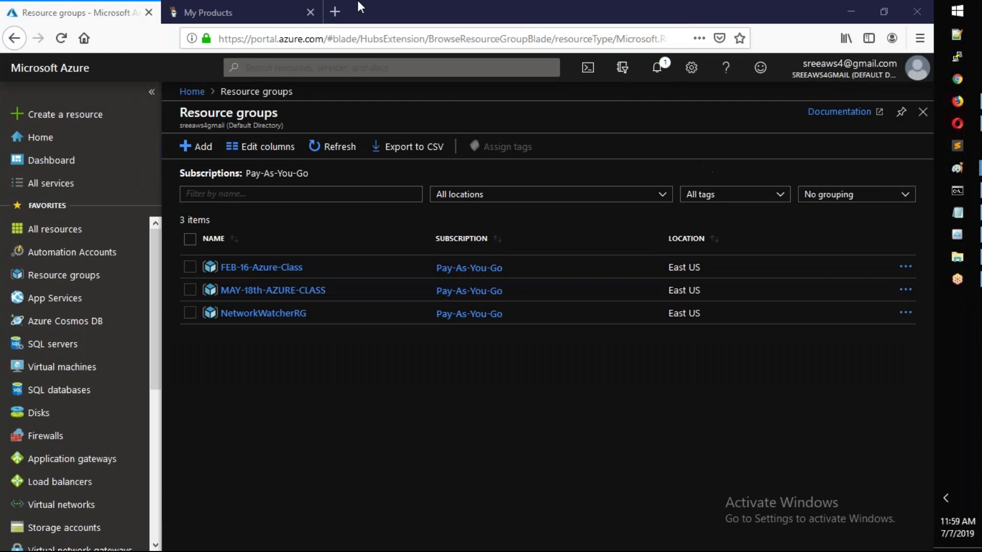
- Switch to the GoDaddy My Products page listing the domain sreementor.xyz
click(262, 11)
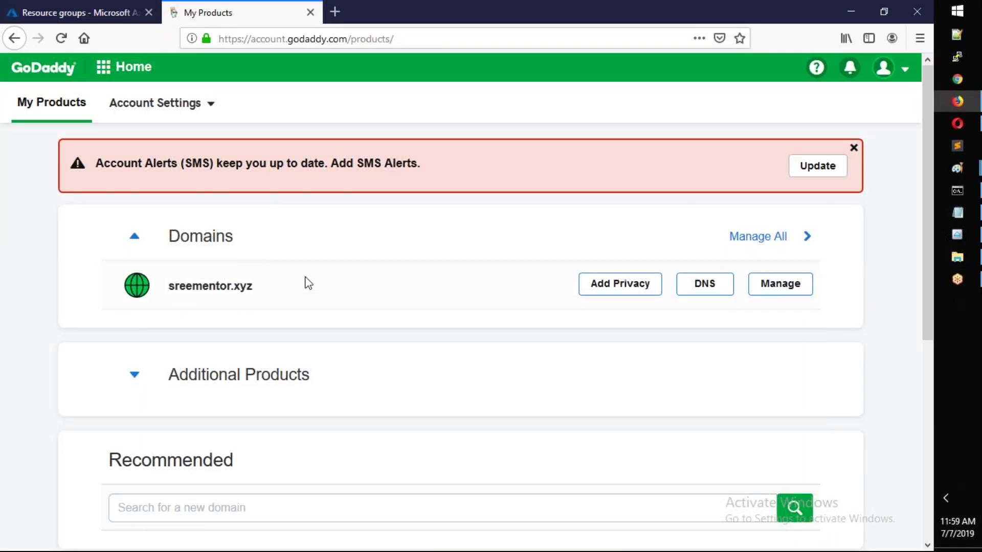
- Open DNS management for sreementor.xyz and select its nameservers ns37 and ns38.domaincontrol.com
click(708, 288)
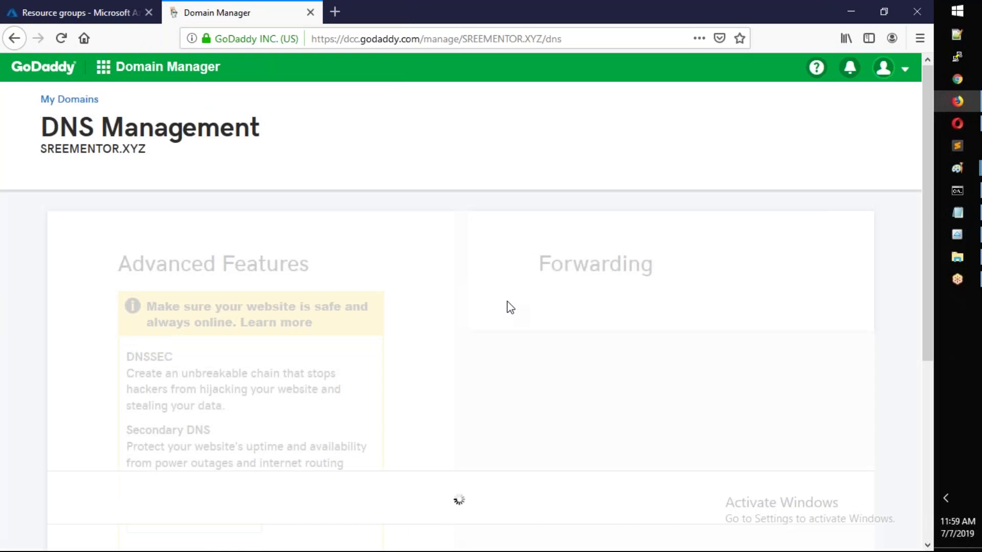
scroll(509, 307, down, 5)
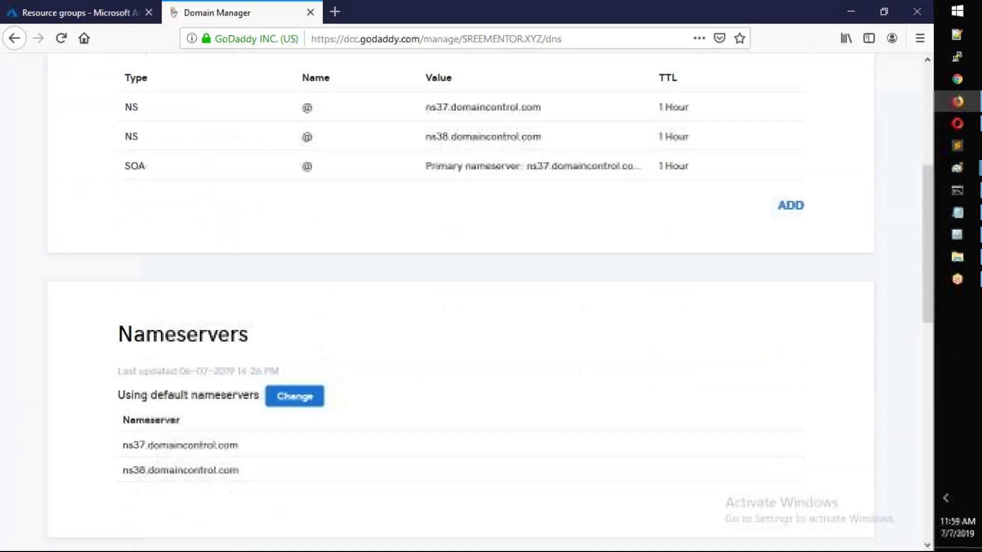
scroll(230, 396, down, 3)
drag(245, 299, 123, 298)
drag(284, 332, 122, 311)
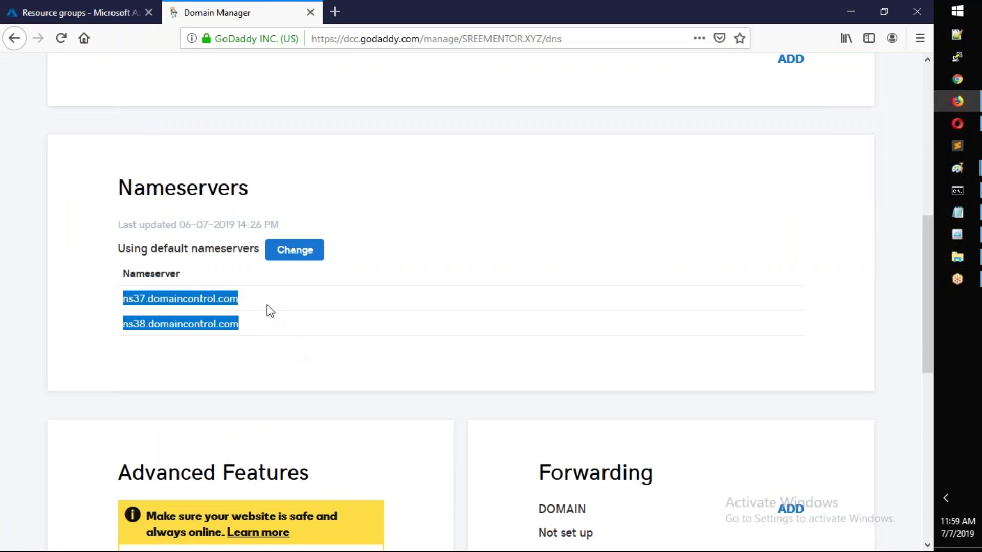
scroll(267, 305, up, 3)
- Clear the nameserver selection and open Azure's Virtual machines list showing sreevm
click(102, 16)
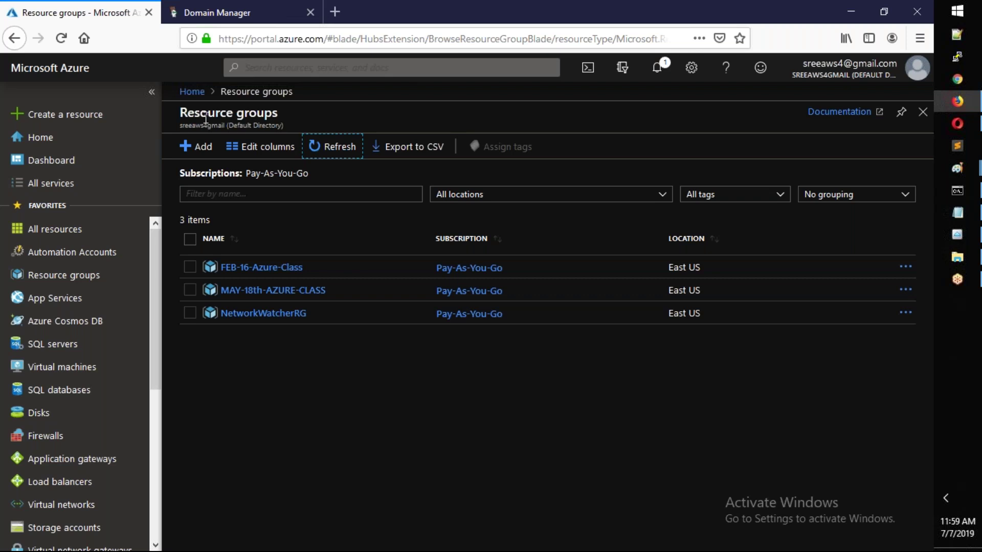
click(214, 14)
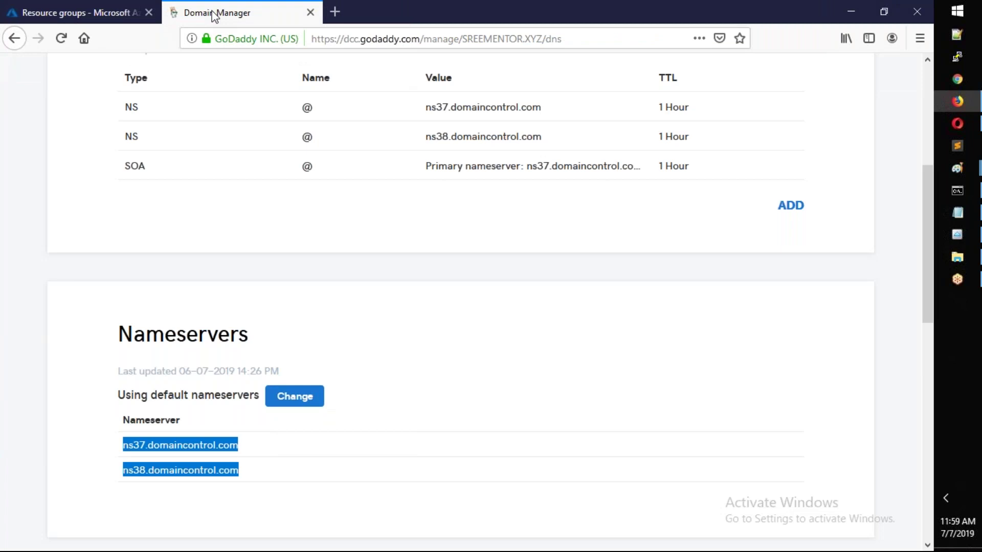
click(281, 445)
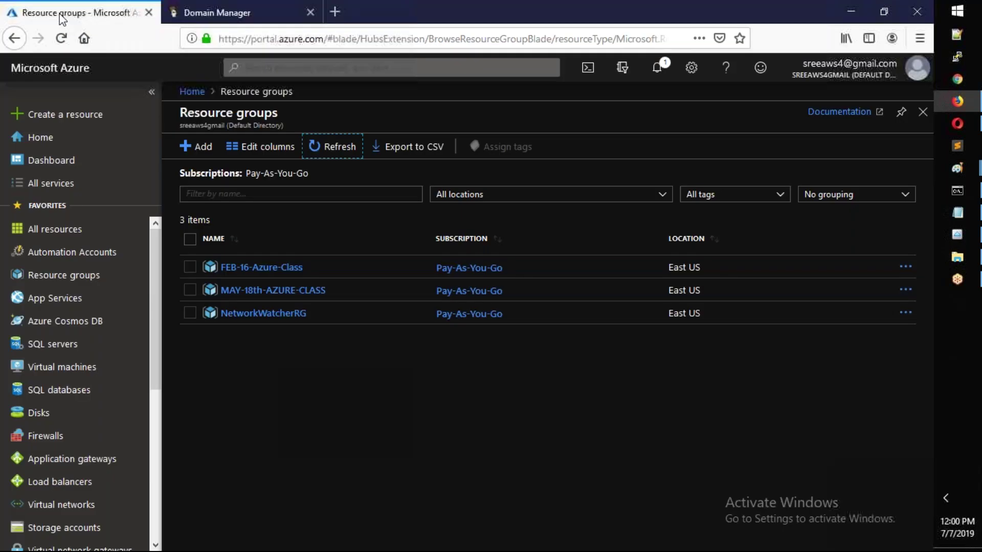
click(62, 16)
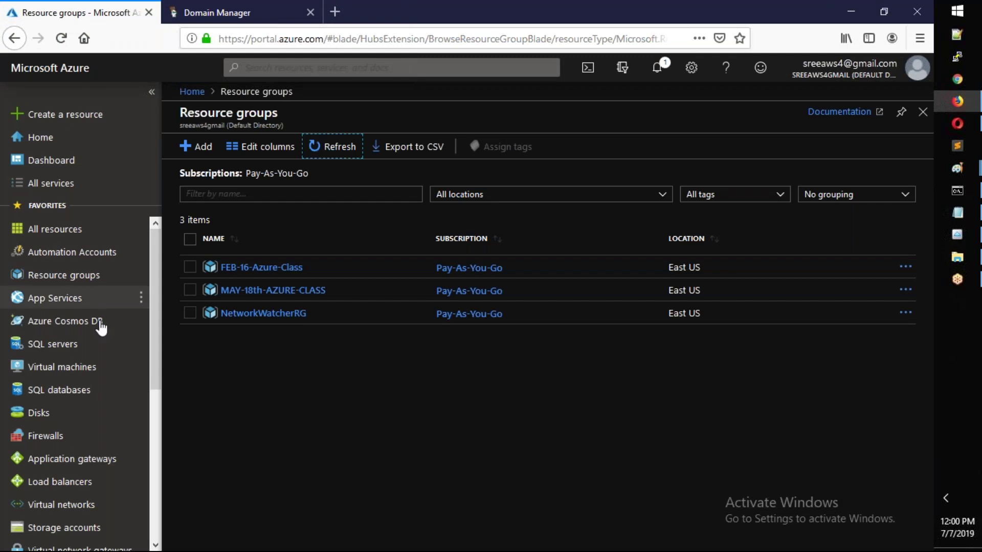
click(67, 375)
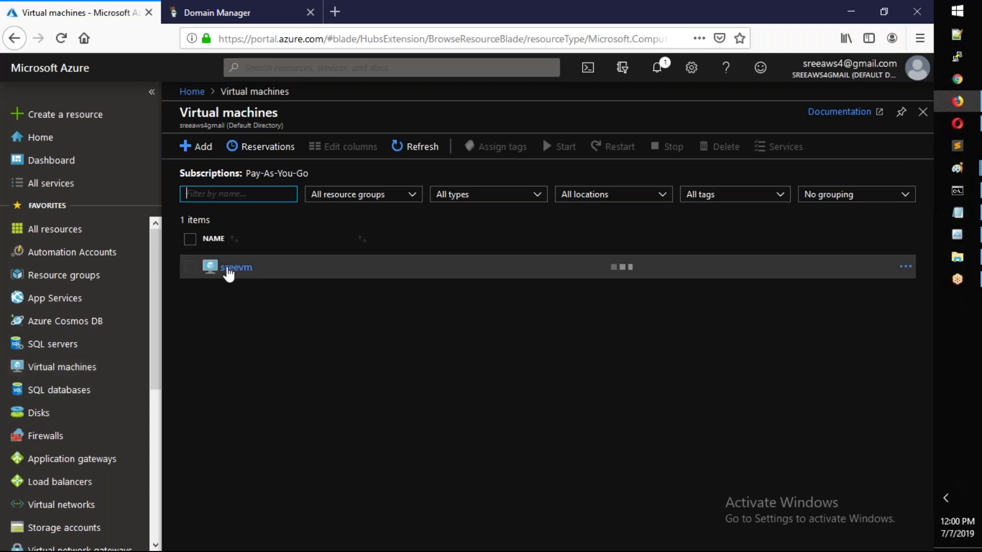
- View the sreevm overview and note its public IP 40.114.68.107
click(228, 269)
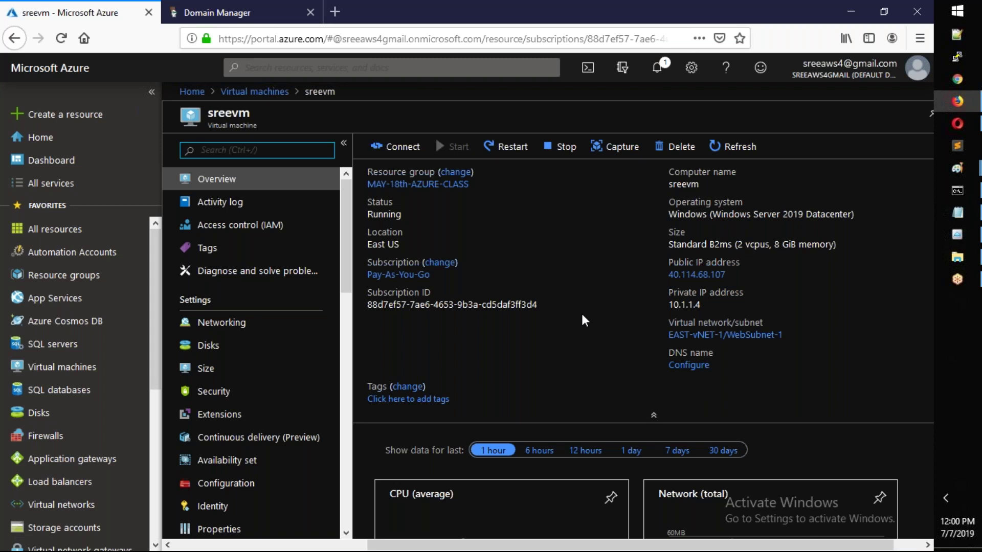
key(super+r)
- In a new Notepad note, type 'ping server1.' after correcting the typos
key(Escape)
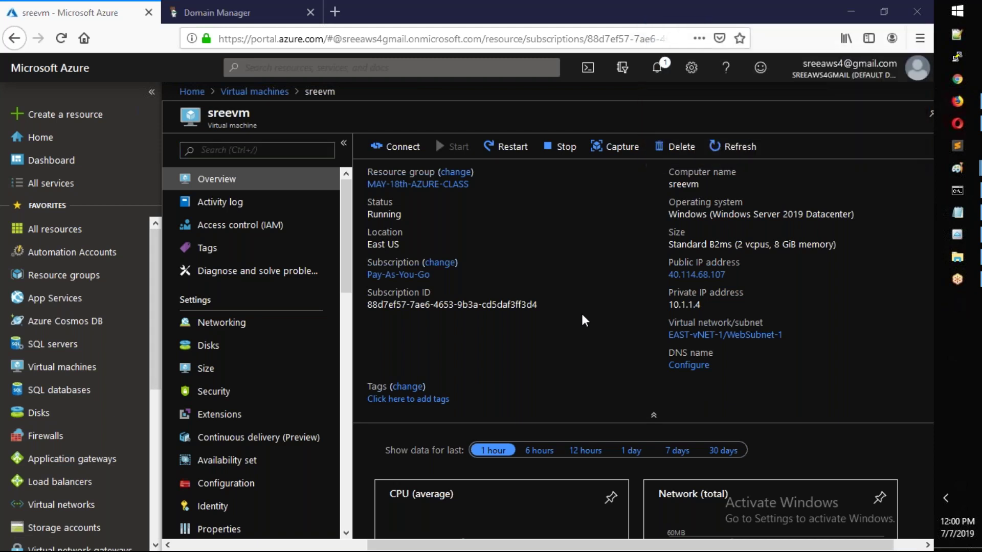
text(nslookyp)
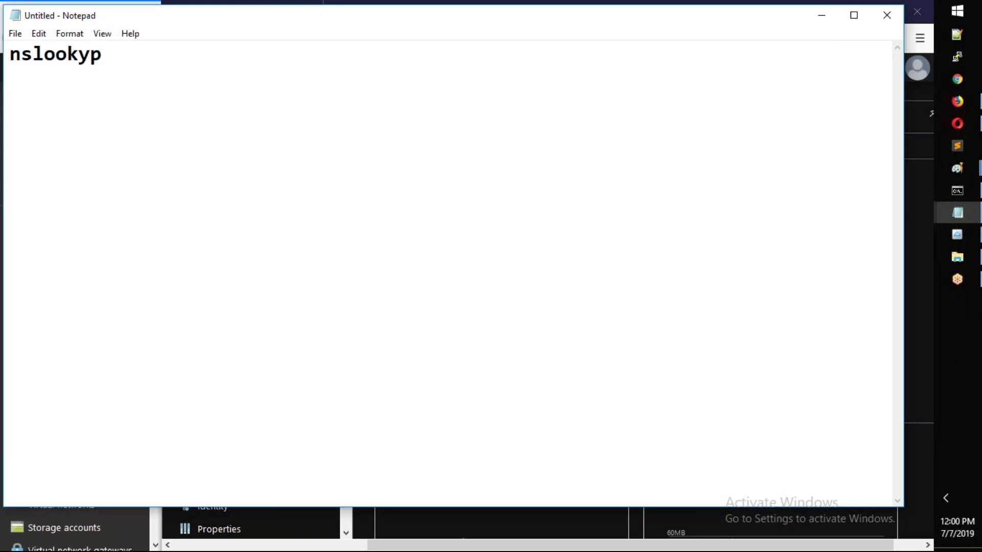
key(BackSpace)
key(BackSpace)
key(BackSpace)
key(BackSpace)
key(BackSpace)
key(BackSpace)
key(BackSpace)
key(BackSpace)
text(ping server1)
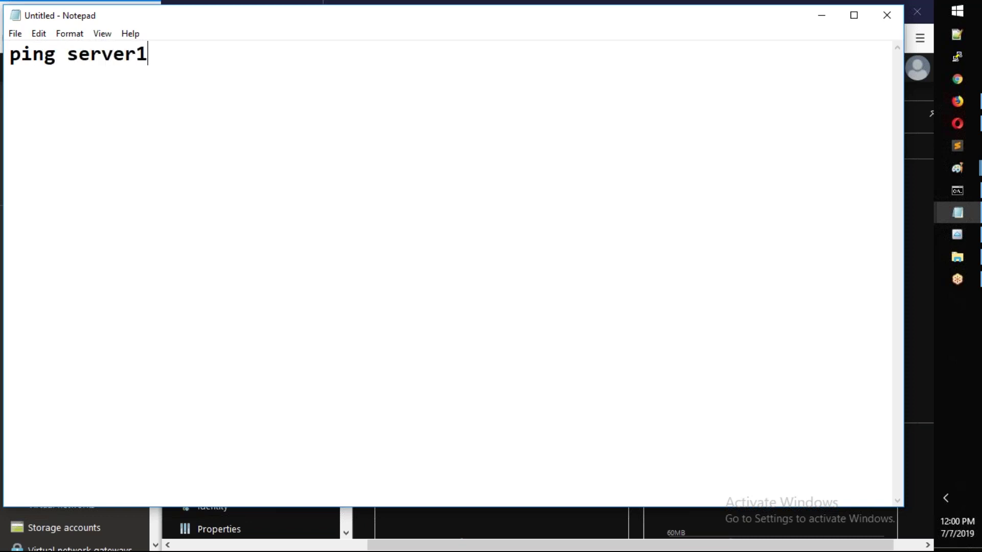
text(.)
- Copy SREEMENTOR.XYZ from the GoDaddy DNS page and paste it to complete the ping line
key(alt)
key(alt+Tab)
key(ctrl+Tab)
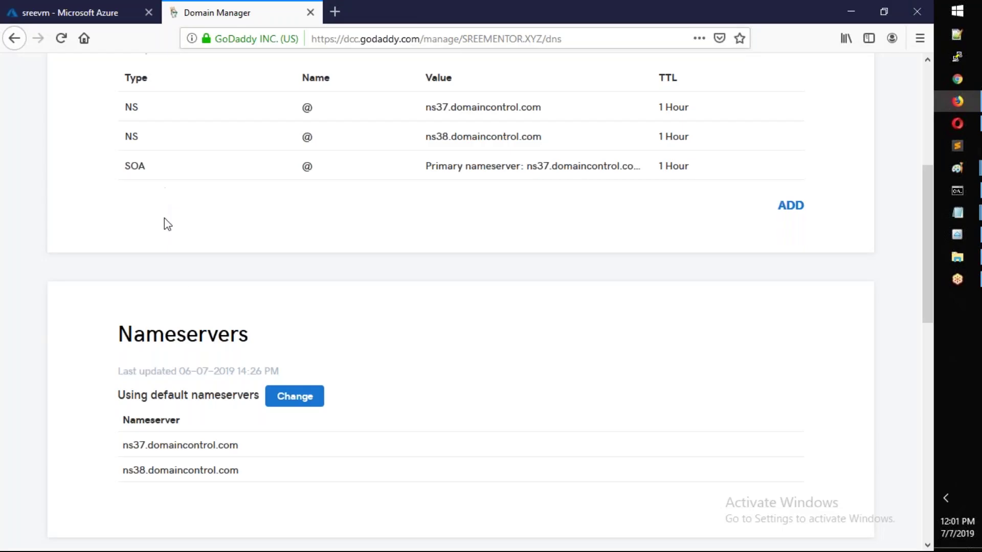
scroll(191, 318, up, 5)
drag(148, 190, 42, 191)
key(ctrl+c)
key(alt+Tab)
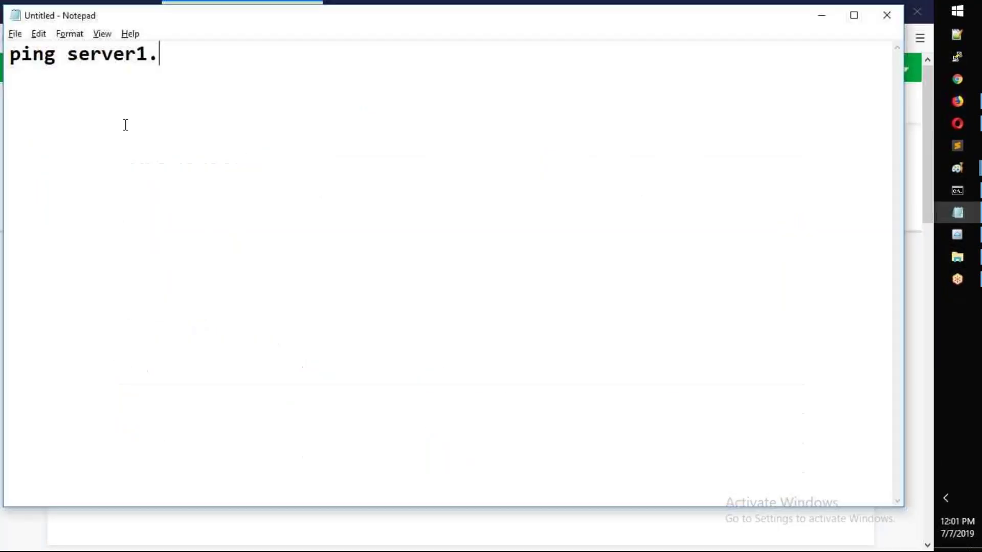
key(ctrl+v)
- Add a second line 'nslookup server1.SREEMENTOR.XYZ' and return to the GoDaddy DNS page
key(Return)
key(Return)
text(nslook)
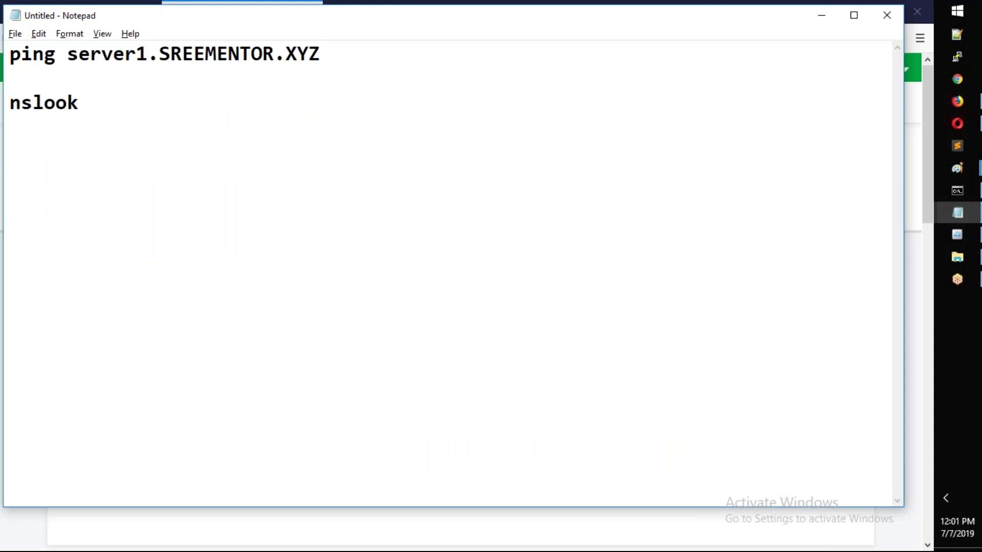
text(up)
drag(321, 56, 69, 57)
key(ctrl+c)
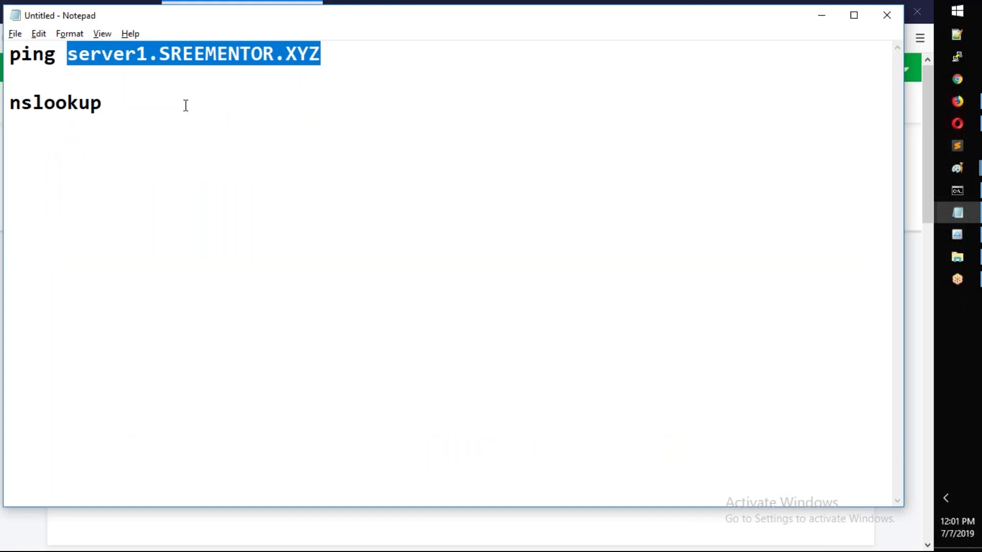
click(184, 104)
key(ctrl+v)
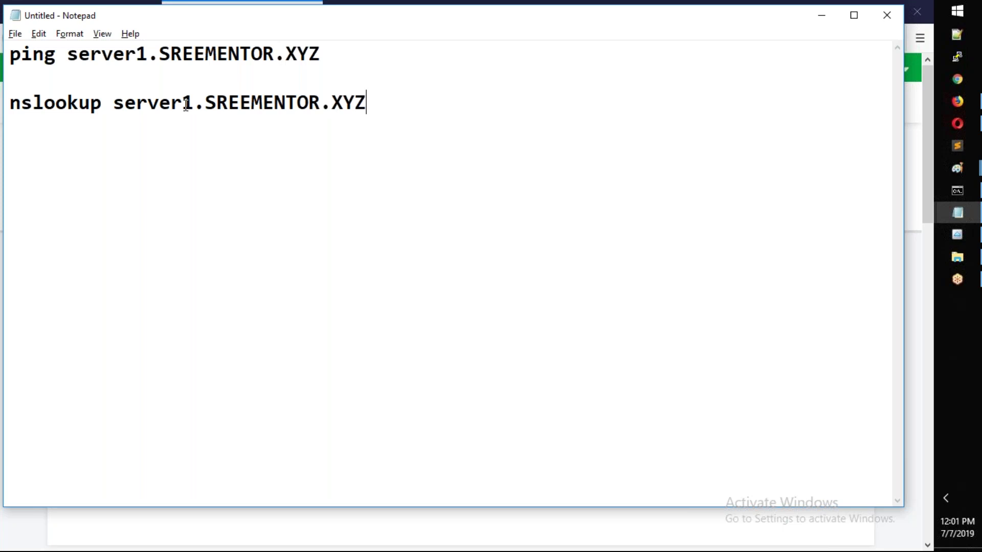
click(185, 2)
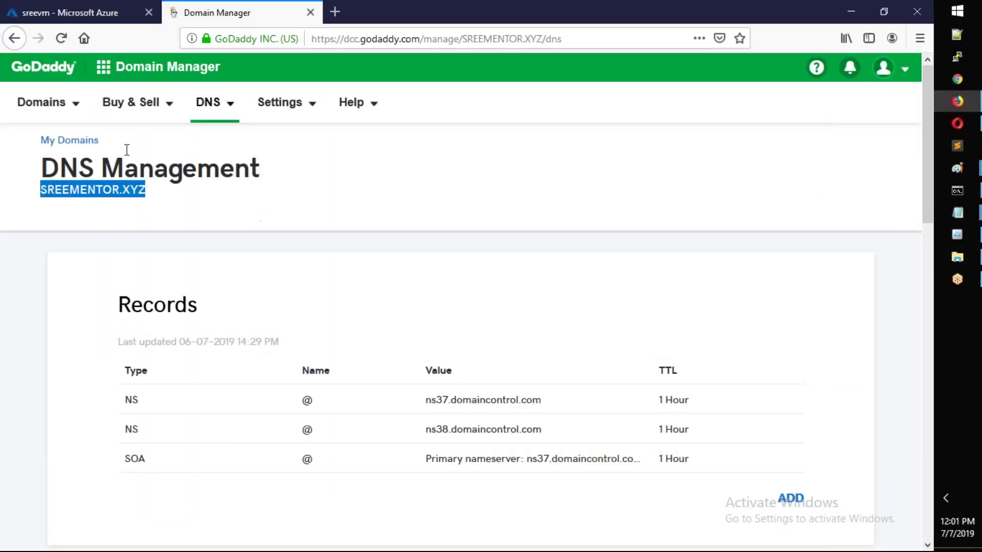
scroll(368, 429, down, 4)
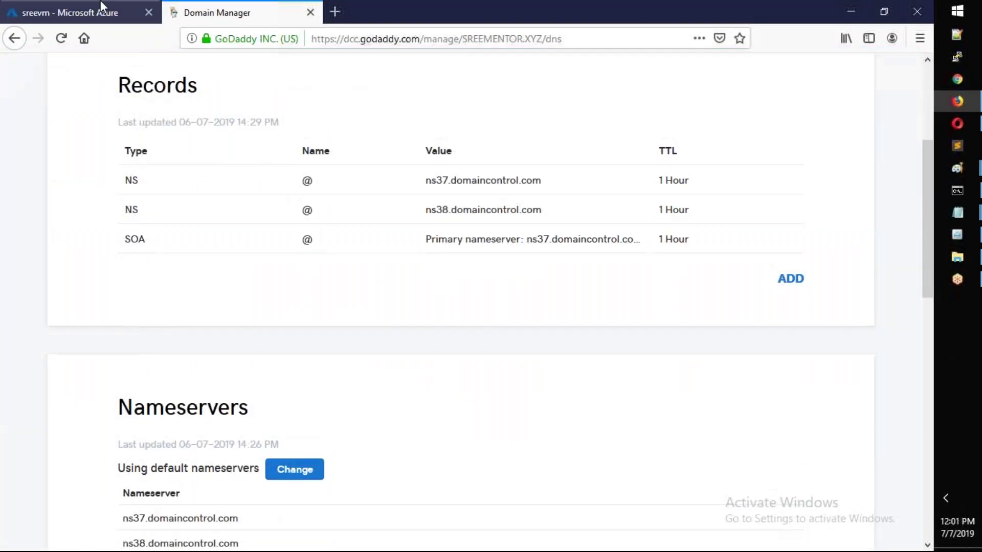
- Find DNS zones among all Azure services and open the create DNS zone form
click(69, 7)
click(70, 193)
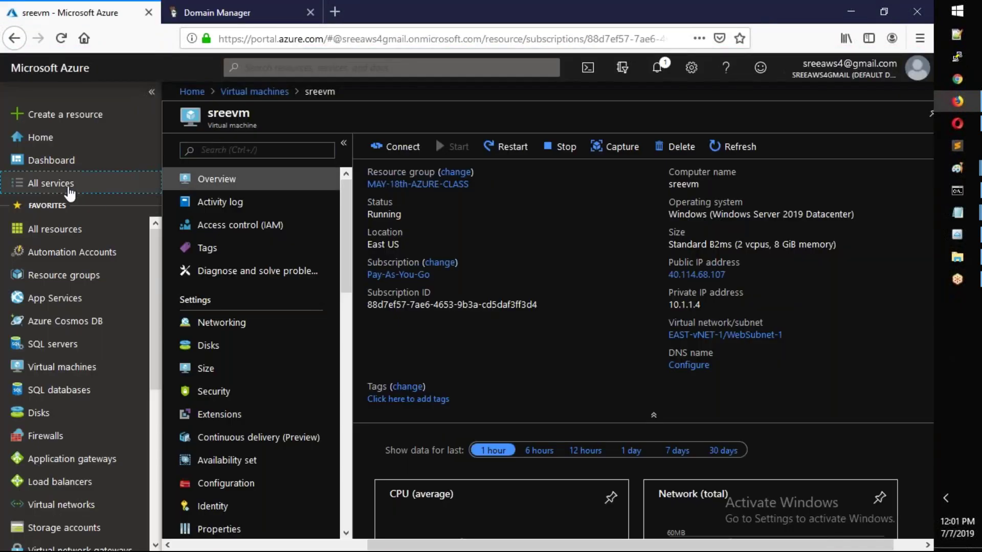
click(71, 194)
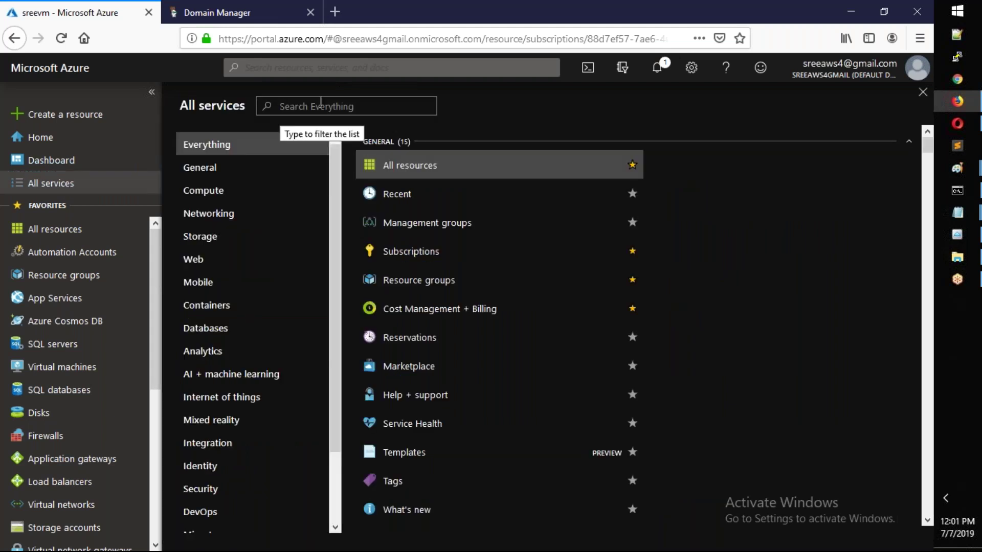
text(dns)
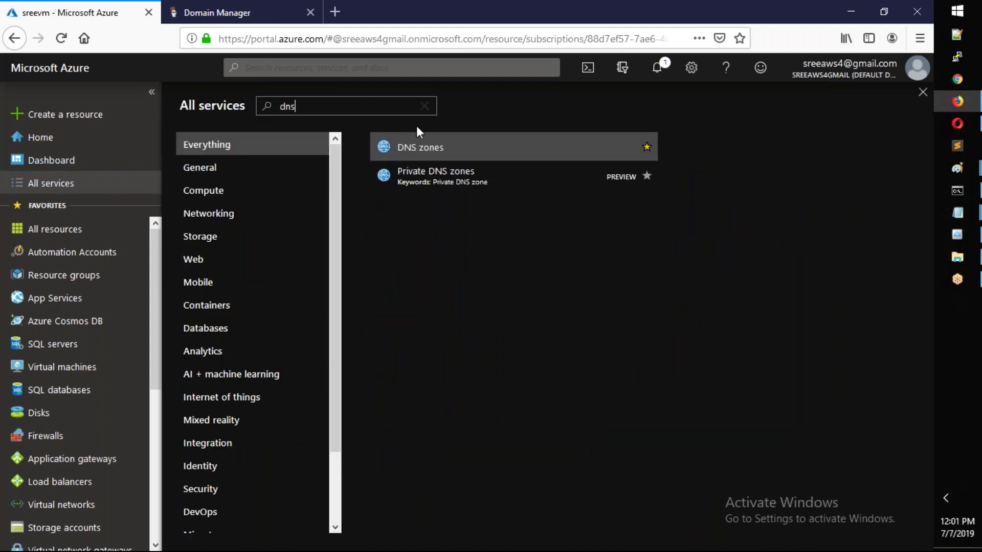
click(441, 155)
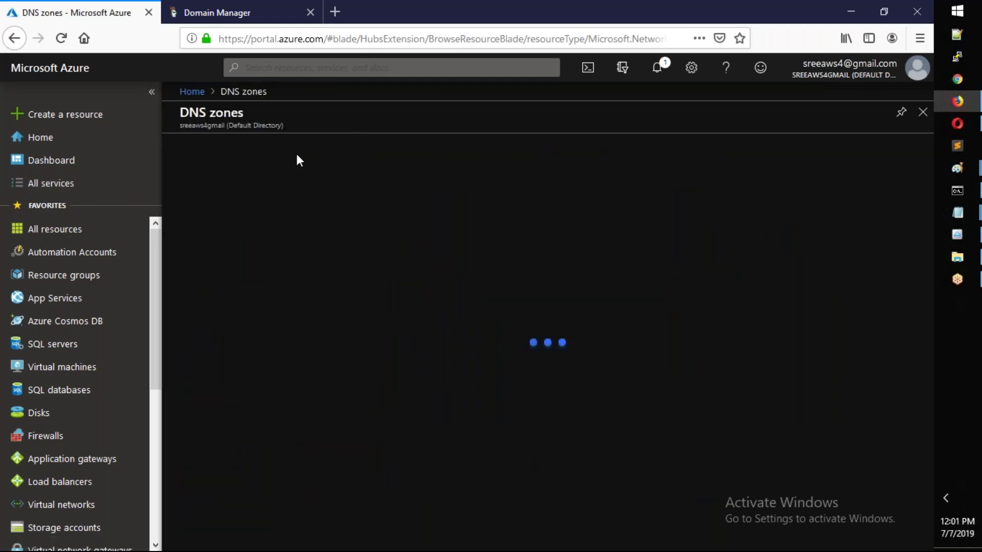
click(204, 149)
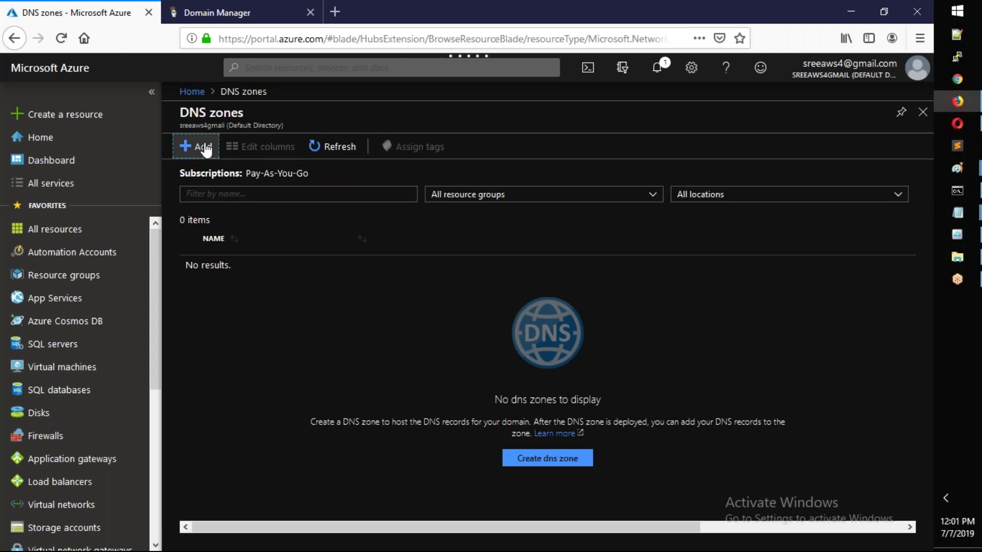
click(203, 153)
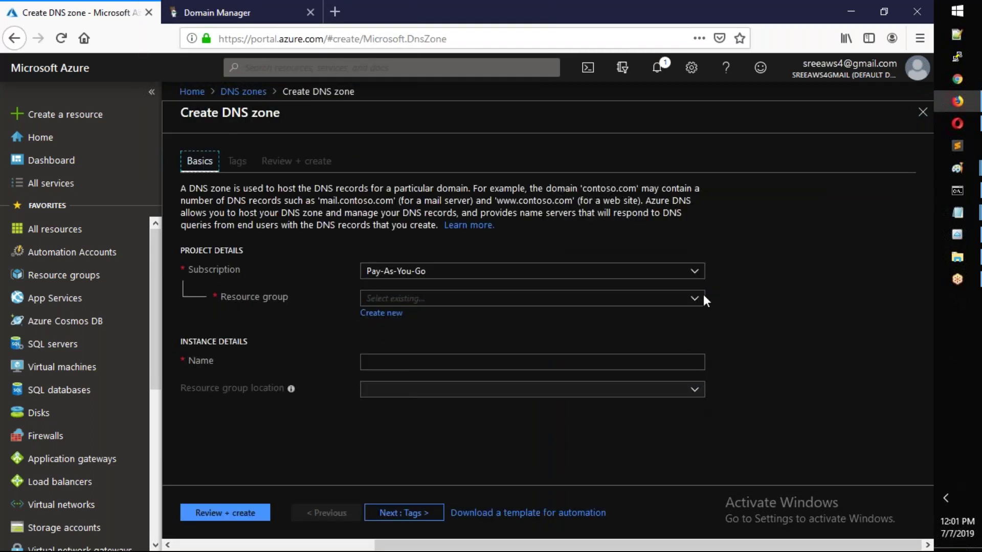
- Create DNS zone sreementor.xyz in resource group MAY-18th-AZURE-CLASS after validation passes
click(686, 303)
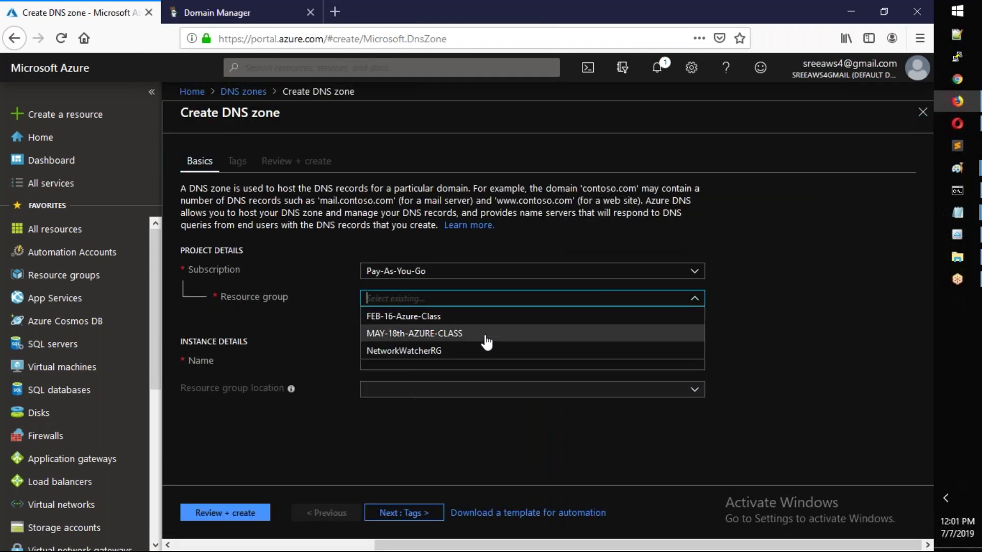
click(423, 338)
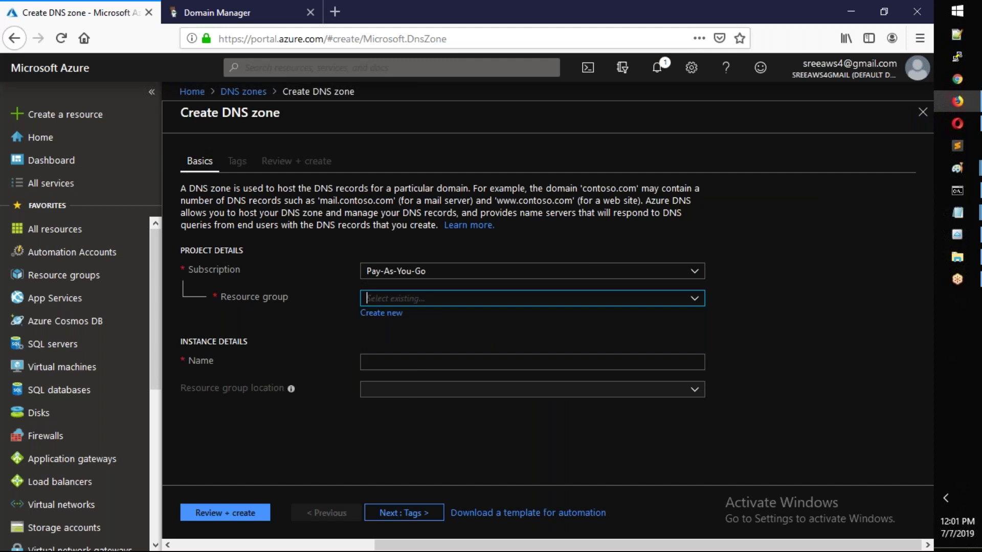
click(382, 362)
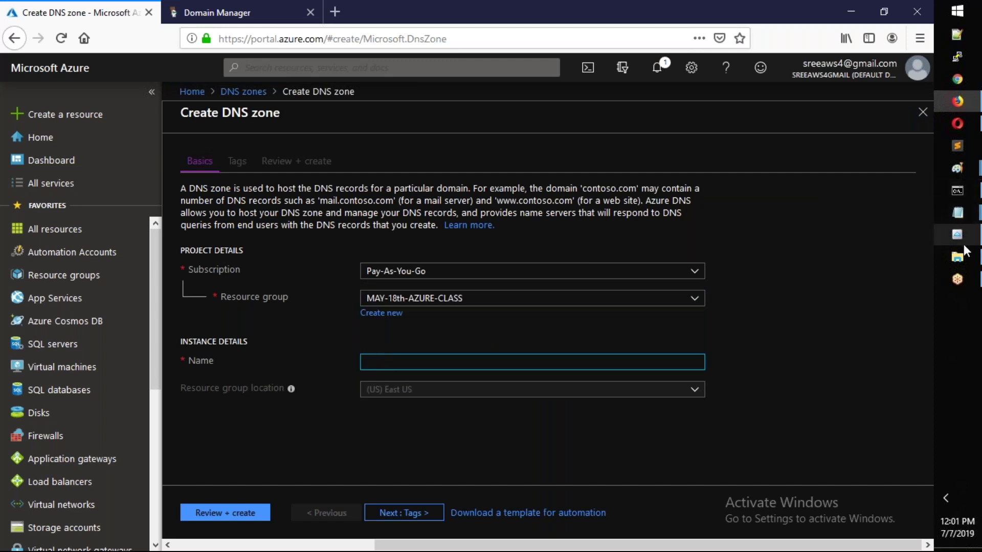
mouse_move(960, 217)
click(856, 266)
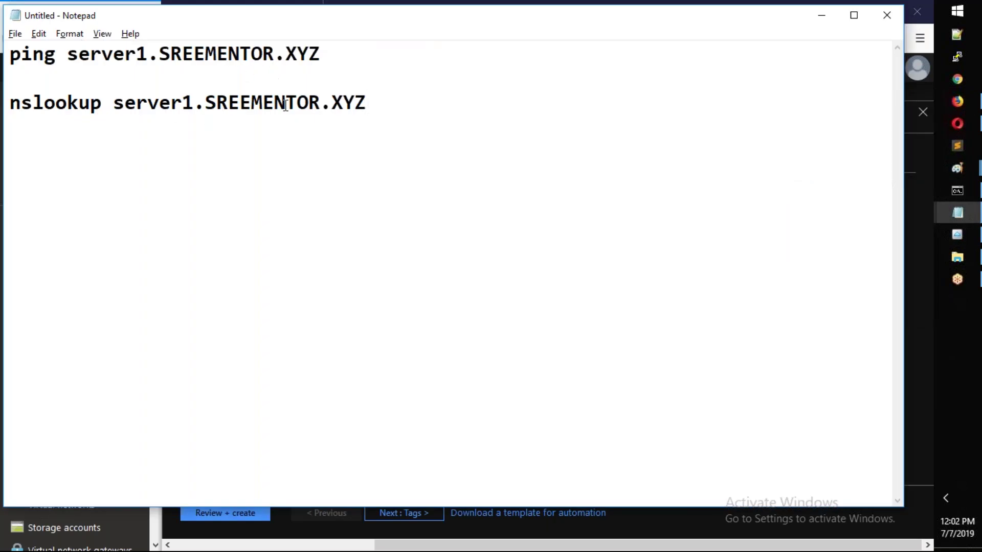
key(alt+Tab)
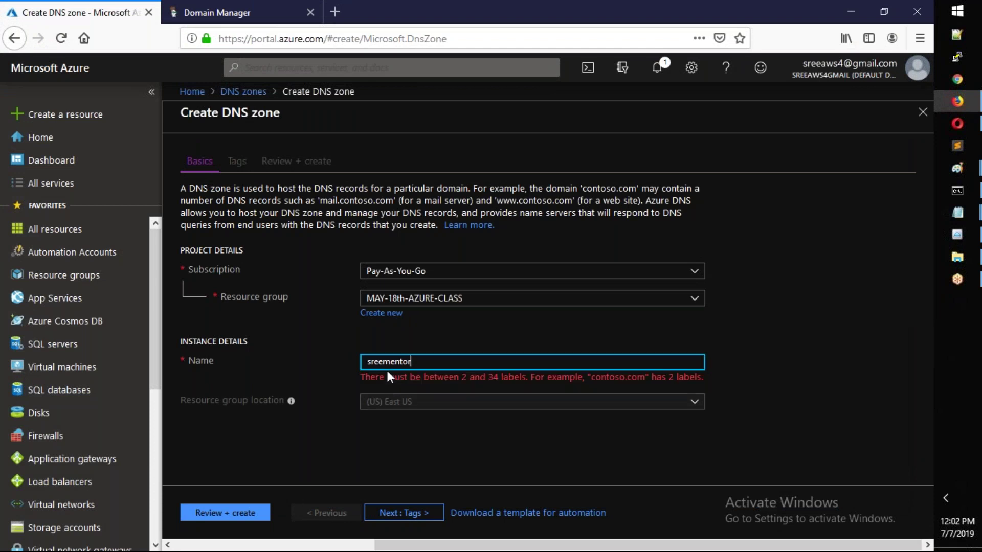
text(xyz)
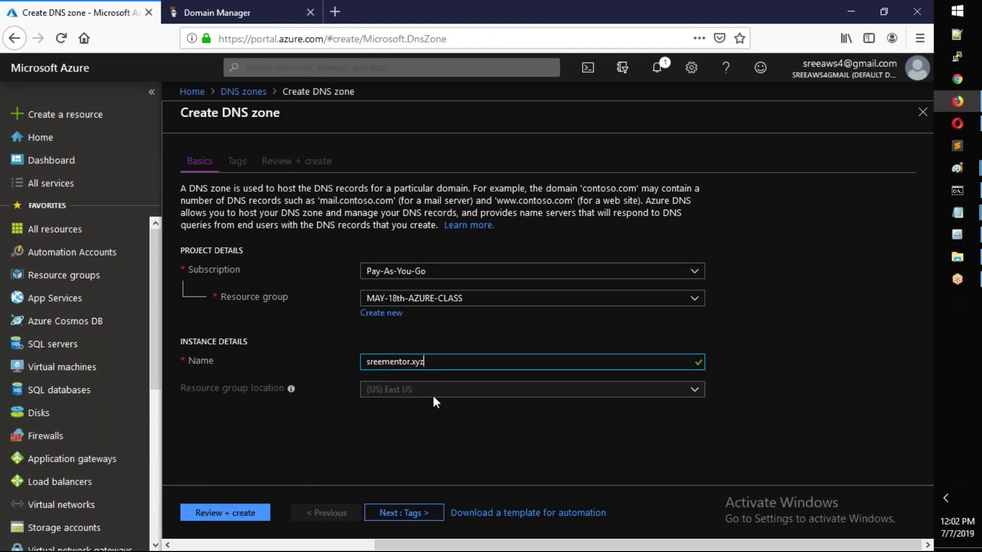
click(256, 517)
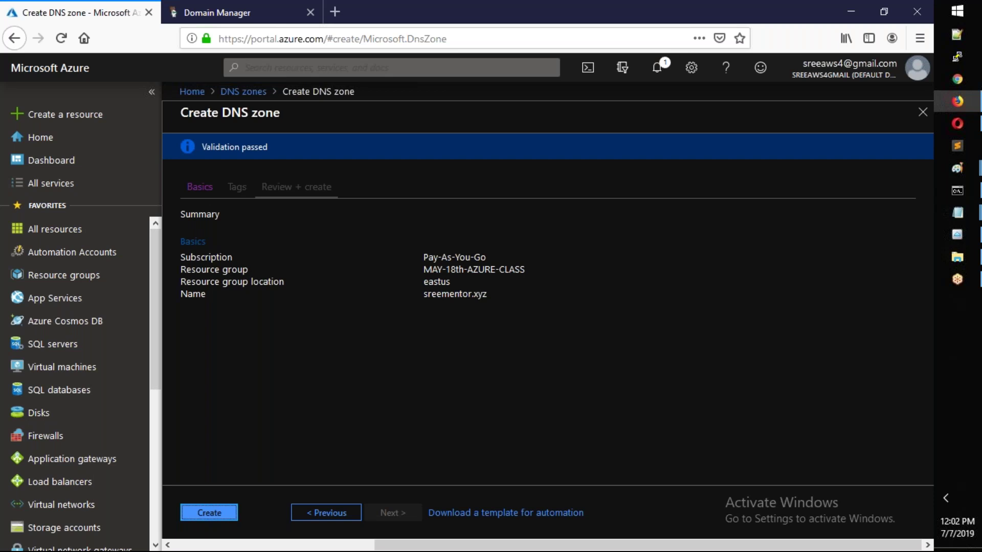
click(225, 513)
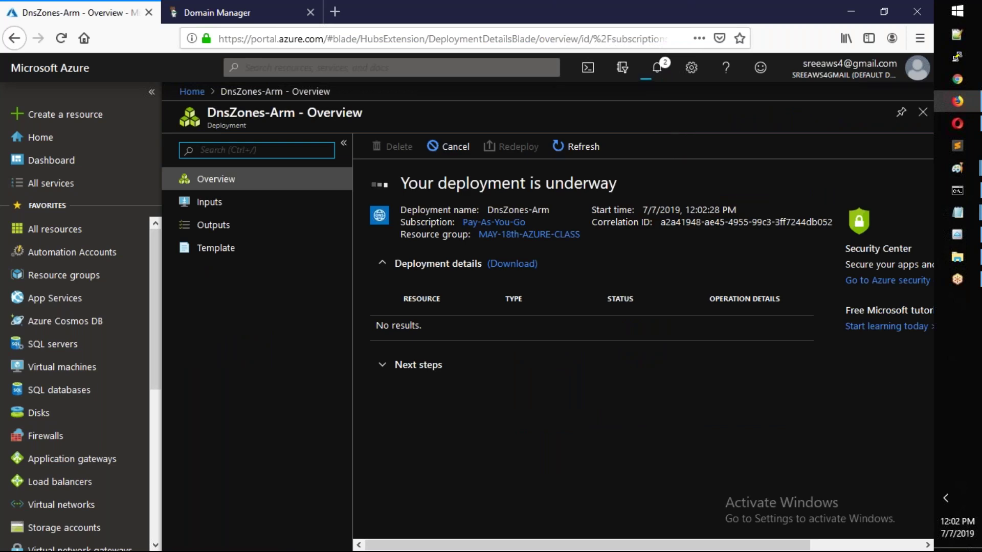
- Review GoDaddy's current nameservers while the DnsZones-Arm deployment completes, then go to Azure Home
click(193, 14)
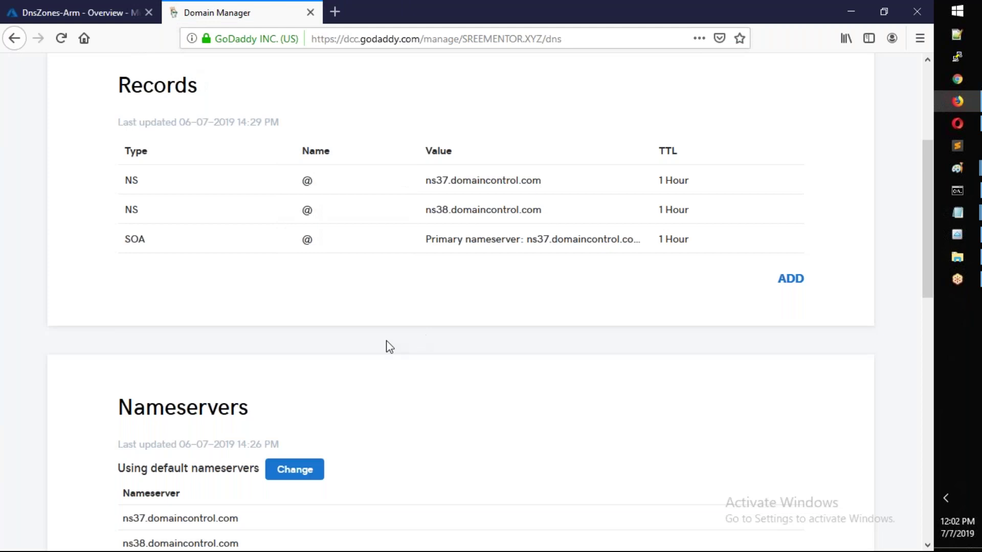
scroll(293, 394, down, 3)
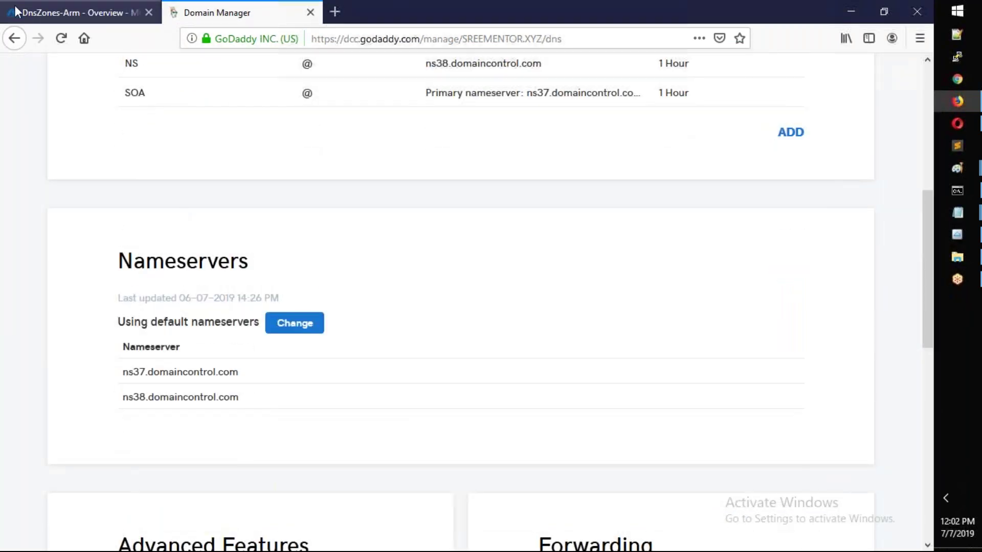
click(33, 20)
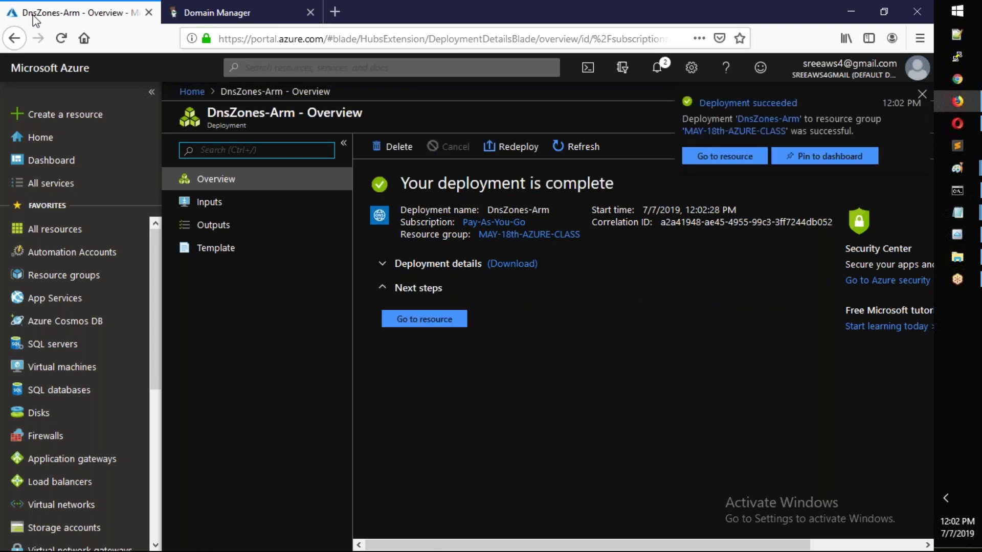
click(191, 14)
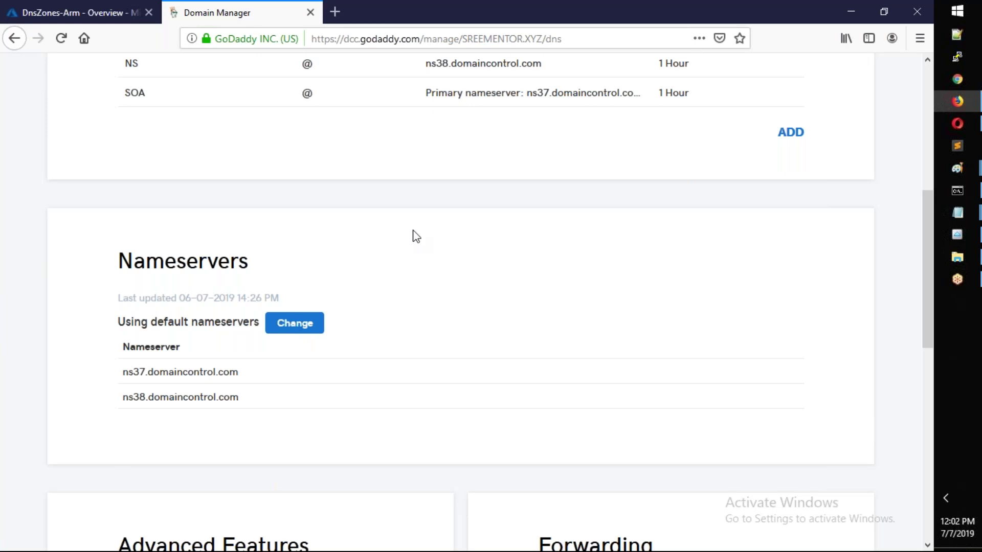
scroll(401, 274, up, 10)
click(108, 19)
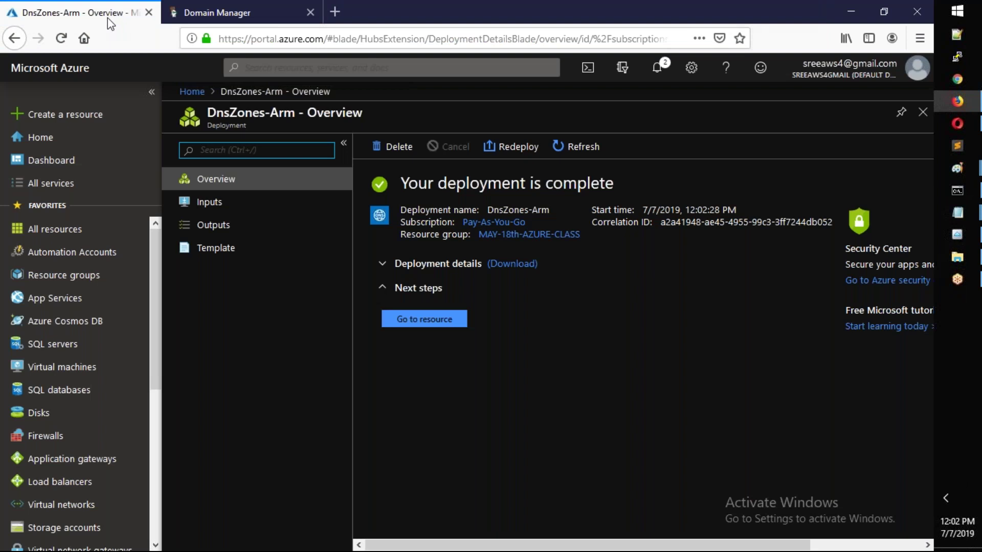
click(200, 96)
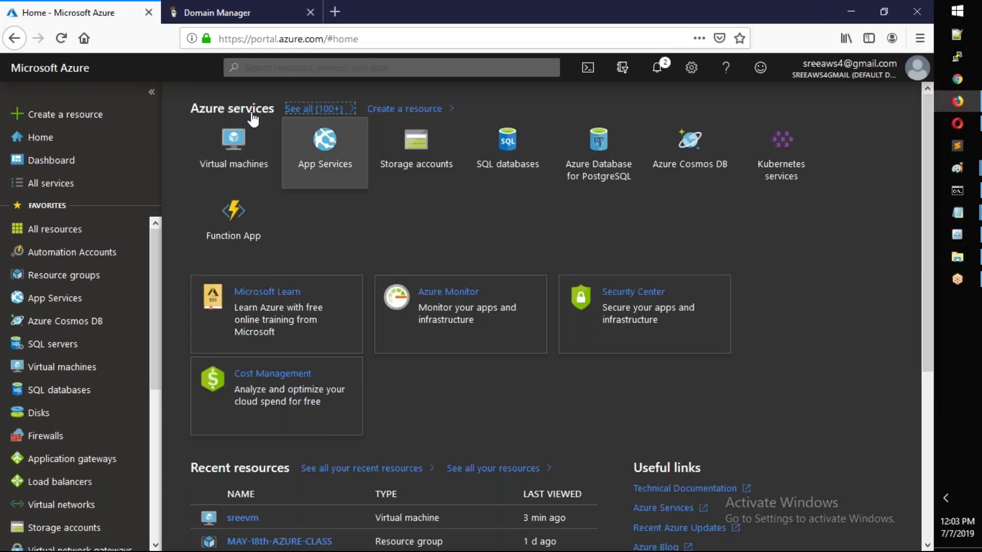
- Search 'dns' in All services and open DNS zones, which lists sreementor.xyz
click(79, 188)
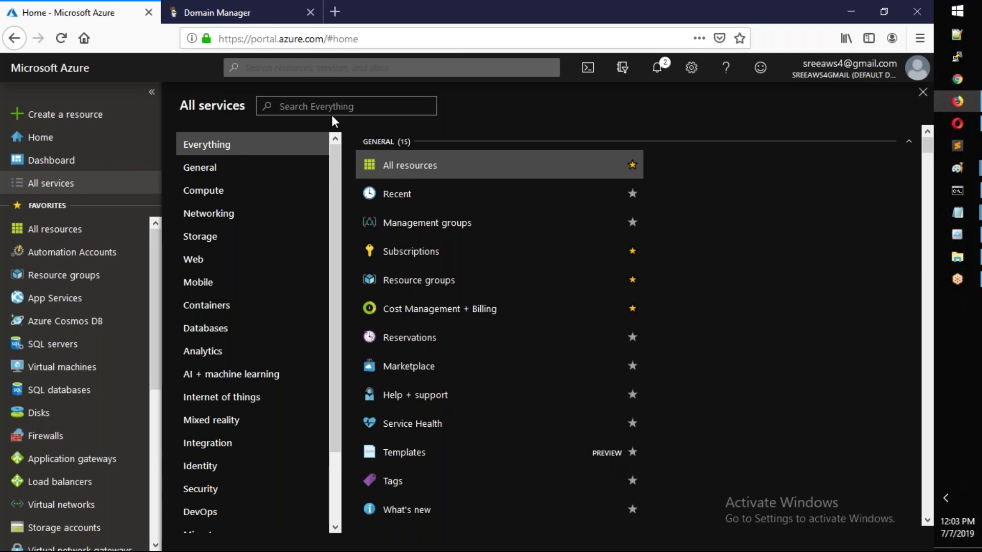
text(dns)
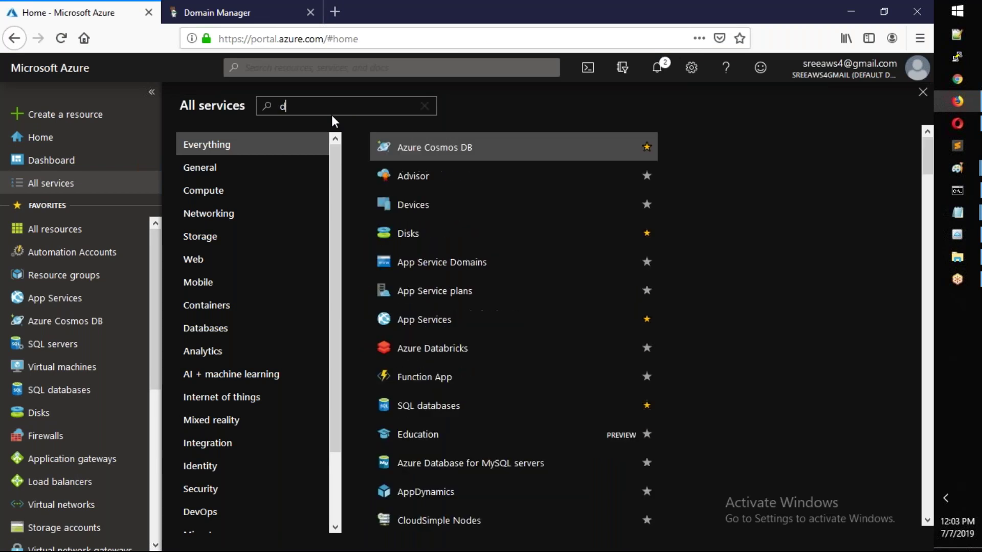
click(493, 153)
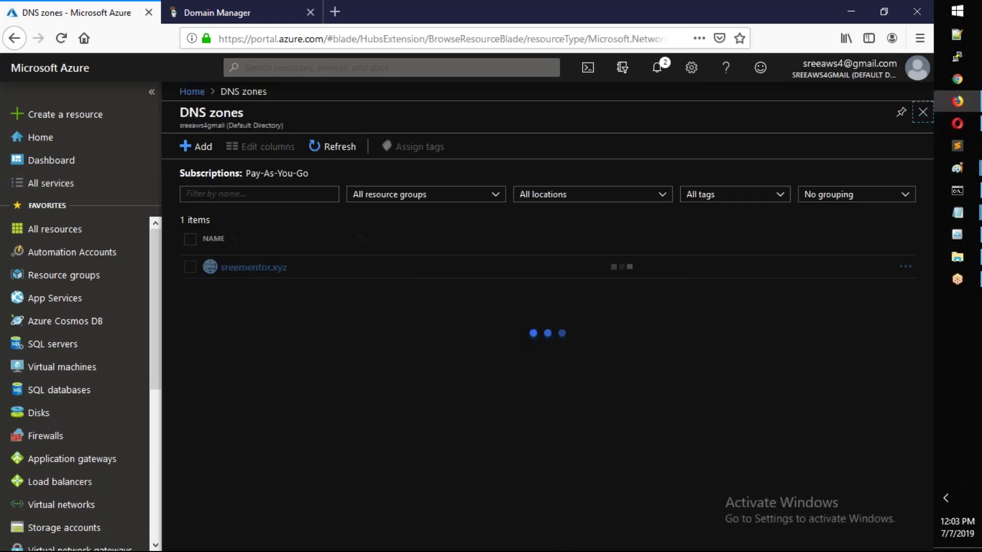
- Open the sreementor.xyz zone, copy name server ns1-09.azure-dns.com, and return to GoDaddy
click(259, 270)
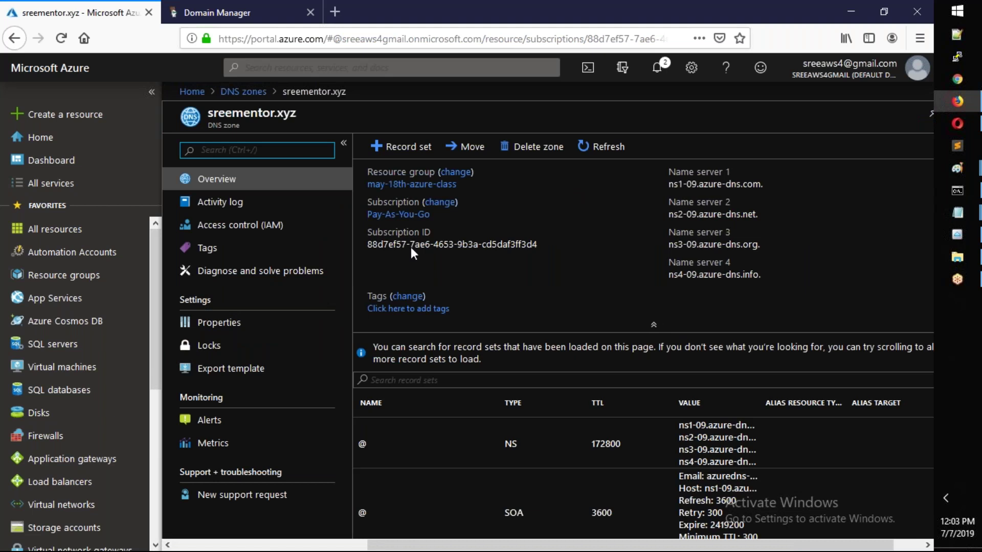
mouse_move(698, 190)
mouse_move(673, 249)
click(771, 186)
click(269, 17)
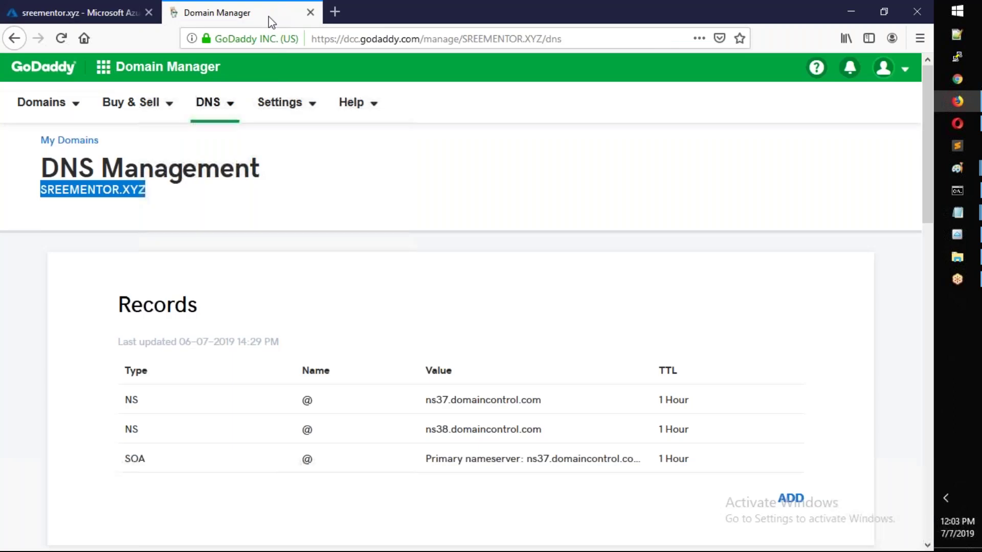
- Switch the nameservers to Custom and paste ns1-09.azure-dns.com into the first field
scroll(733, 358, down, 8)
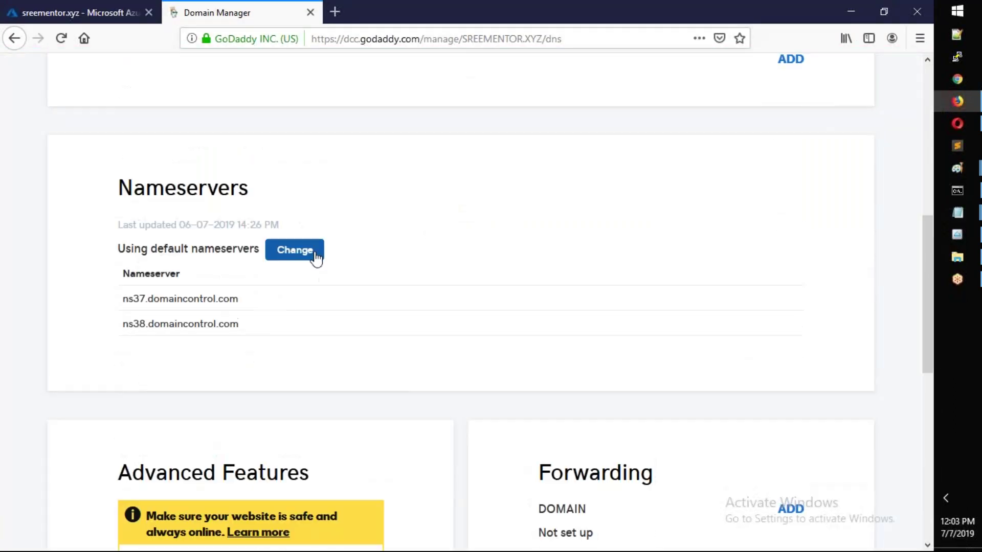
click(312, 254)
click(235, 283)
click(200, 342)
key(Down)
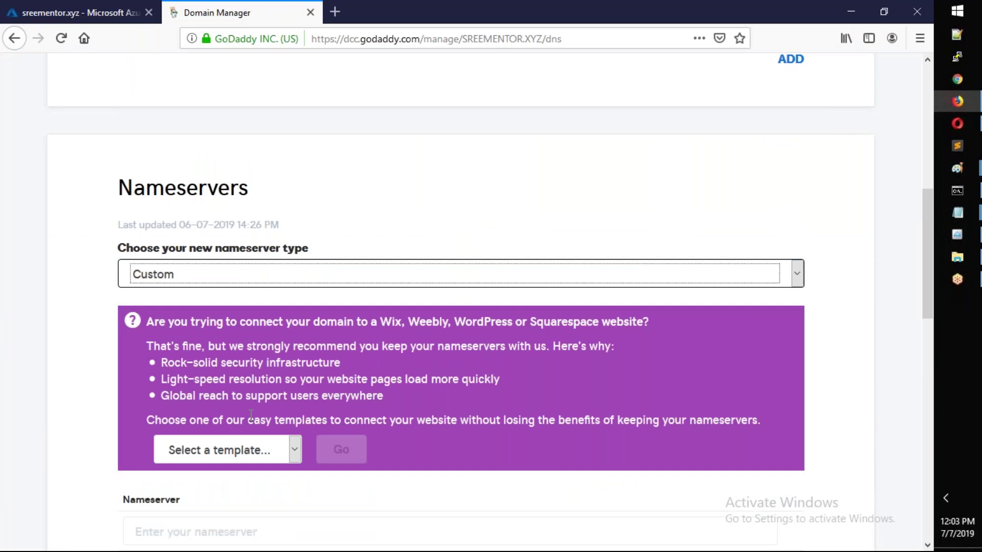
scroll(251, 414, down, 5)
click(205, 238)
key(ctrl+v)
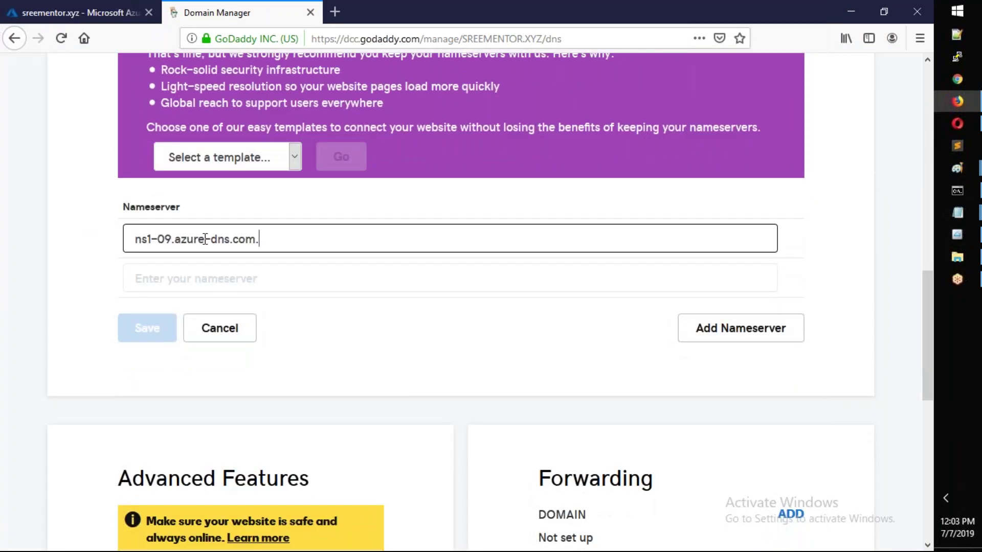
- Copy ns2-09.azure-dns.net from Azure into the second field and add two more entries
click(102, 2)
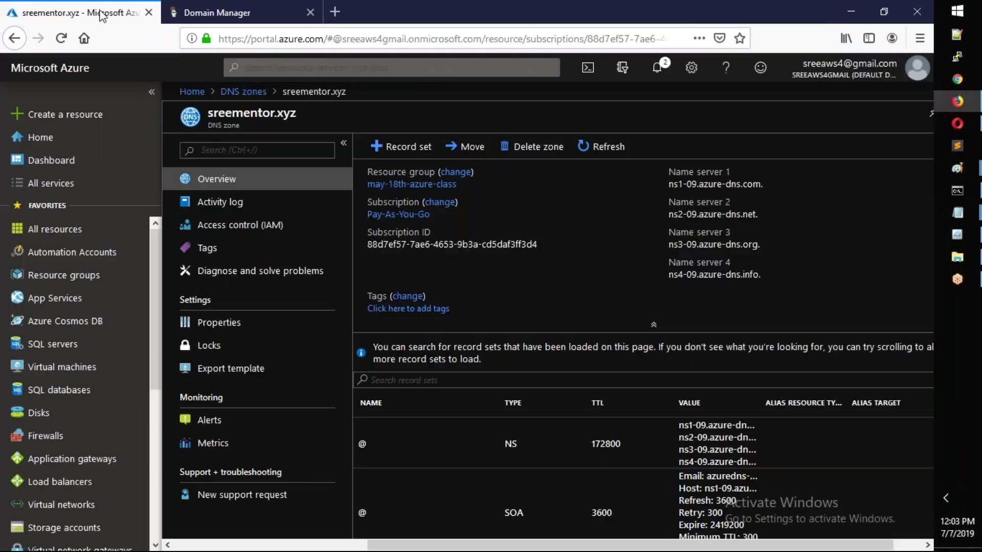
click(766, 215)
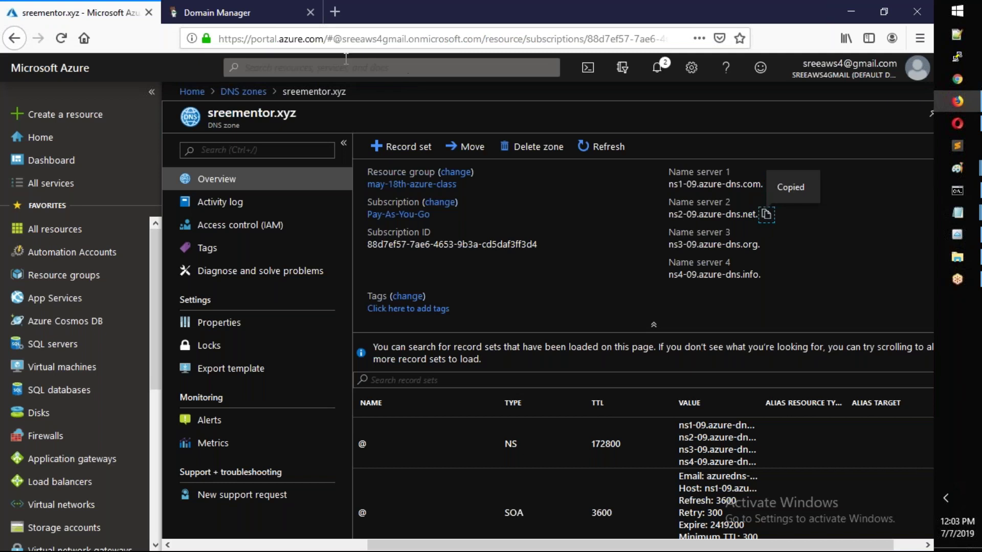
click(228, 13)
click(252, 279)
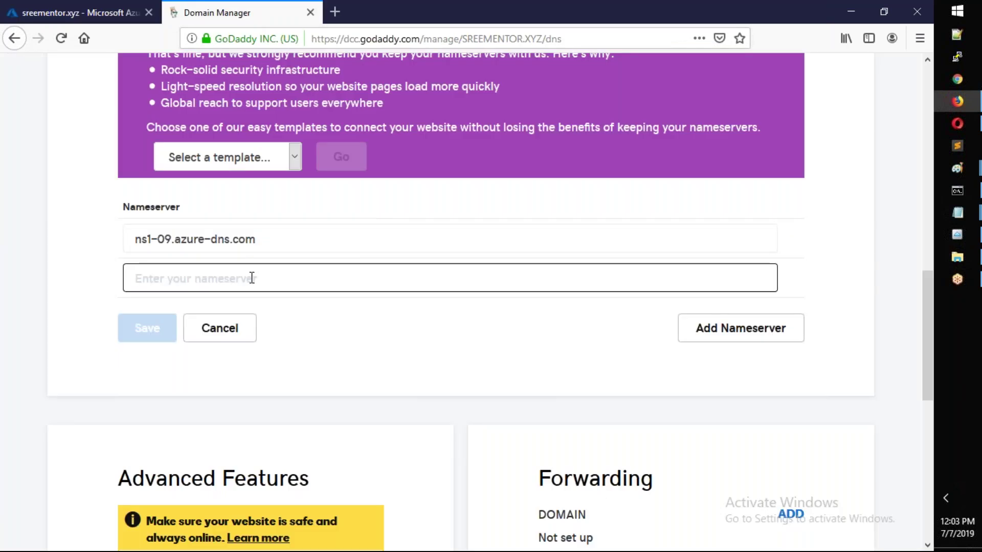
key(ctrl+v)
click(752, 338)
click(722, 379)
- Fill the third and fourth fields with ns3-09.azure-dns.org and ns4-09.azure-dns.info
click(130, 10)
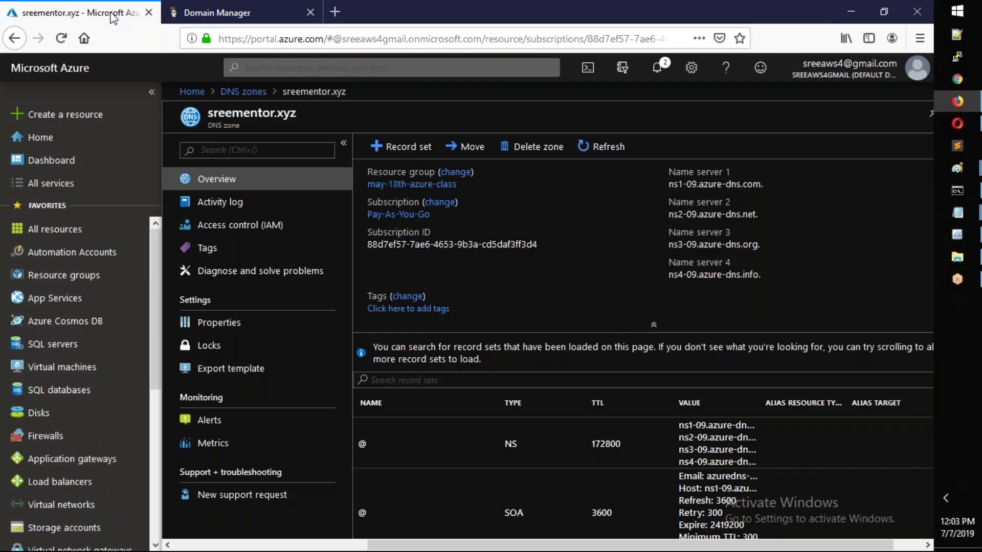
click(768, 244)
click(240, 13)
click(398, 322)
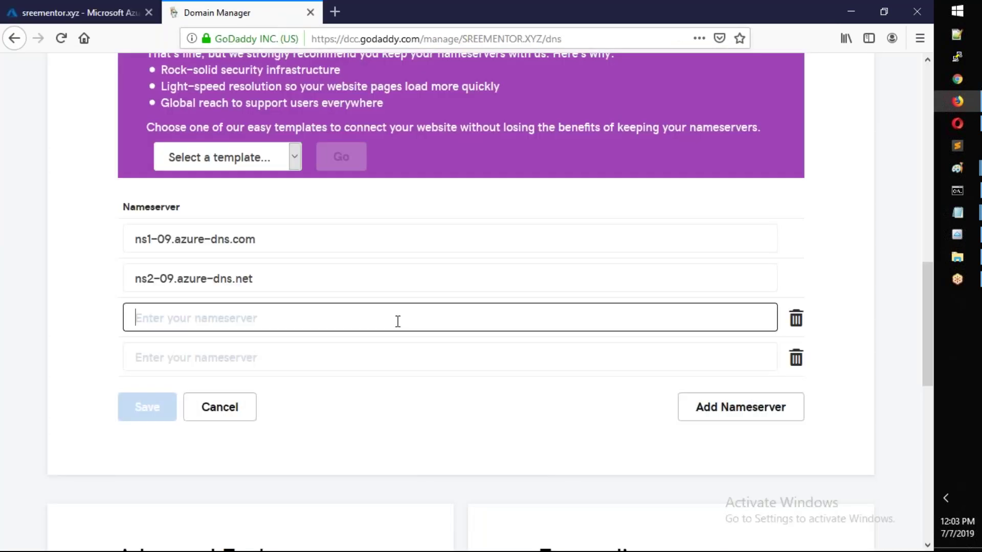
key(ctrl+v)
click(355, 357)
click(77, 12)
click(769, 274)
click(215, 12)
key(ctrl+v)
key(BackSpace)
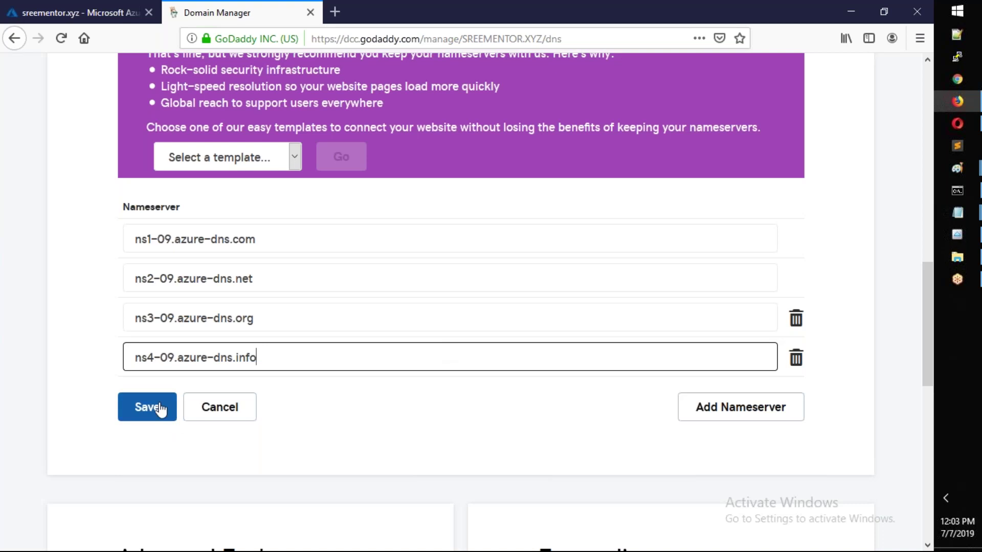
- Save the four custom Azure nameservers and confirm the updated list
click(152, 406)
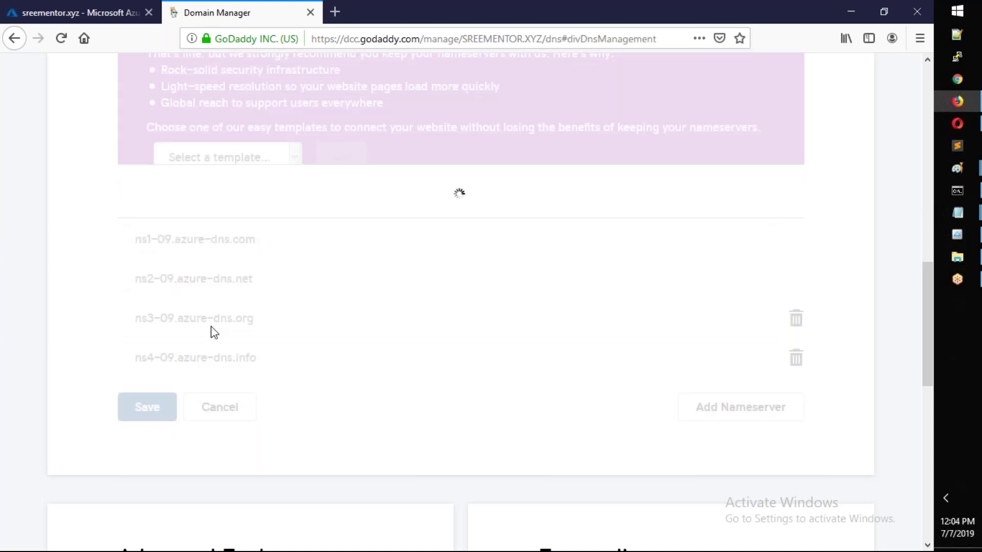
scroll(241, 322, down, 3)
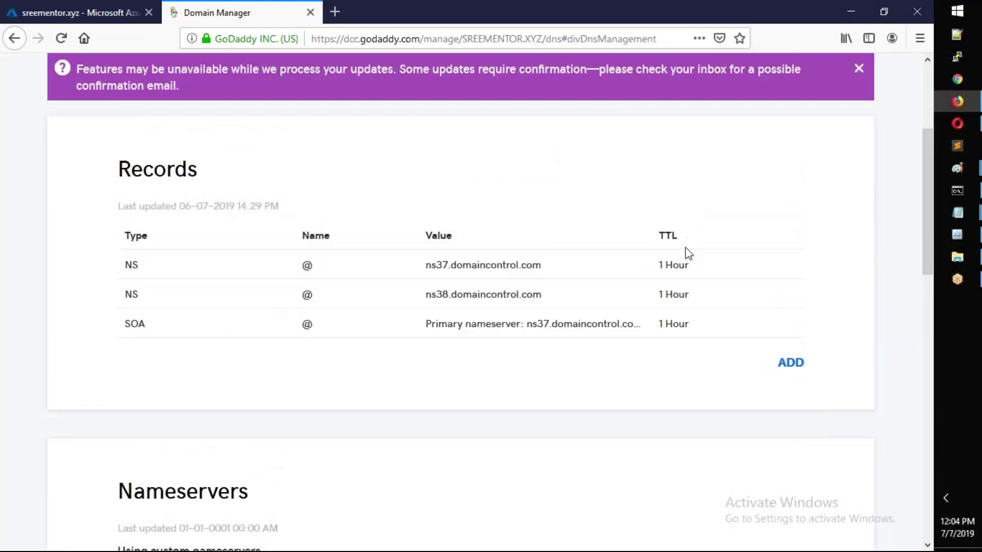
scroll(644, 290, down, 4)
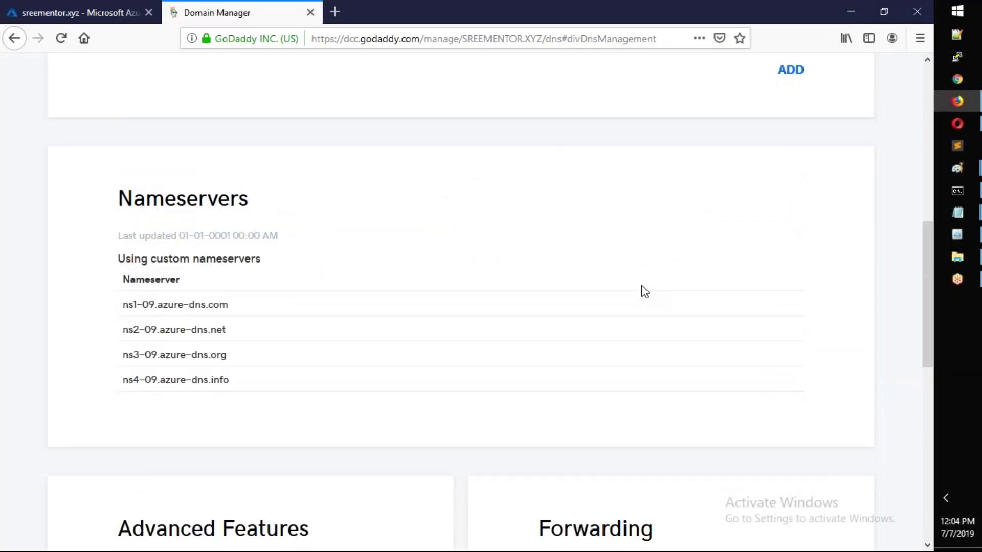
click(335, 12)
- Browse to sreementor.xyz, get Server Not Found, then go back to the GoDaddy Domain Manager
text(sr)
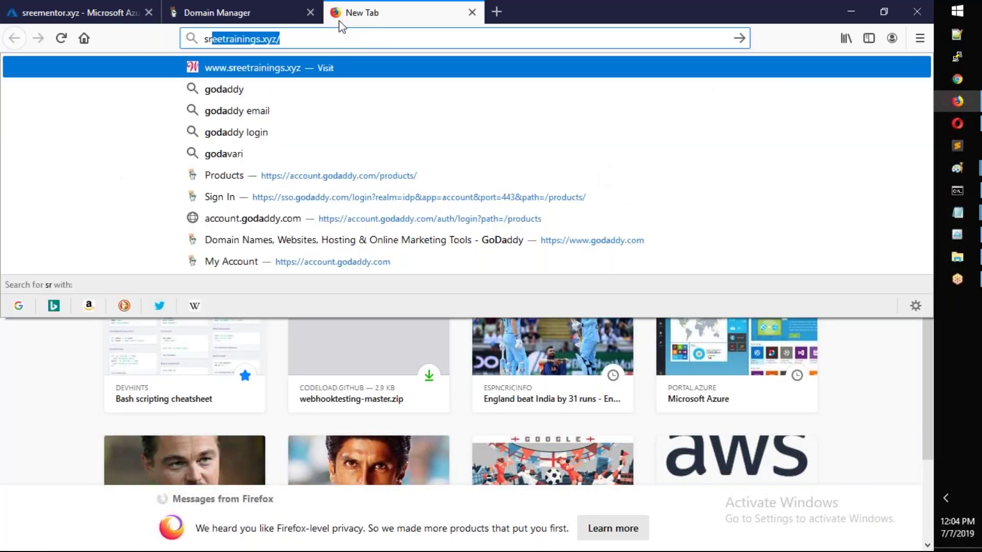
text(eemento)
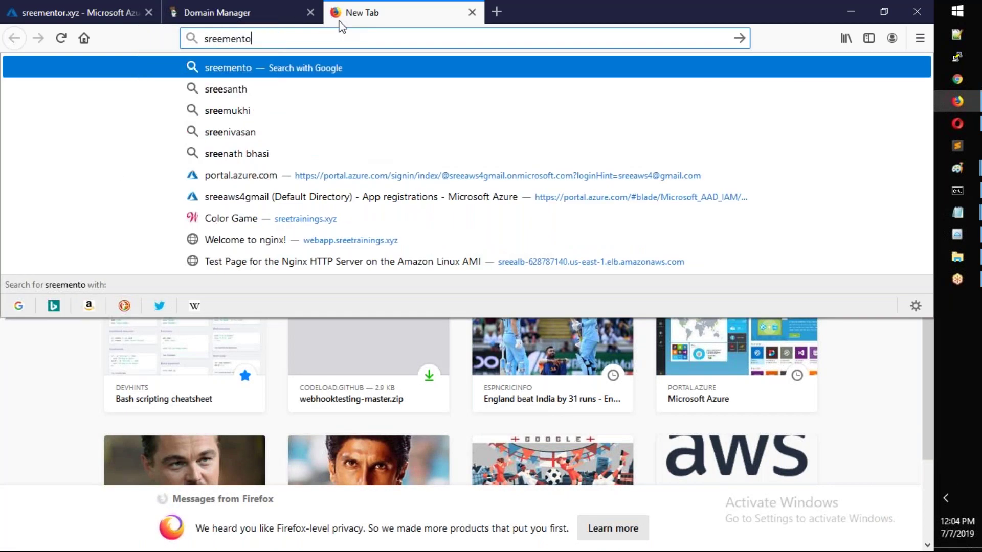
text(r.xyz)
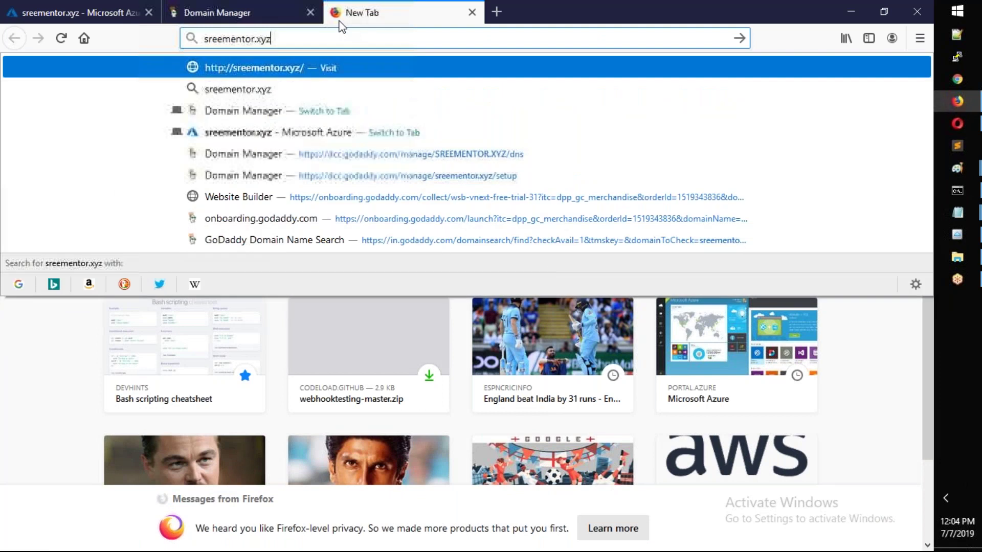
key(Return)
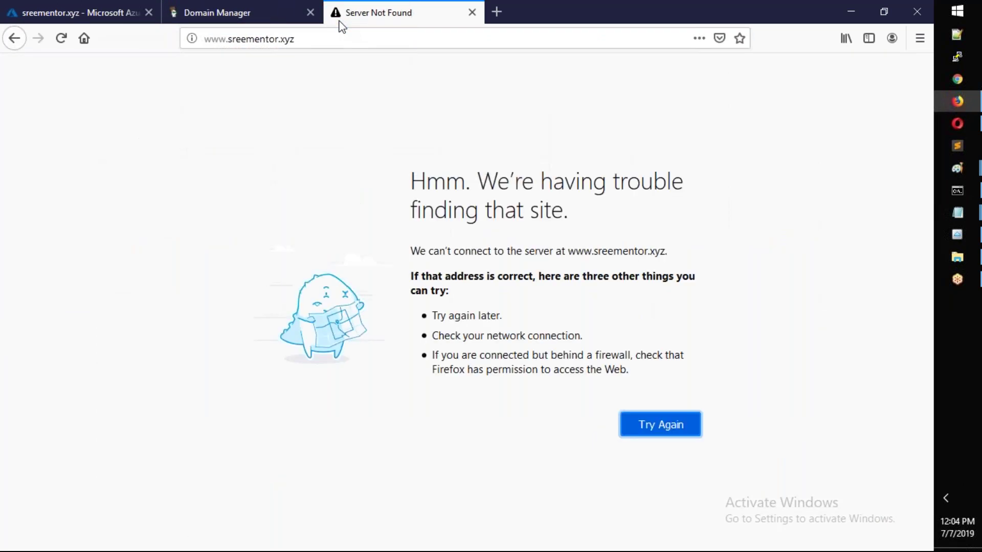
click(250, 14)
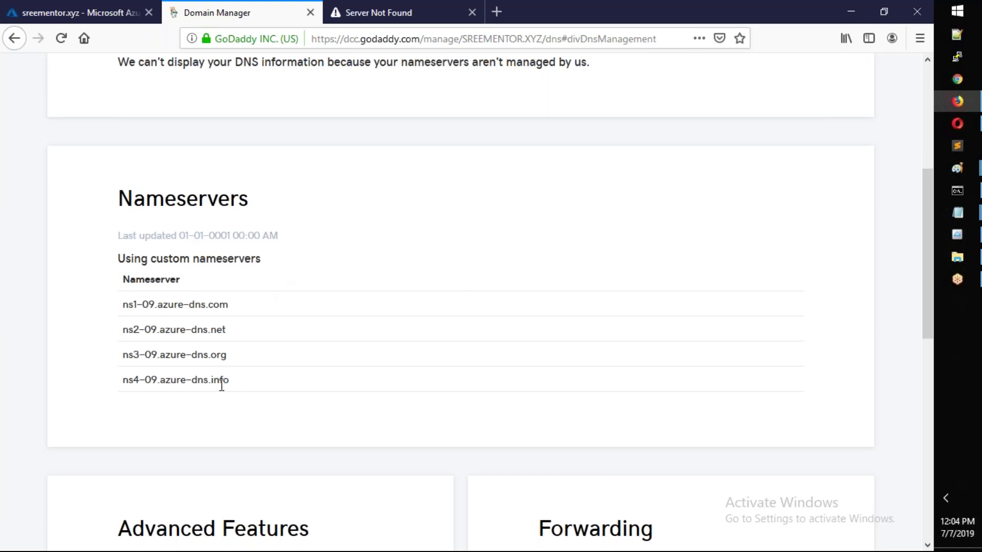
- Select the four Azure nameservers in GoDaddy and compare them with the sreementor.xyz zone's NS records
drag(231, 384, 124, 314)
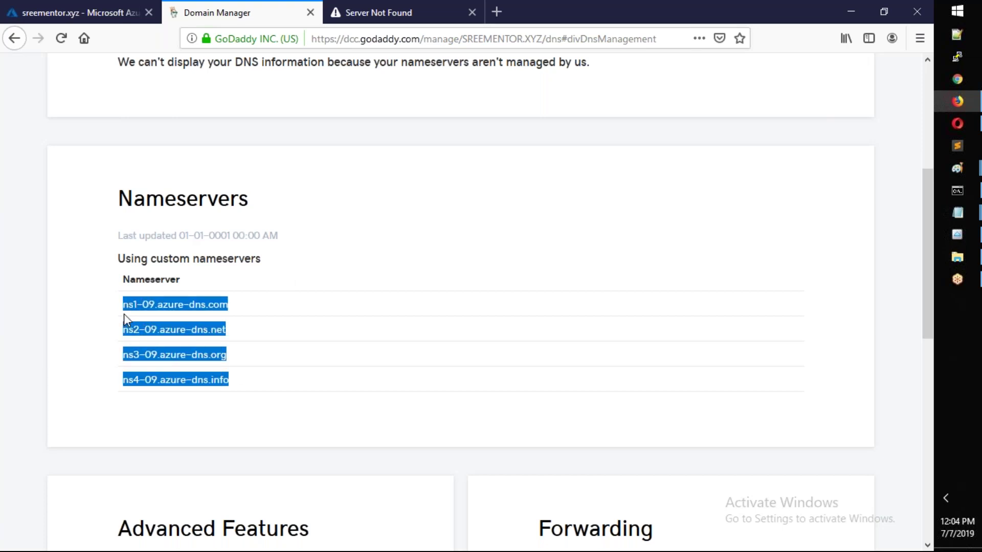
click(54, 8)
scroll(696, 229, down, 1)
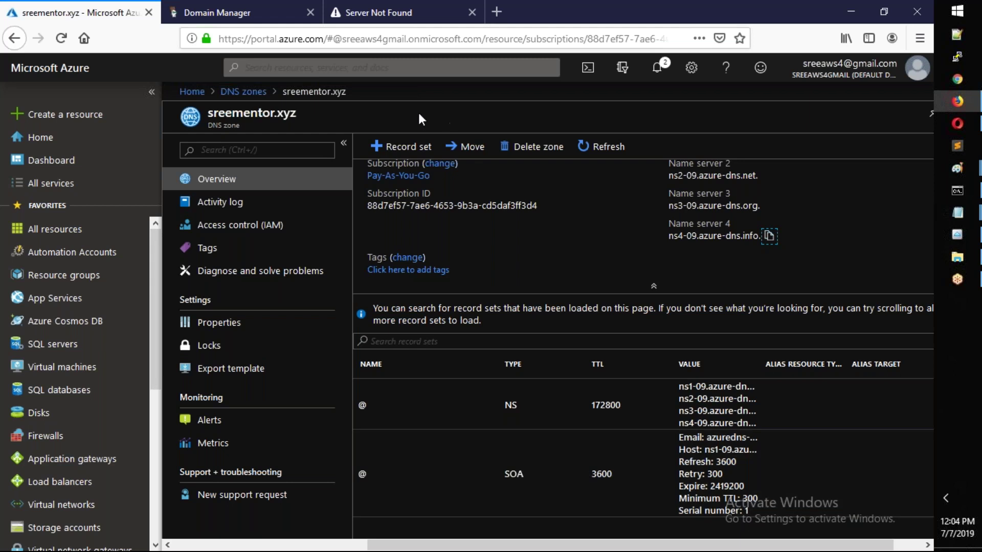
- Open the Azure virtual machines list in a new browser tab
right_click(82, 368)
key(Escape)
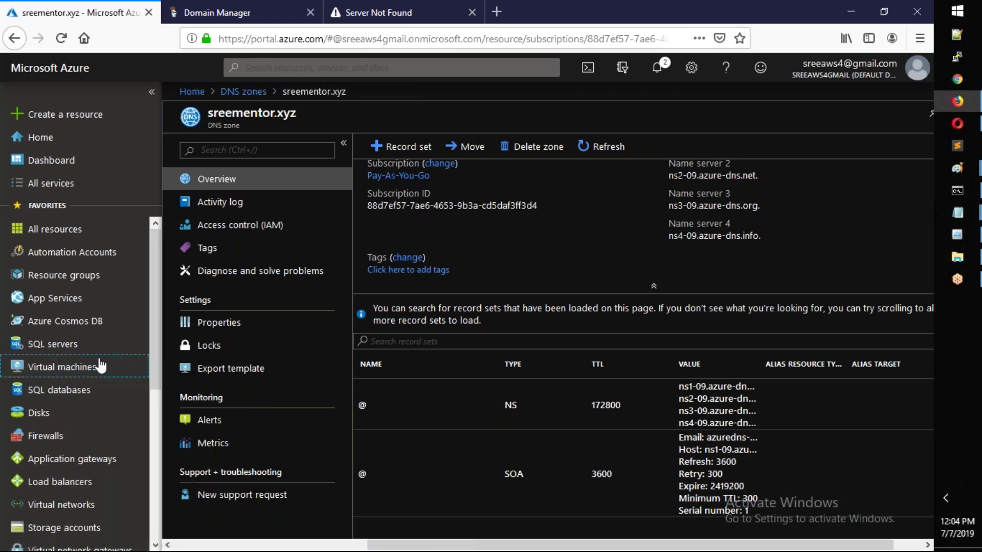
middle_click(101, 366)
click(198, 6)
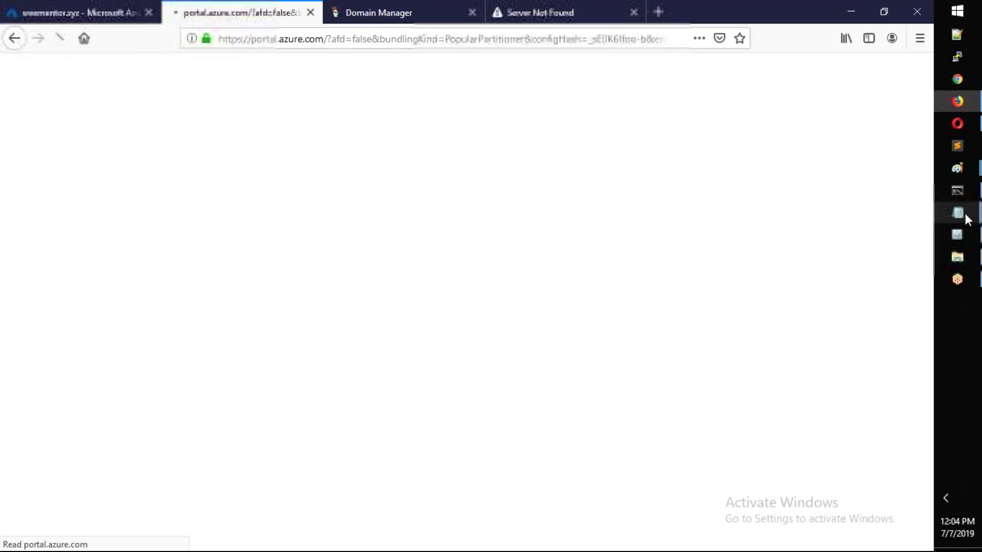
- Change the server name on the ping line in the notes to sreevm
mouse_move(965, 213)
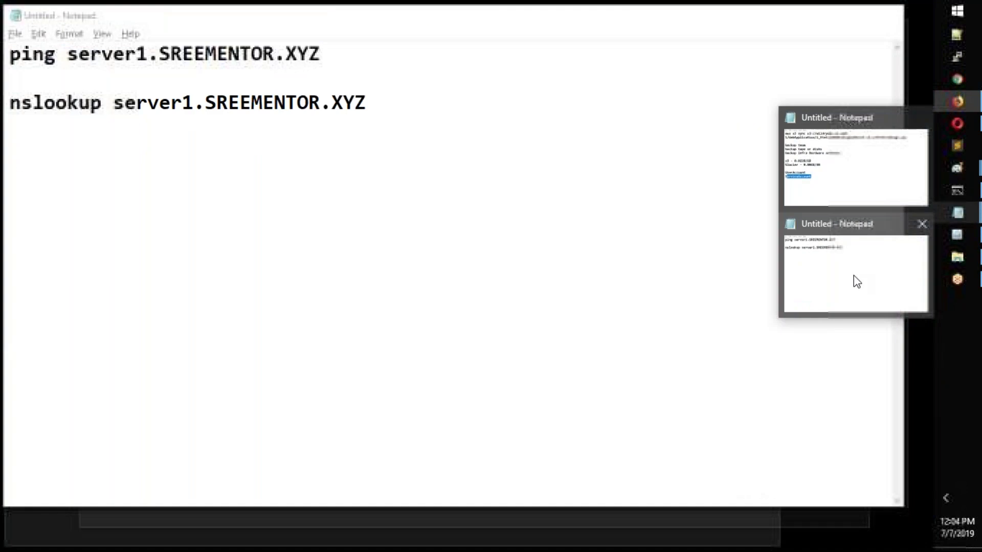
click(857, 281)
drag(148, 54, 67, 55)
text(sreevm)
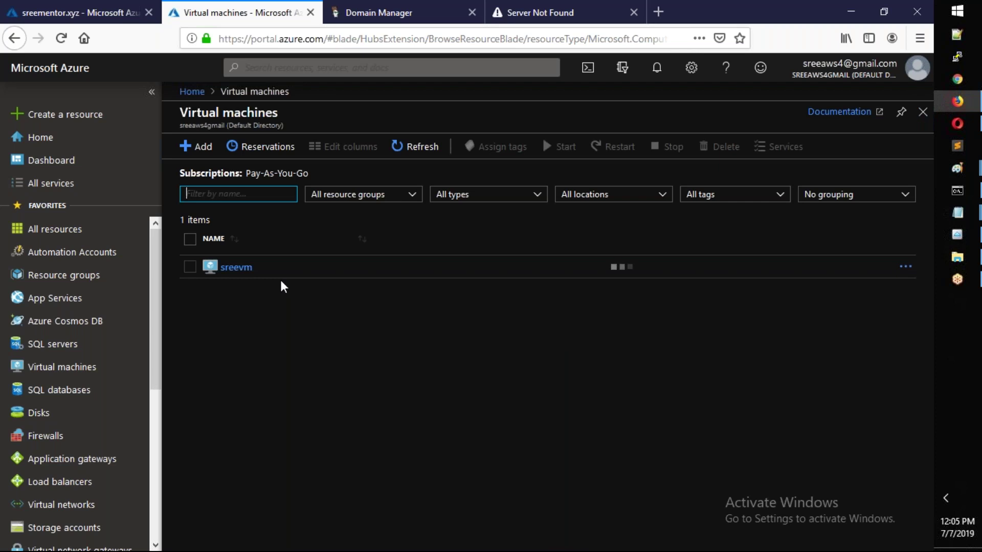
- Open the sreevm virtual machine page and bring Command Prompt forward
click(240, 268)
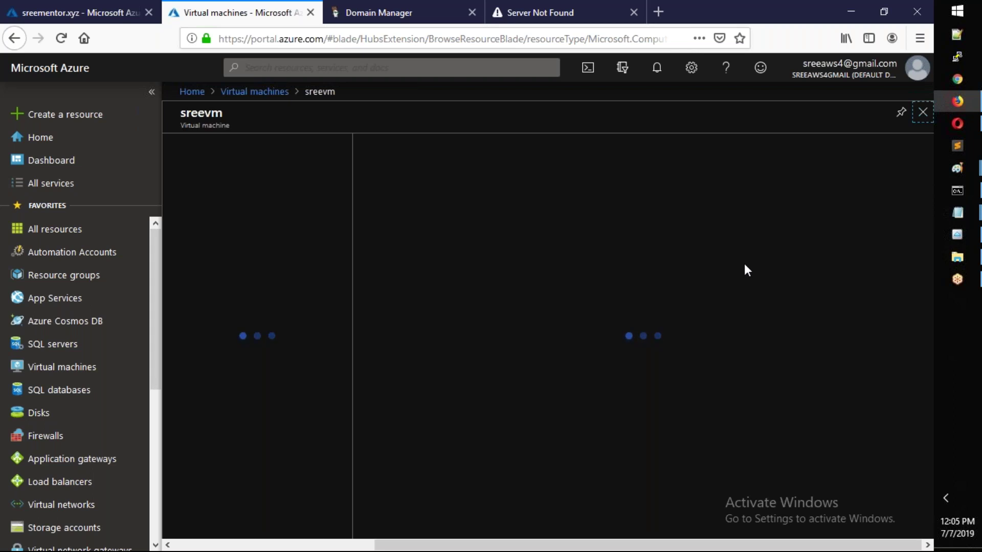
mouse_move(953, 195)
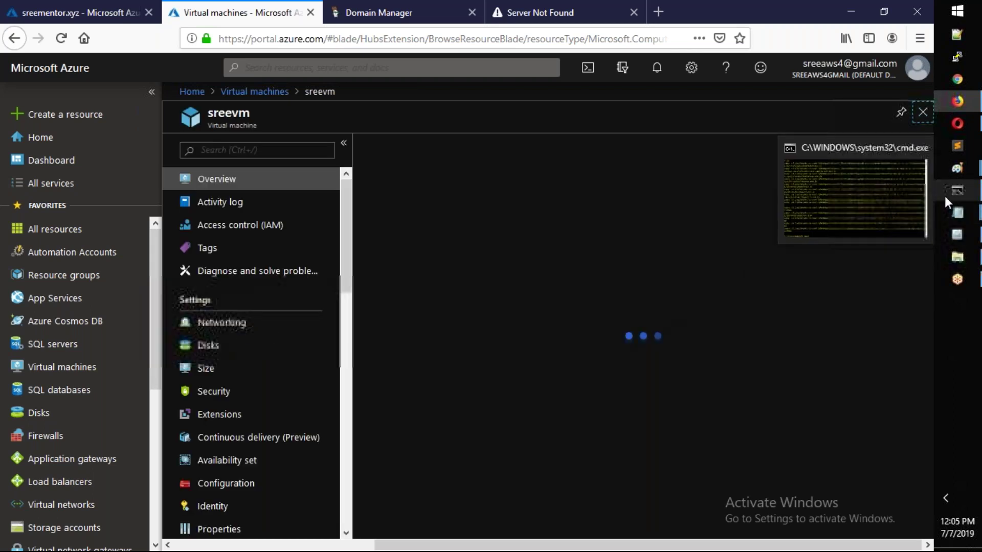
click(864, 210)
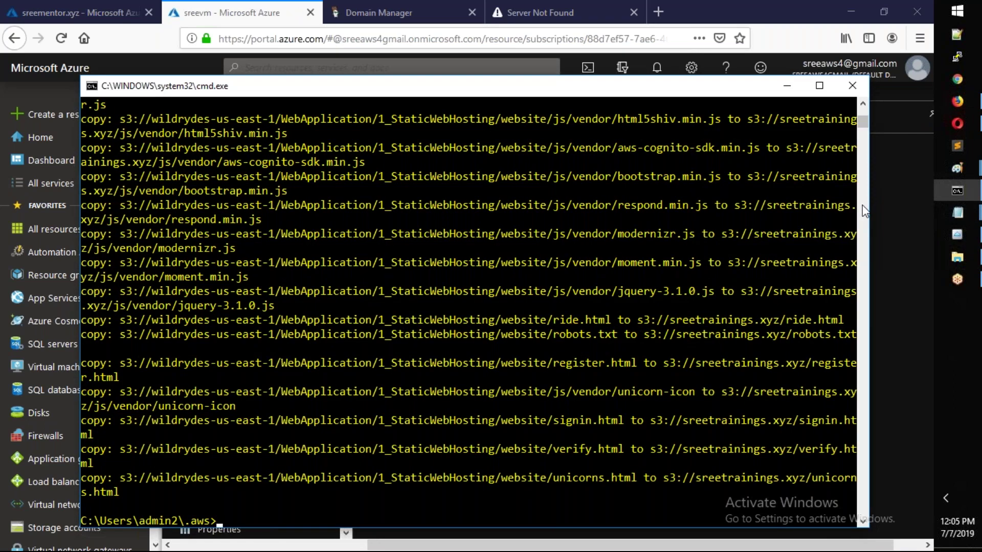
- Clear the console and ping sreevm.sreementor.xyz, which reports the host cannot be found
text(clear)
key(Return)
text(ping sree)
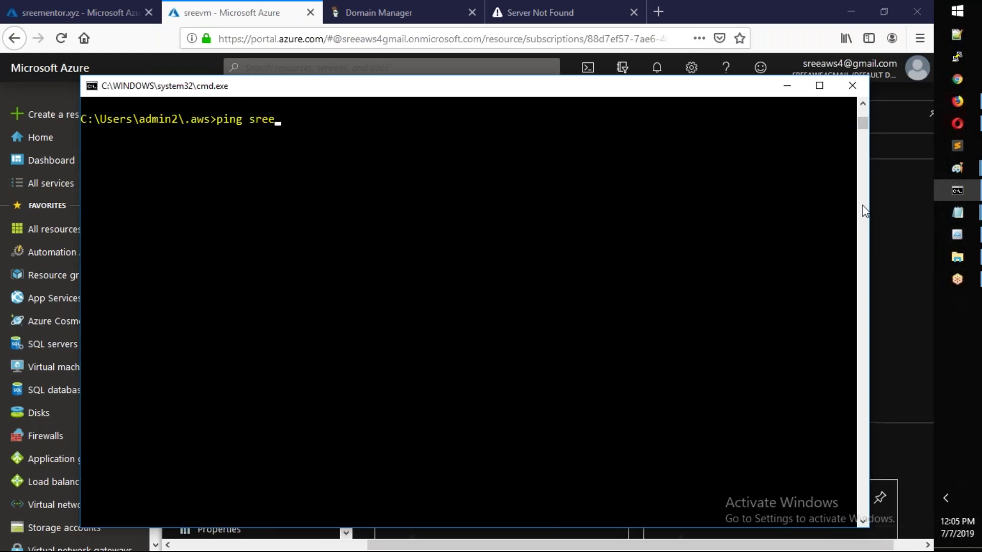
text(vm.sreementor)
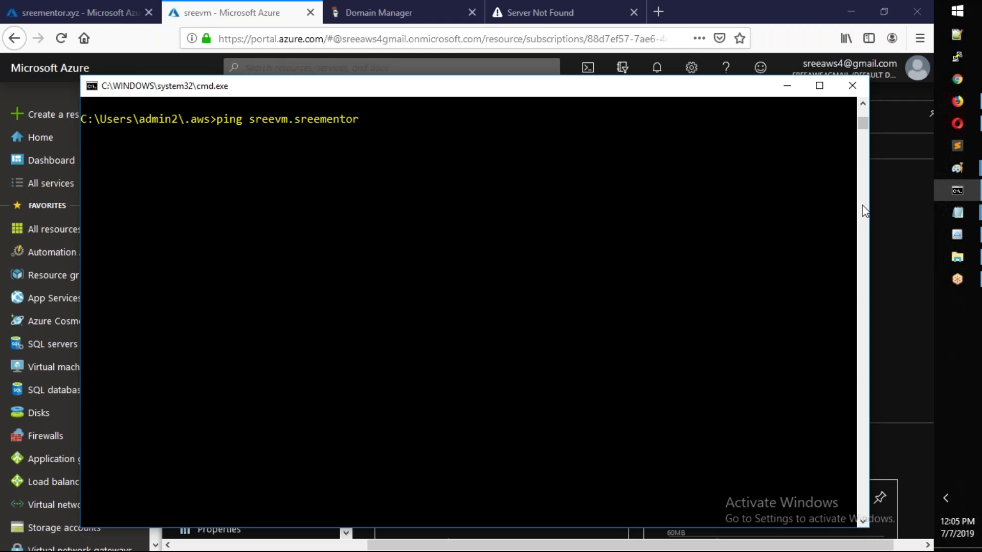
text(.xyz)
key(Return)
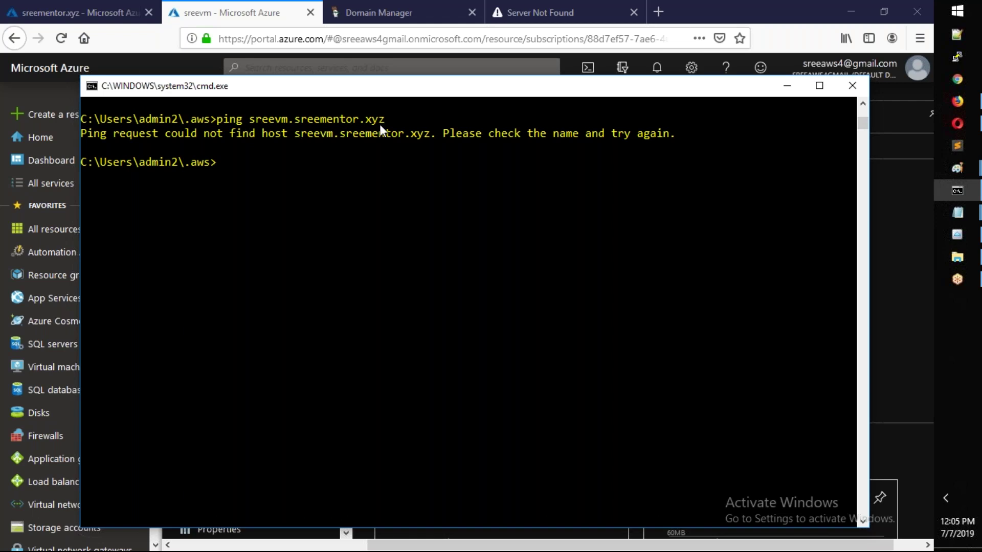
- Recheck the four GoDaddy nameservers and the sreevm VM page, then return to the sreementor.xyz zone
click(436, 18)
click(269, 353)
drag(256, 379, 126, 306)
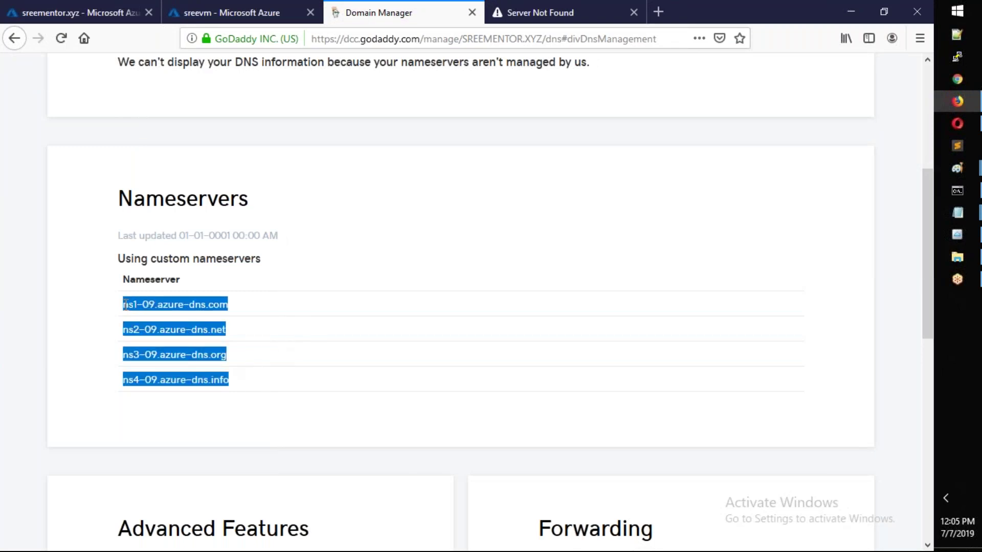
click(269, 6)
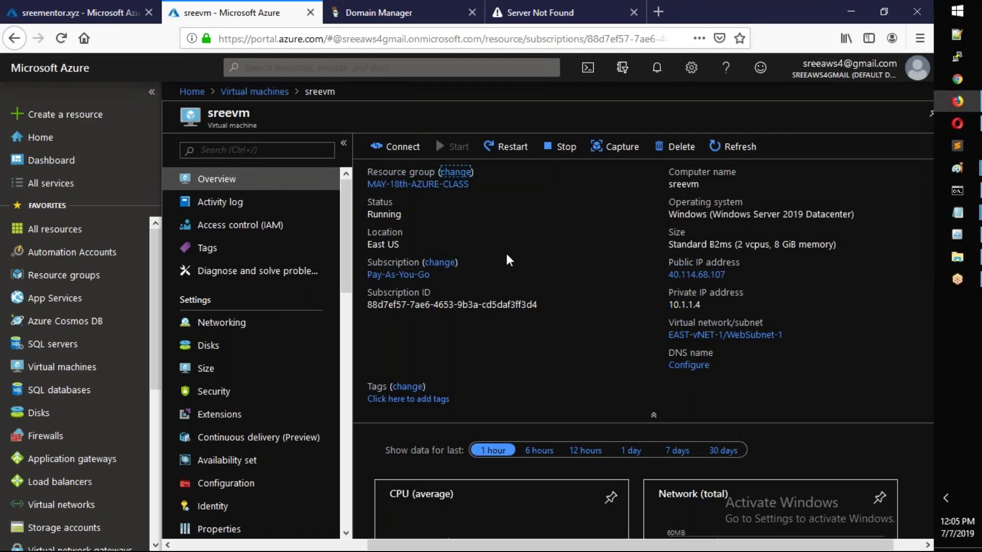
click(39, 19)
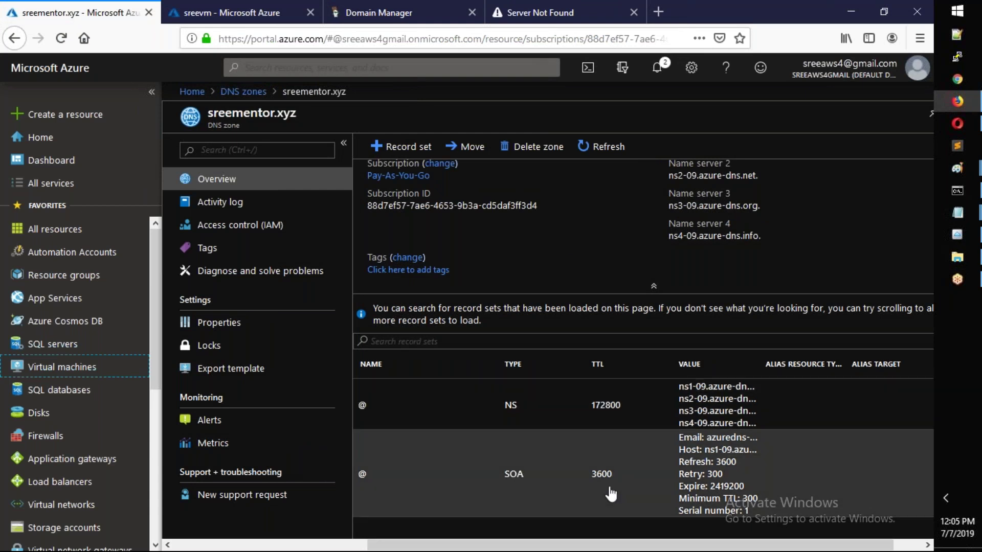
key(alt+Tab)
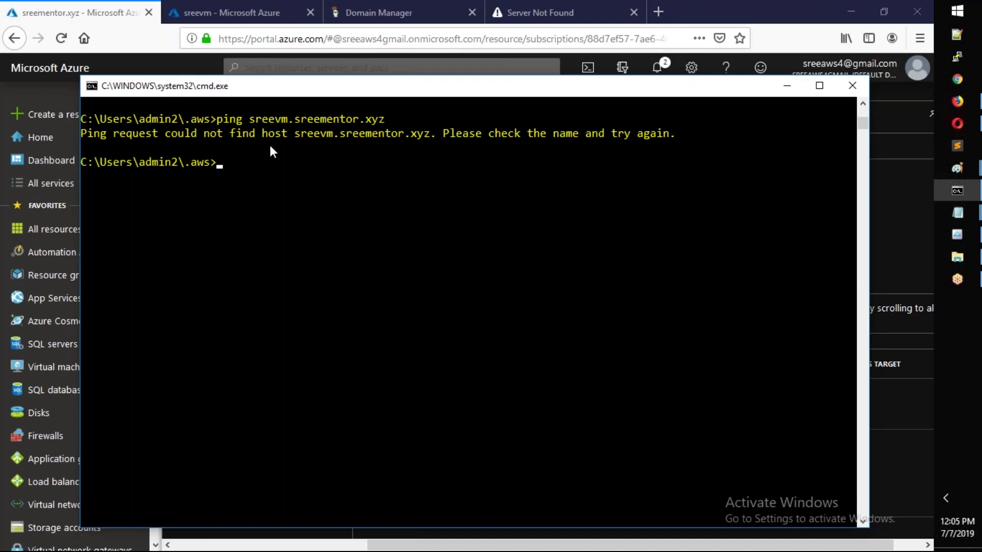
key(alt+Tab)
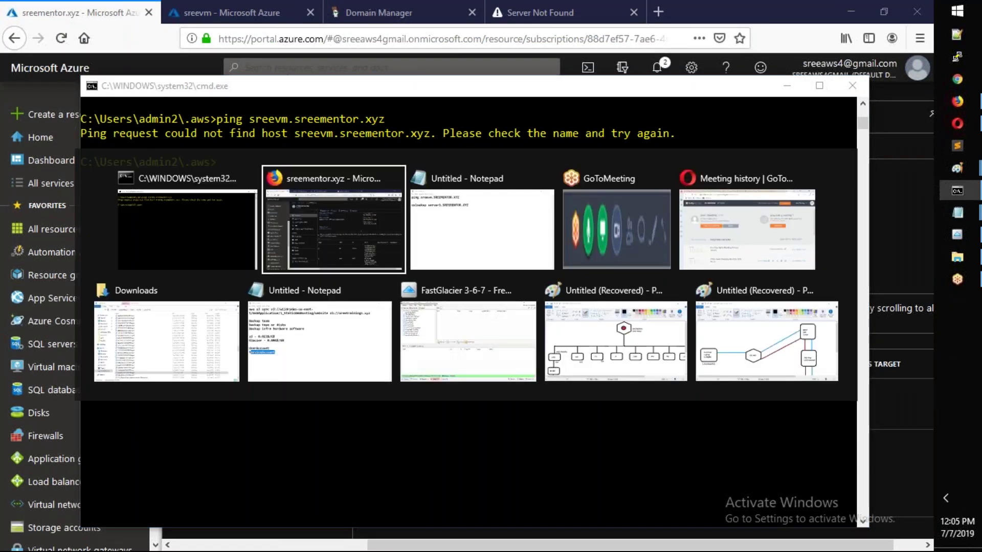
- Start a new type A record set named sreevm in the sreementor.xyz zone
click(417, 152)
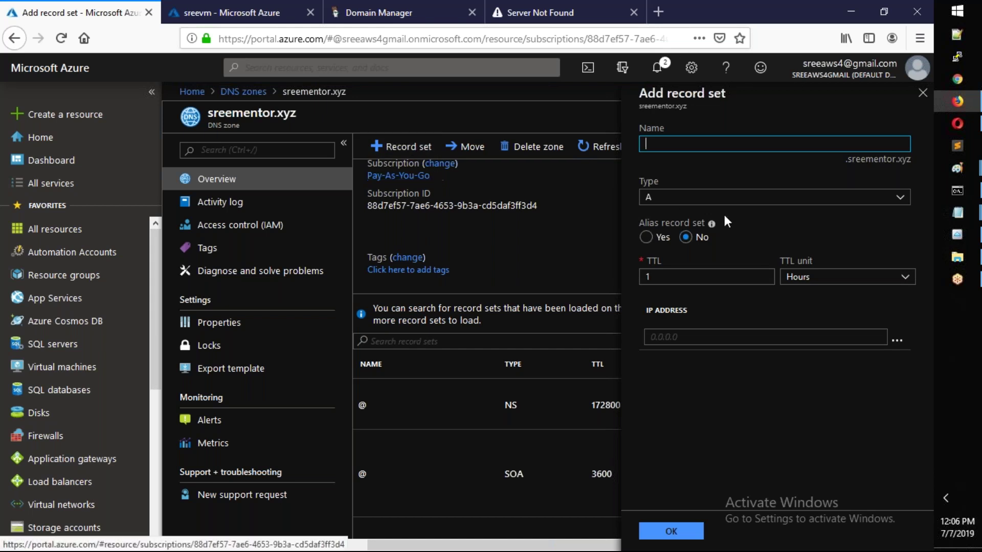
click(745, 201)
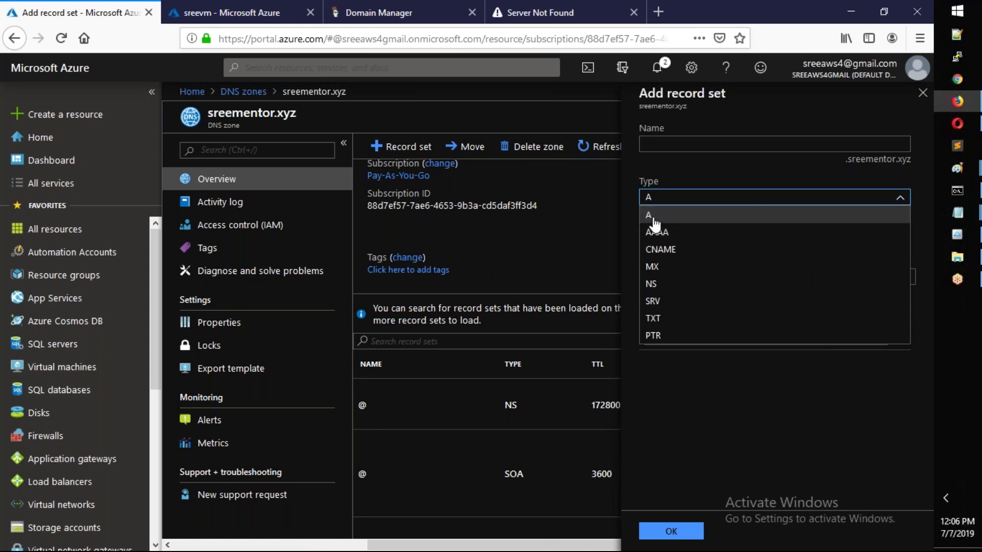
click(659, 250)
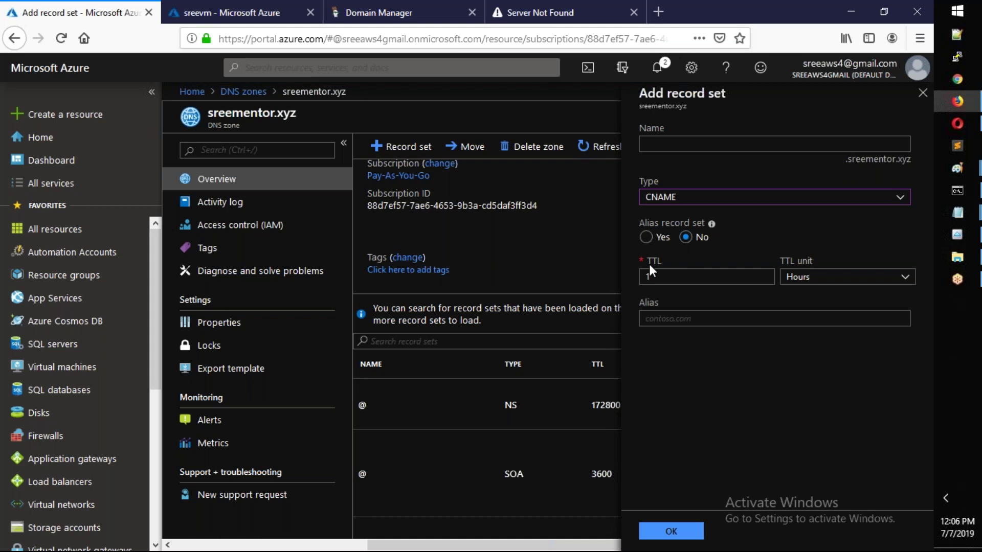
click(686, 204)
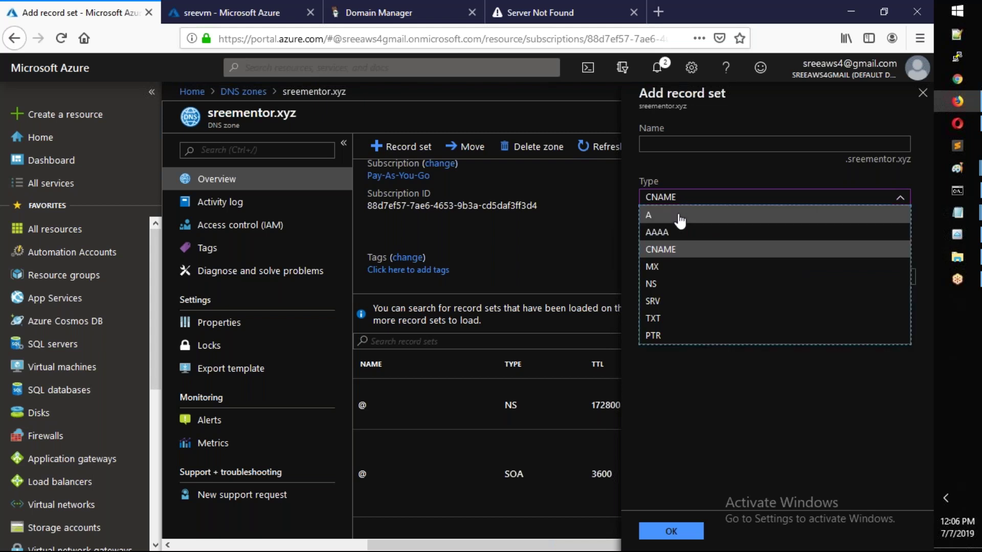
click(679, 218)
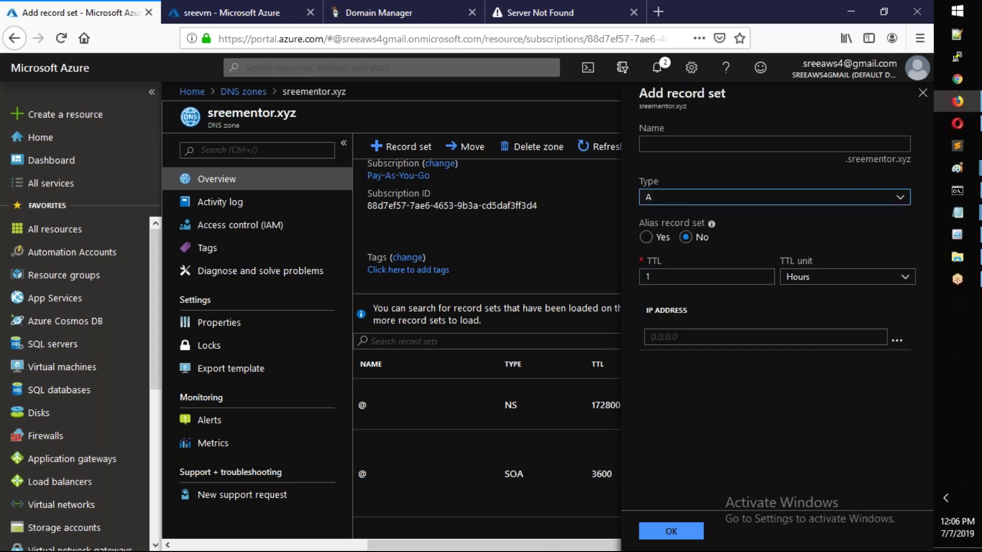
click(790, 147)
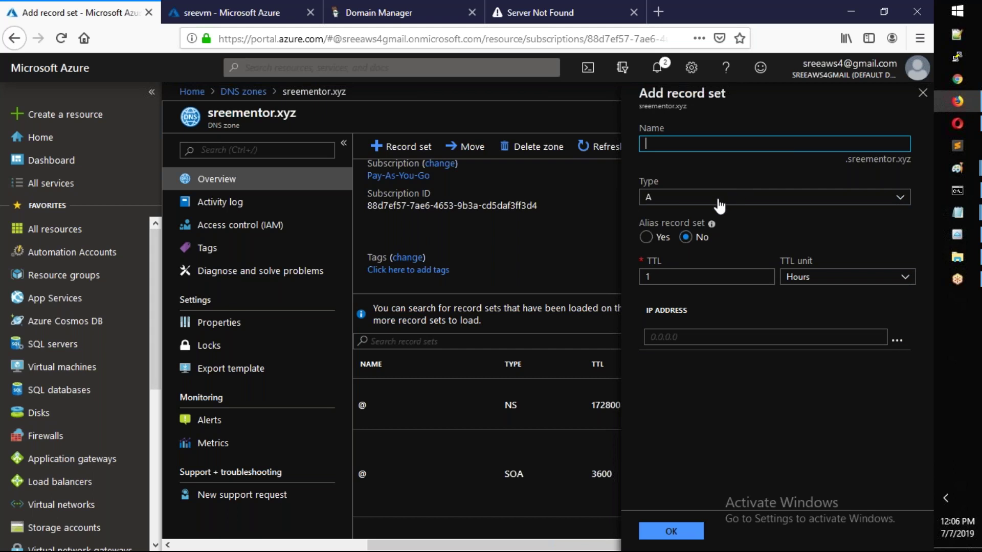
text(sreevm)
key(Tab)
- Paste the VM's public IP 40.114.68.107 as the address and create the sreevm A record
click(676, 342)
click(230, 13)
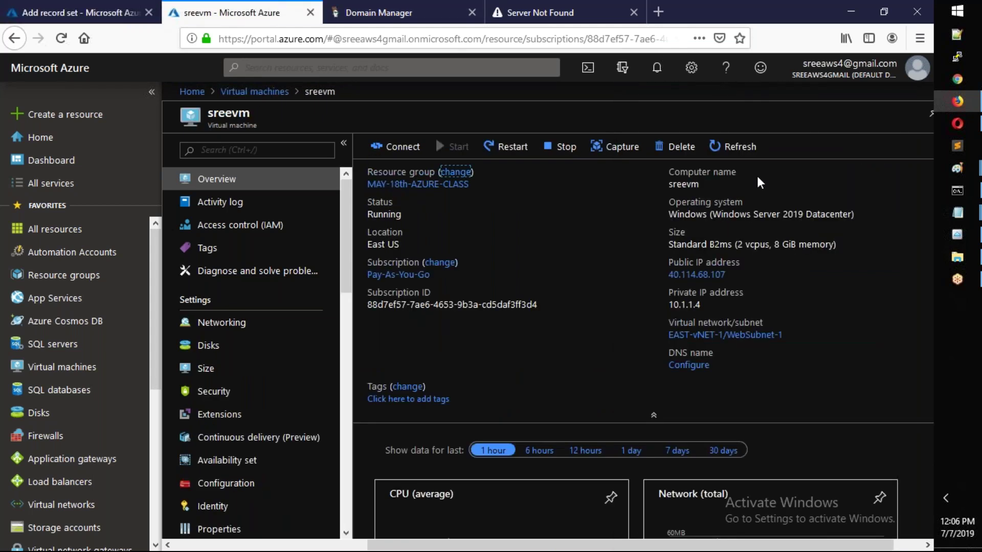
click(734, 274)
click(123, 11)
key(ctrl+v)
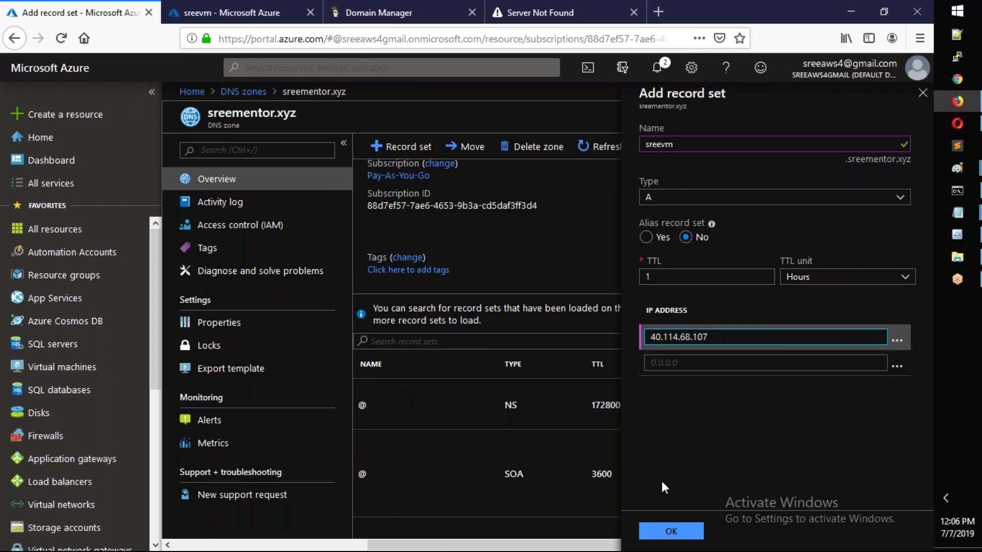
click(665, 535)
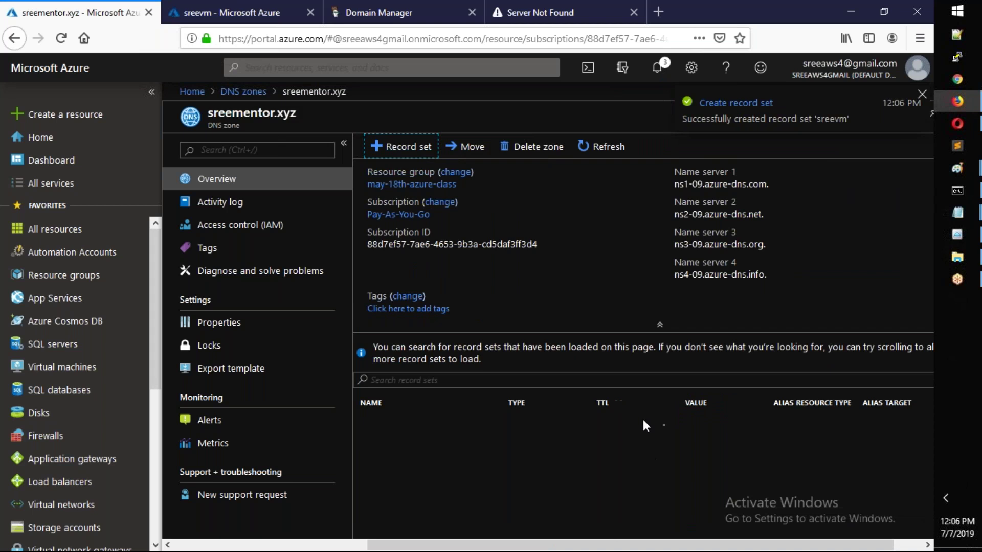
scroll(641, 409, down, 2)
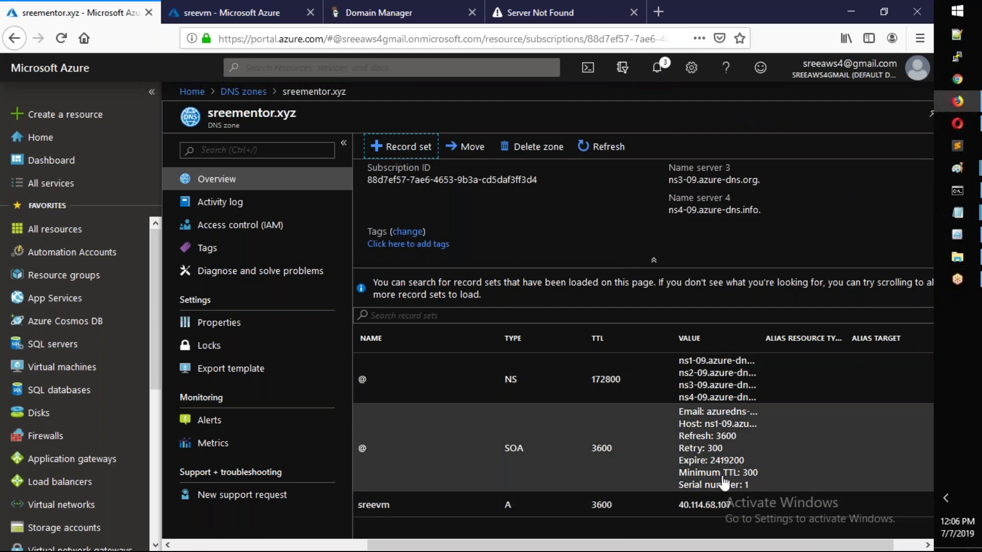
scroll(626, 238, up, 1)
scroll(629, 241, down, 1)
- Rerun the ping to sreevm.sreementor.xyz in Command Prompt
mouse_move(957, 190)
click(894, 204)
key(Up)
key(Return)
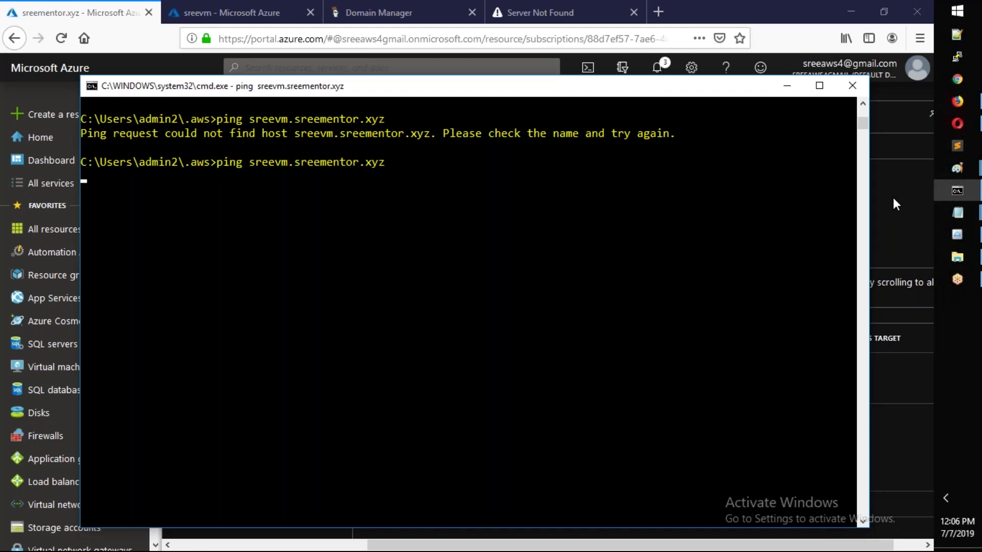
- Flush the DNS resolver cache with ipconfig /flushdns, running it twice
text(ipcofnig)
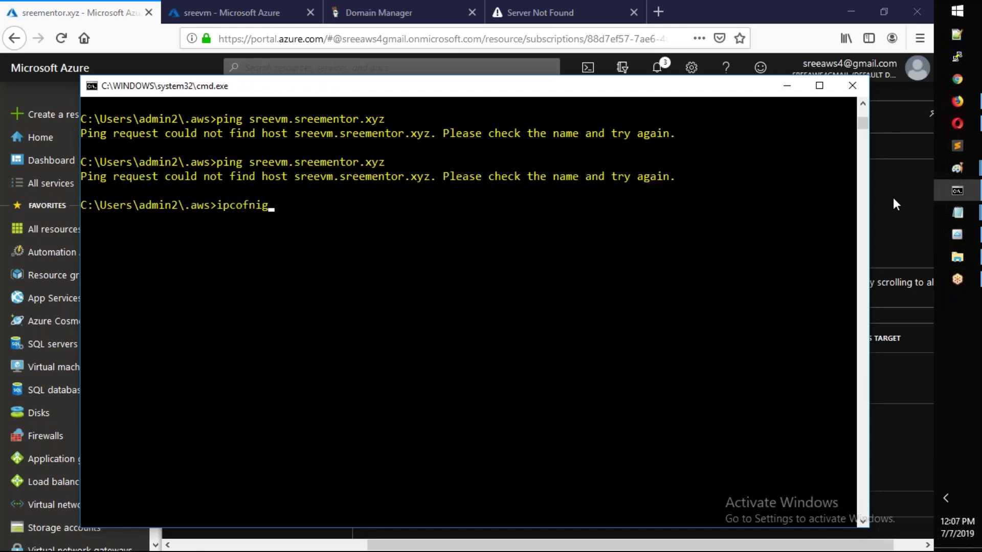
key(BackSpace)
key(BackSpace)
key(BackSpace)
key(BackSpace)
text(nfig /flushdns)
key(Return)
key(Up)
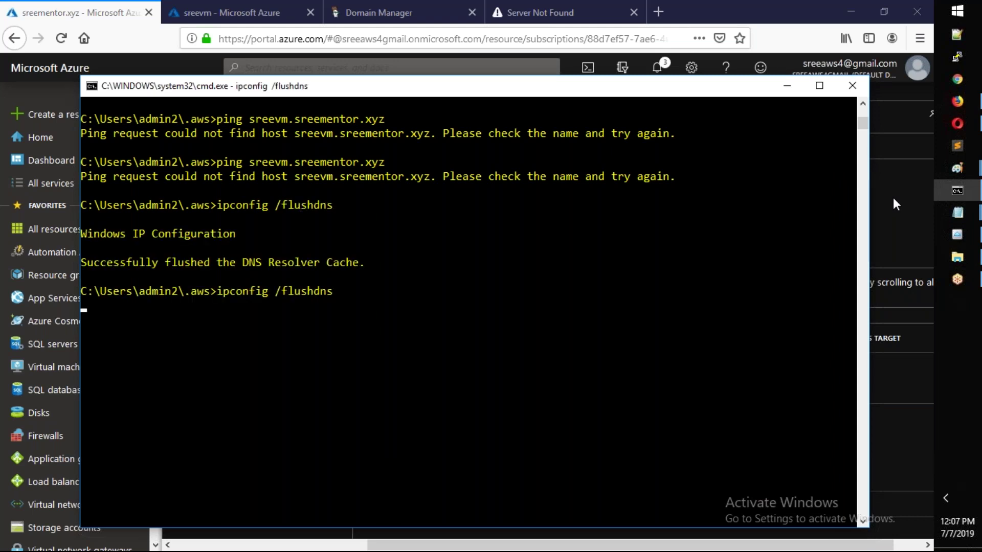
key(Return)
- Clear the console and ping sreevm.sreementor.xyz again; the host still isn't found
text(clear)
key(Return)
key(Up)
key(Up)
key(Up)
key(Return)
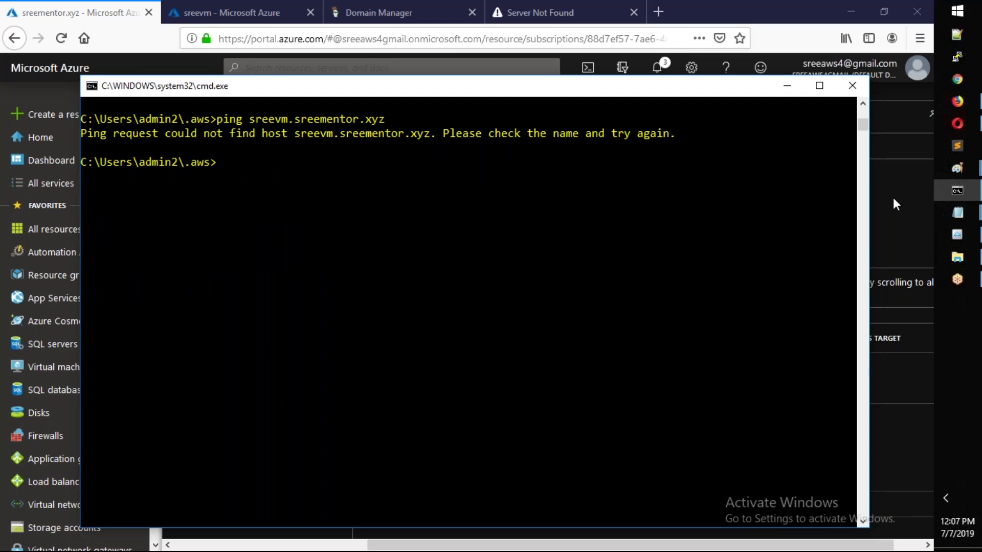
click(893, 197)
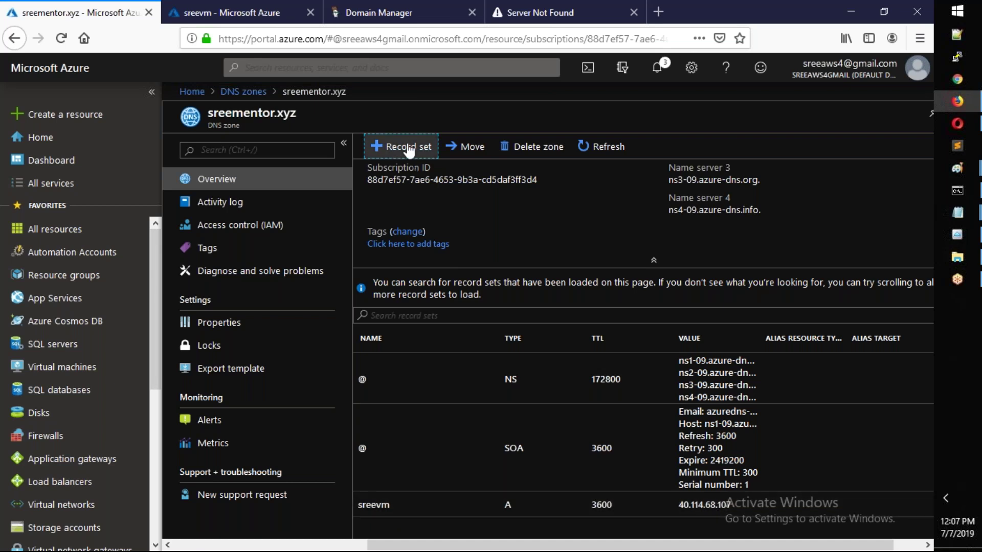
- Create a CNAME record sreevm2 aliasing sreevm.sreementor.xyz with a 1-hour TTL
click(410, 148)
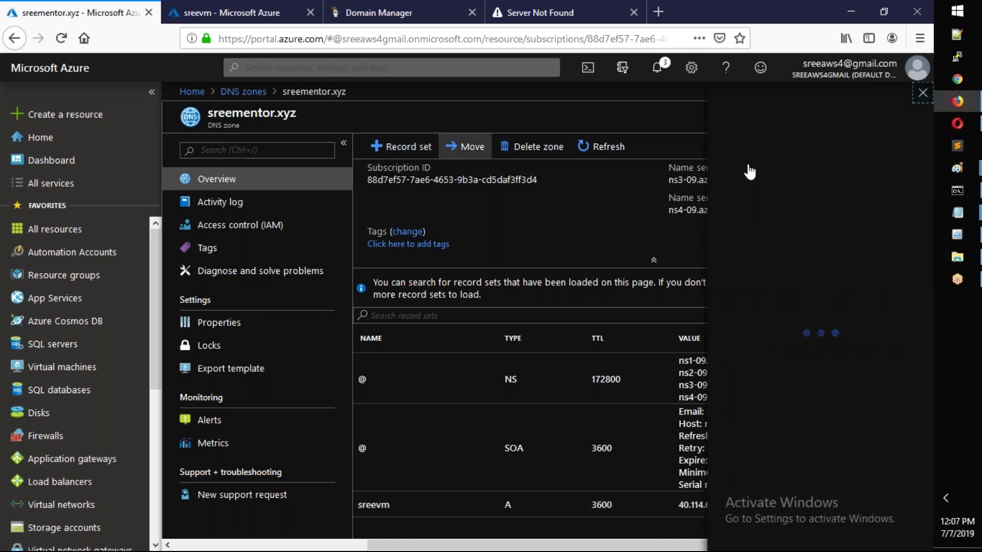
click(679, 147)
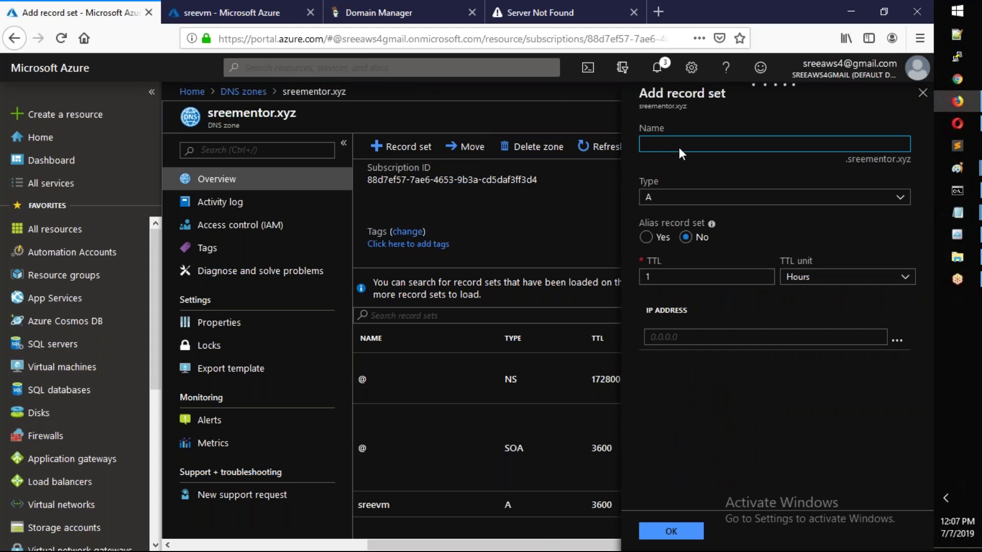
text(sreevm2)
click(688, 200)
click(678, 251)
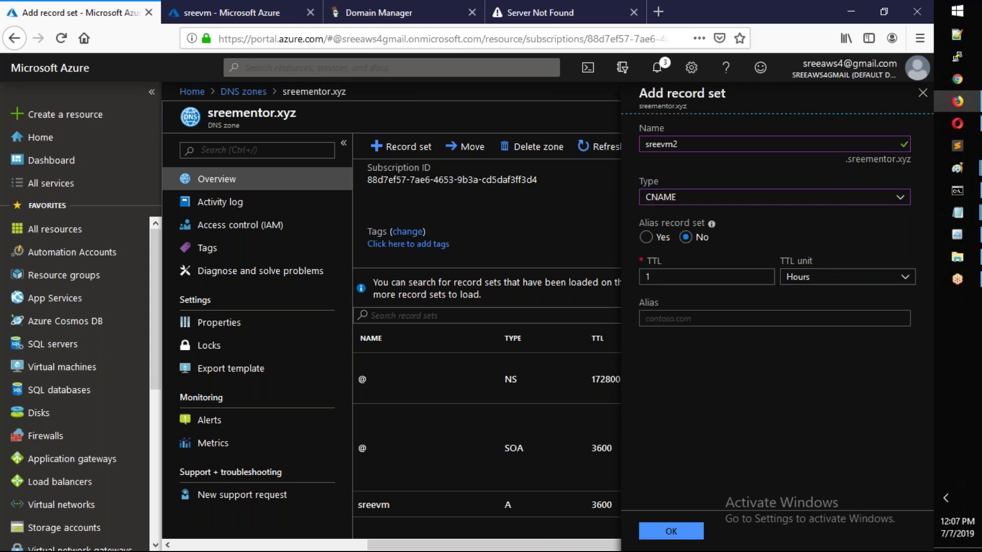
click(716, 318)
text(s)
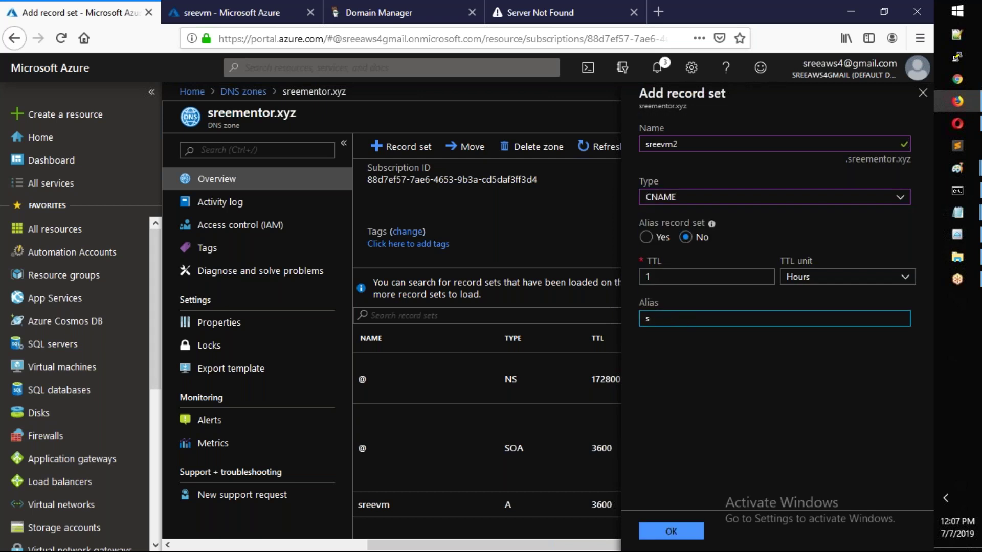
text(reevm.sreementor.xyz)
key(Tab)
click(671, 532)
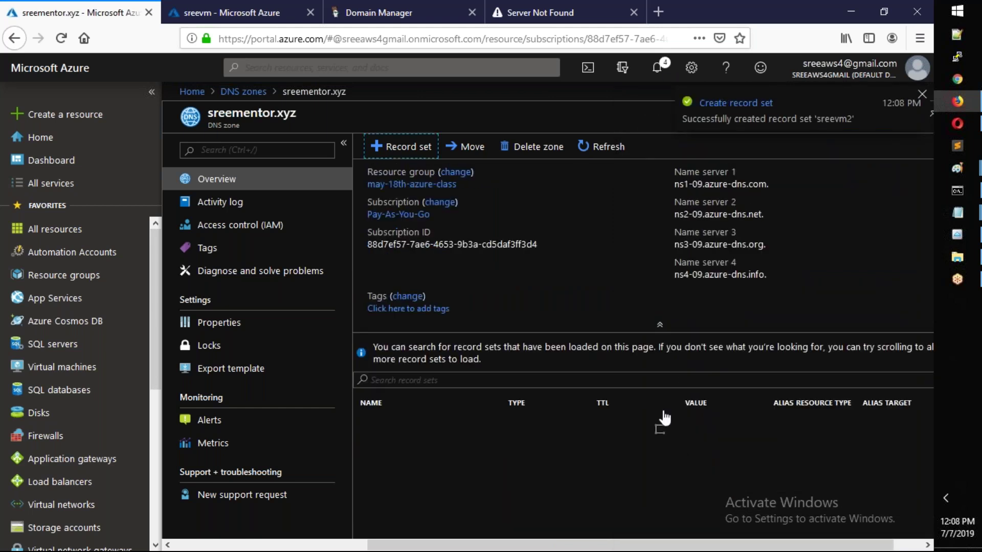
- Rerun the ping to sreevm.sreementor.xyz; it still fails to resolve
scroll(648, 412, down, 2)
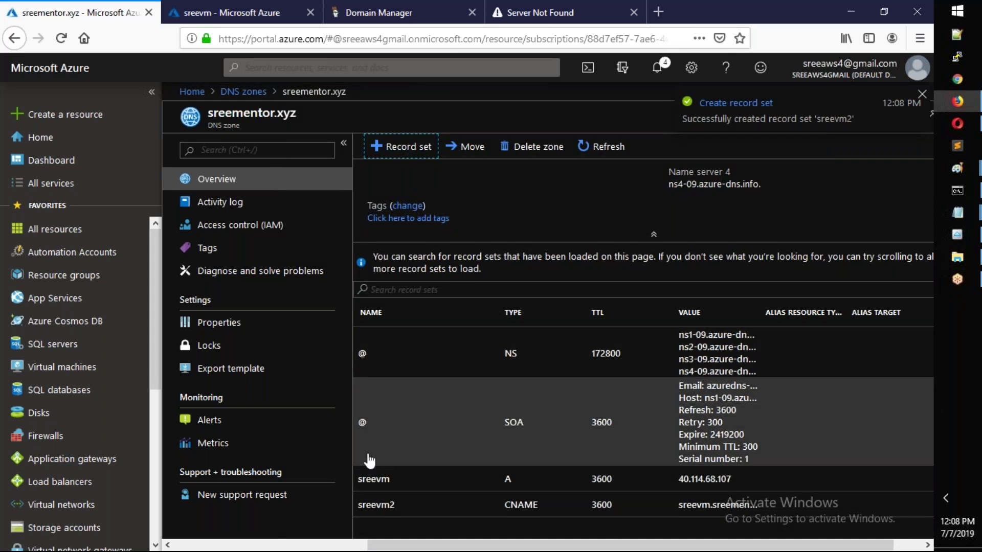
click(958, 191)
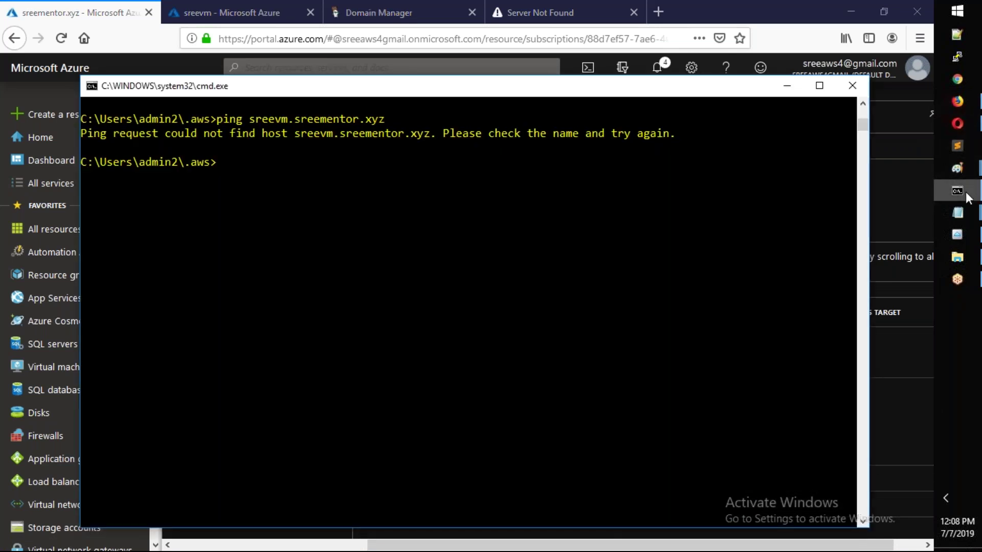
key(Up)
key(Return)
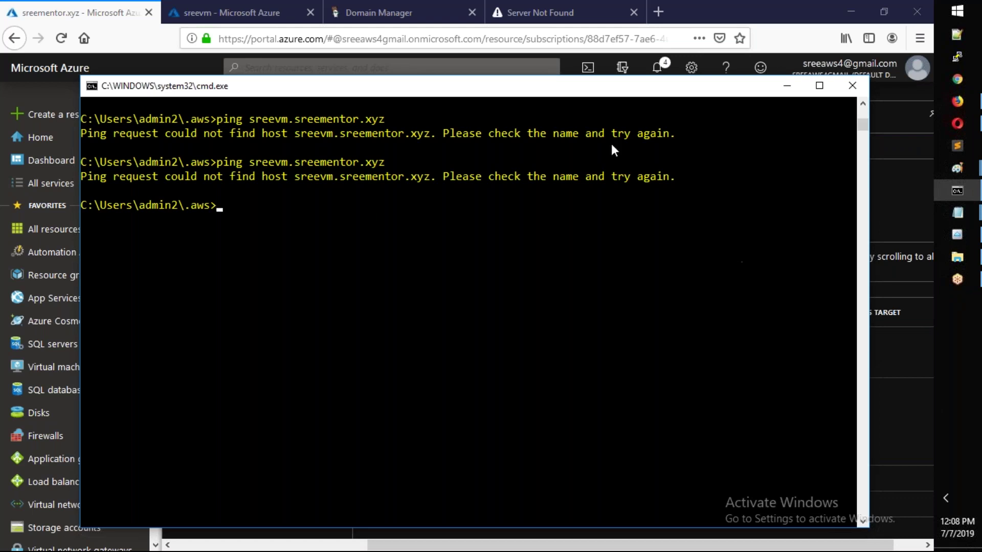
click(118, 13)
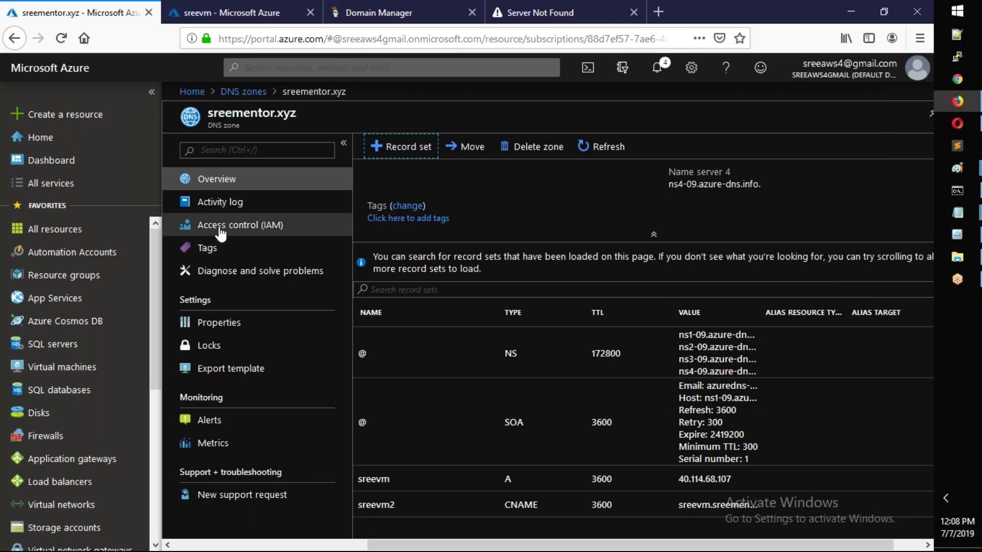
- Ping sreevm2.sreementor.xyz, which also fails to resolve
key(alt+Tab)
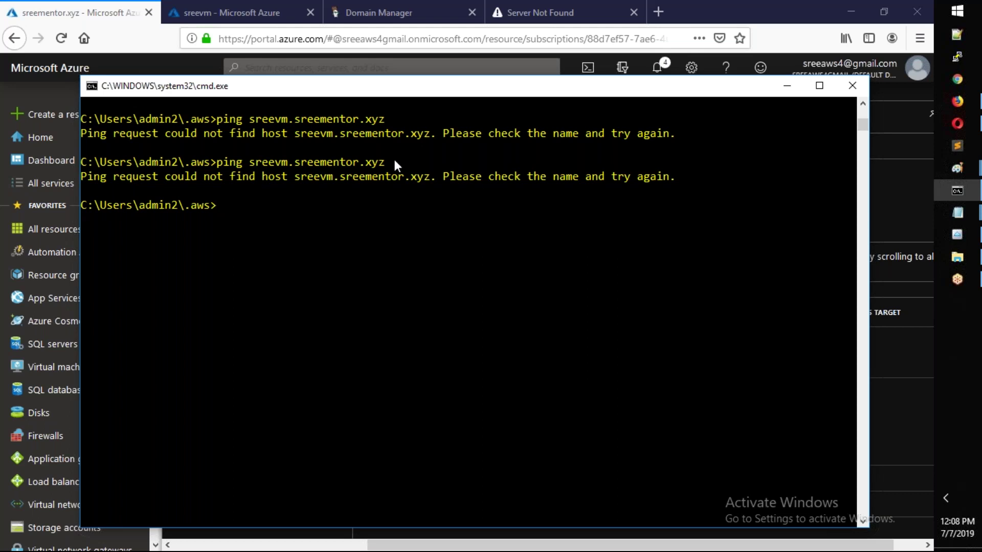
key(Up)
key(Left)
key(Left)
key(Left)
key(Left)
key(Left)
key(Left)
key(Left)
key(Left)
key(Left)
key(Left)
key(Left)
key(Left)
key(Left)
key(Left)
key(Left)
text(2)
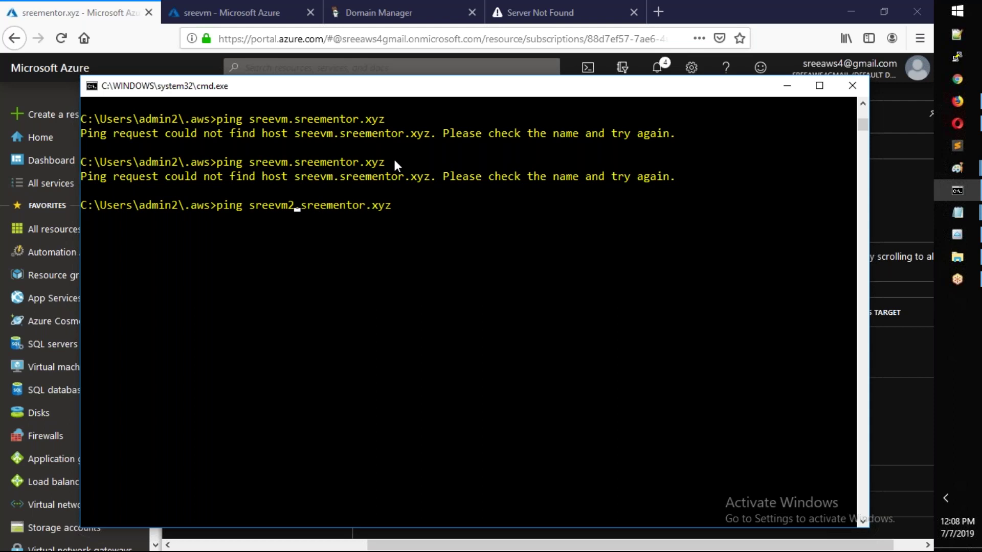
key(Return)
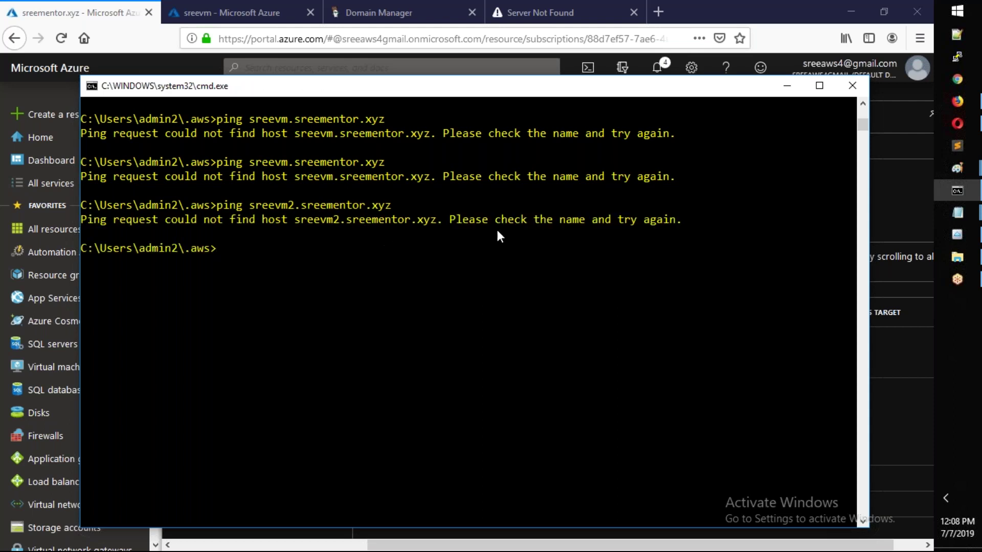
key(alt+Tab)
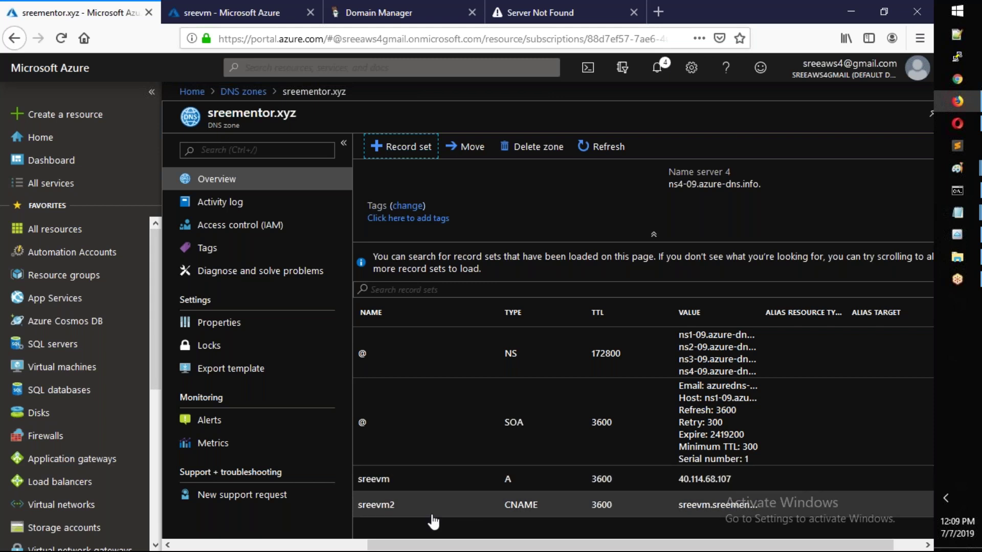
- Create a www CNAME record aliasing sreevm.sreementor.xyz with a 1-hour TTL
click(427, 153)
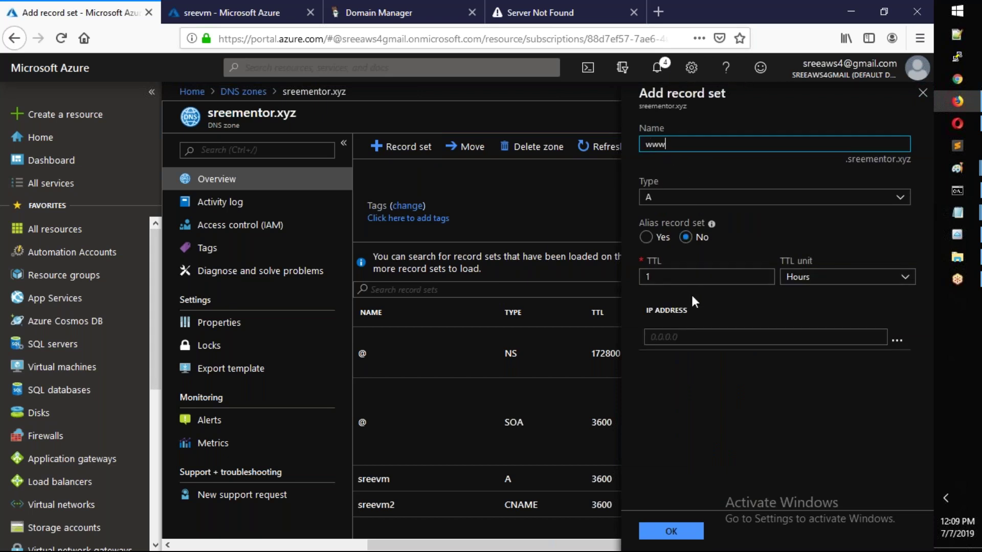
click(697, 203)
click(683, 248)
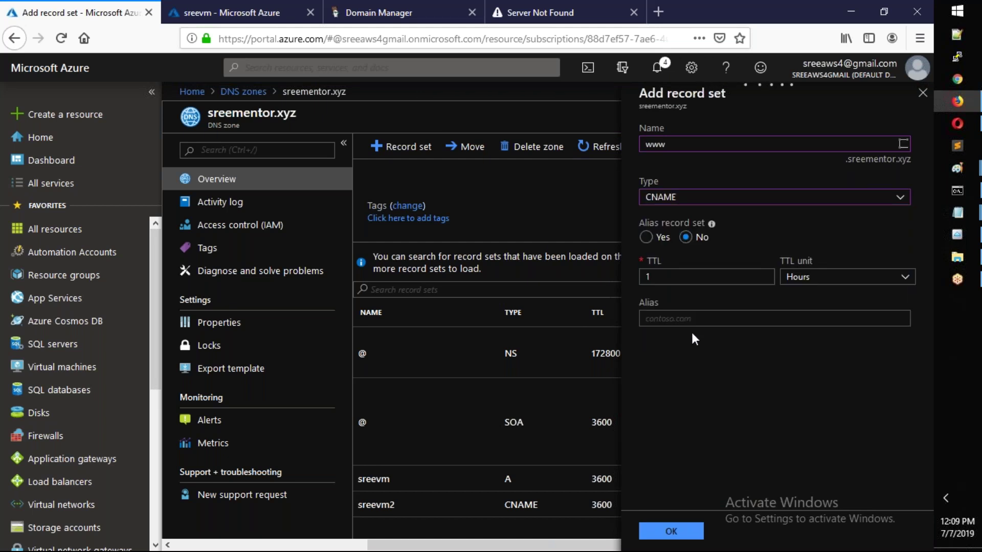
click(685, 317)
text(sree)
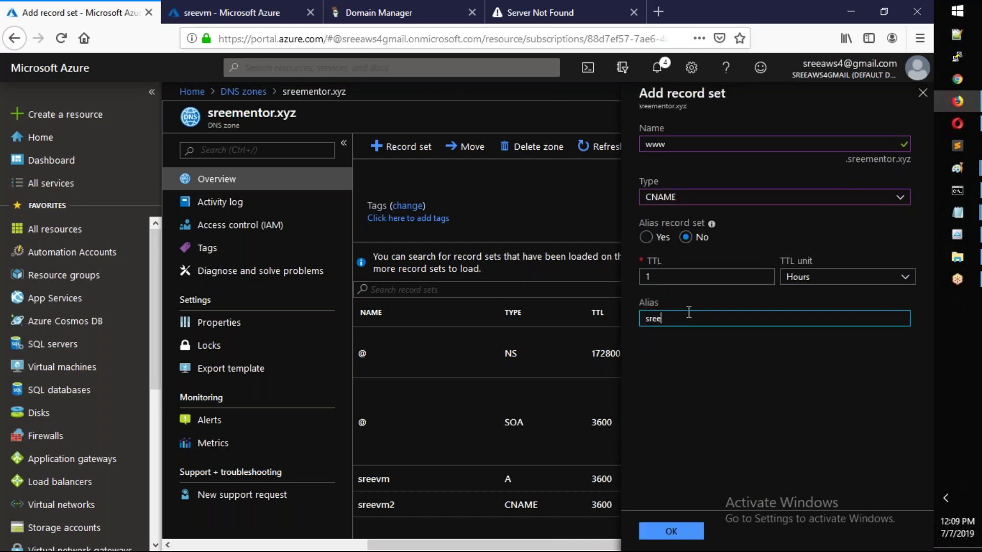
text(m.sreementor.xyz)
click(681, 543)
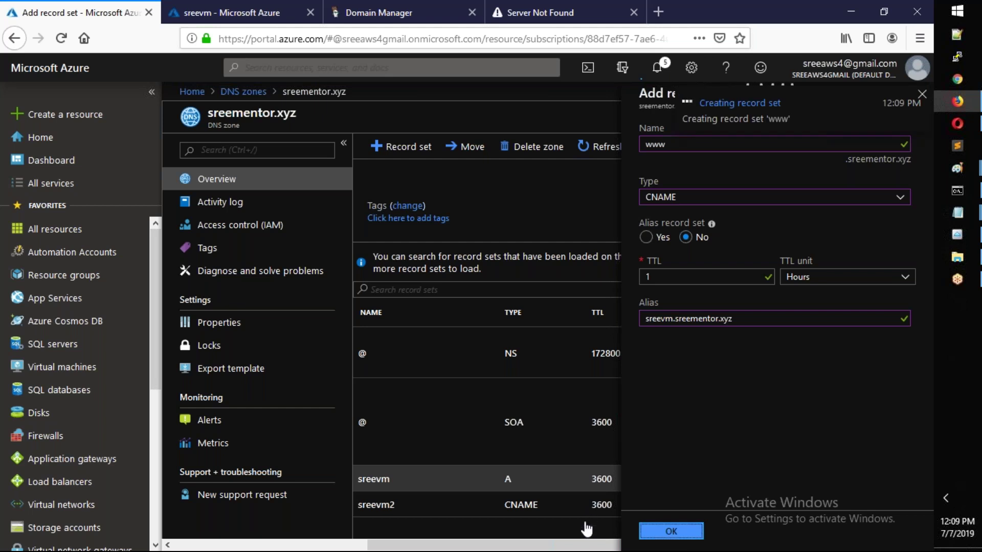
scroll(583, 398, down, 1)
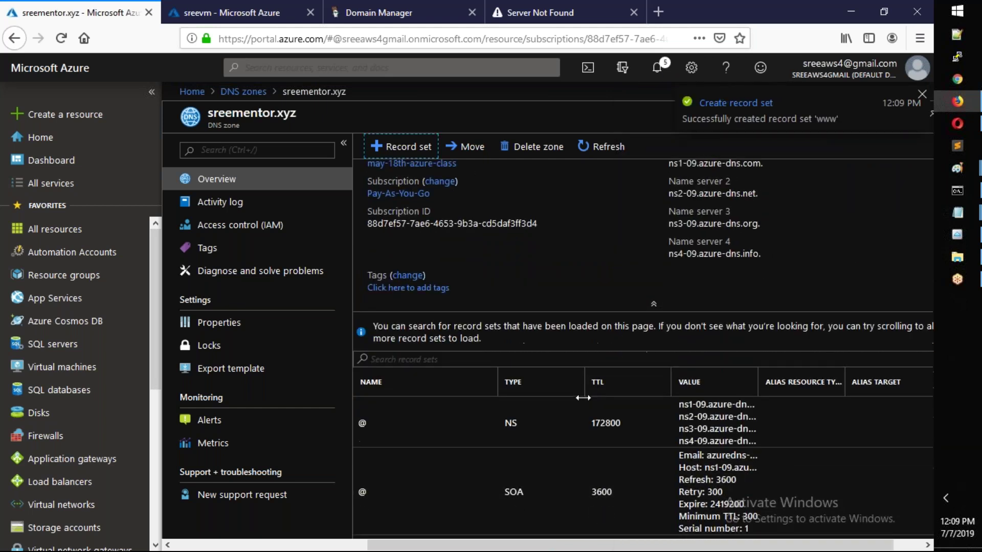
scroll(583, 398, down, 3)
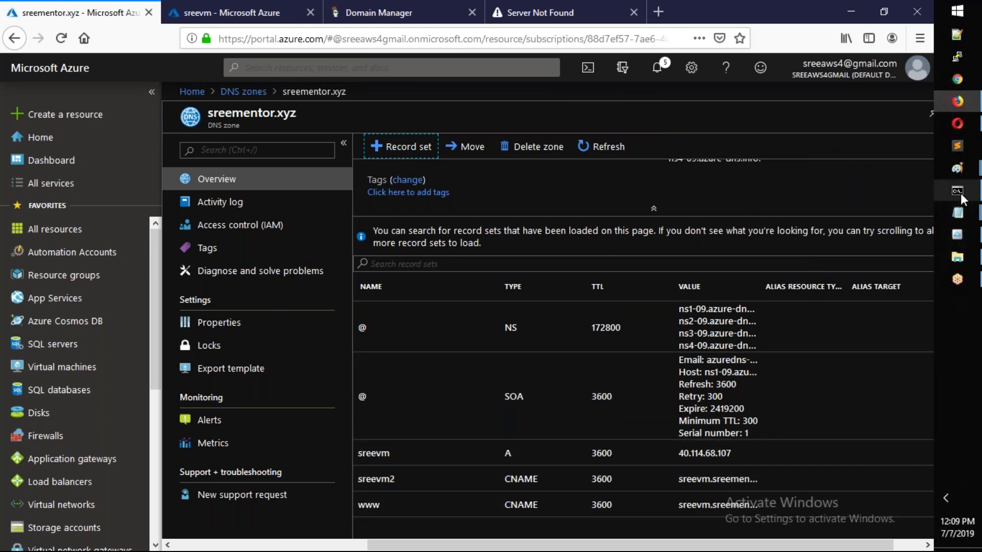
- Rerun the earlier sreevm.sreementor.xyz pings several times in Command Prompt
mouse_move(960, 194)
click(836, 194)
key(Up)
key(Up)
key(Return)
key(Up)
key(Return)
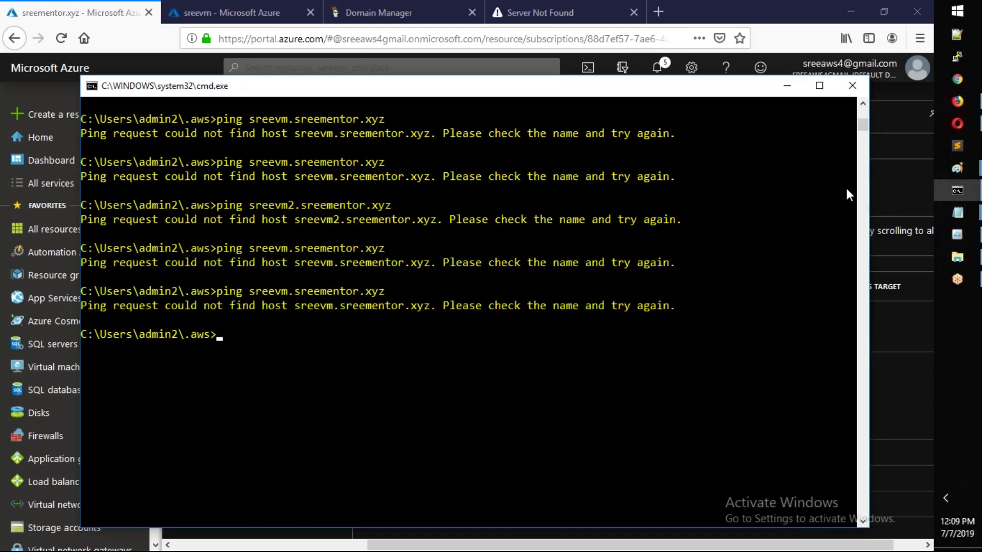
- Flush the local DNS cache with ipconfig /flushdns and clear the console
key(Up)
key(Return)
- Ping sreevm.sreementor.xyz and sreevm2.sreementor.xyz again; neither host resolves
key(Up)
key(Up)
key(Return)
text(clear)
key(Return)
key(Up)
key(Up)
key(Up)
key(Return)
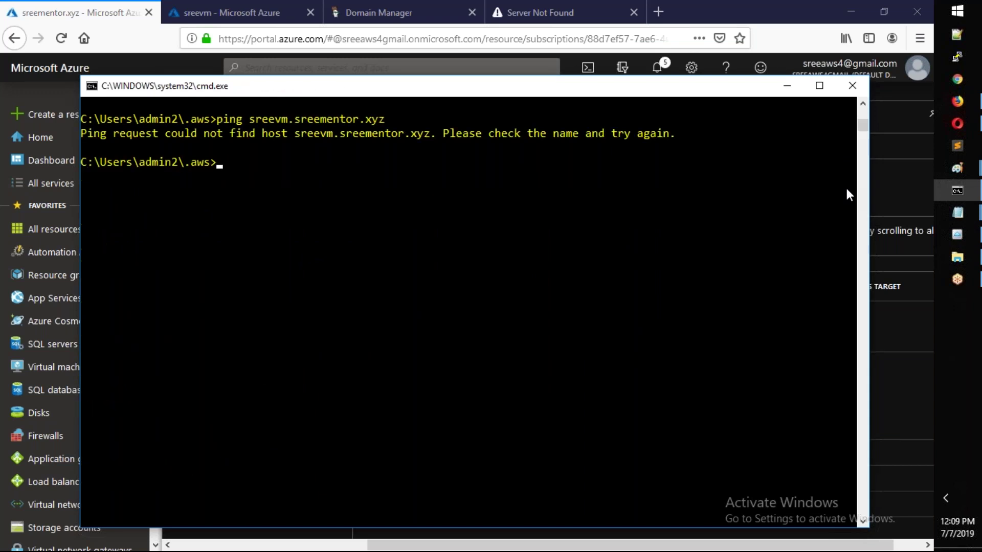
text(ping sreevm2.sr)
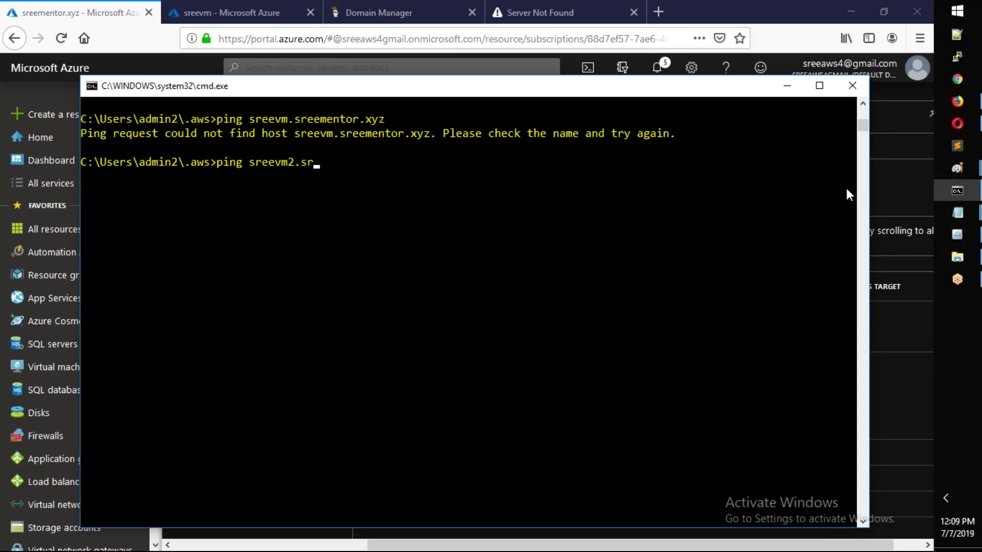
text(eementor.xyz)
key(Return)
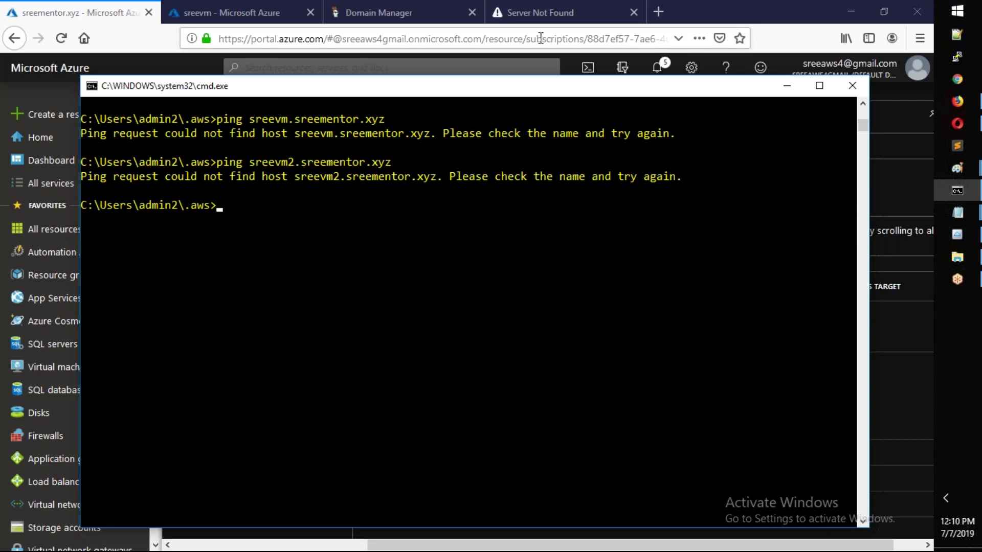
click(419, 4)
- Reload GoDaddy Domain Manager and highlight the Records notice about nameservers
click(419, 4)
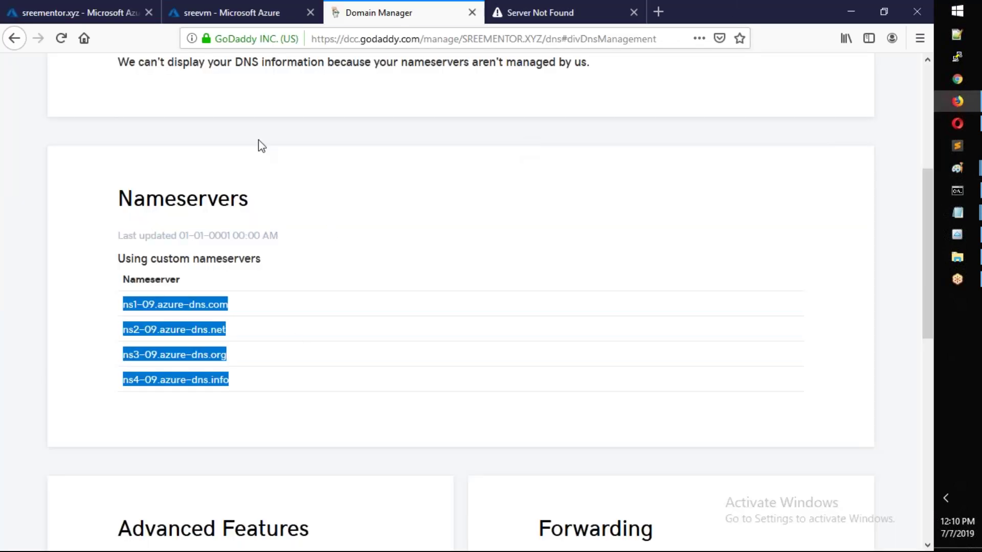
click(59, 44)
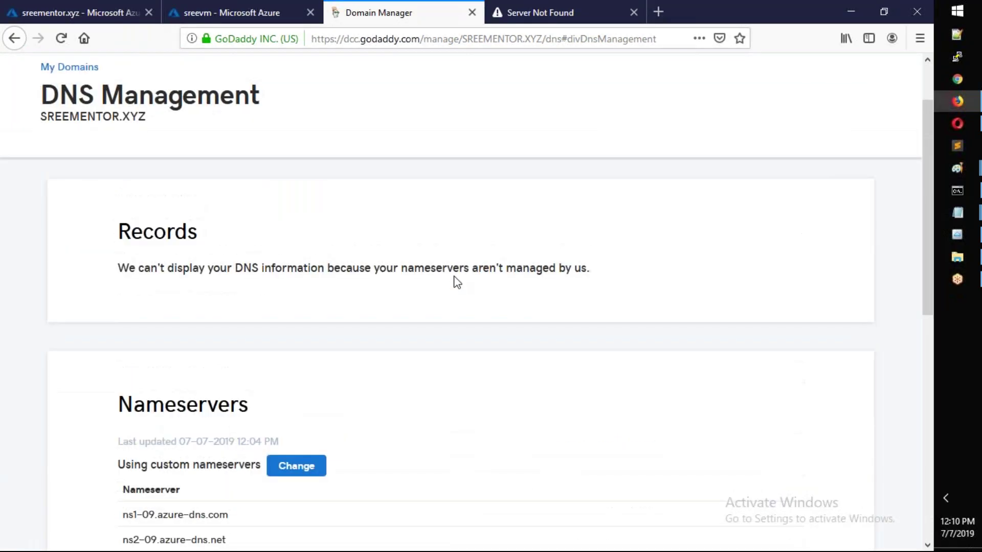
drag(129, 268, 580, 271)
click(550, 294)
drag(339, 276, 165, 274)
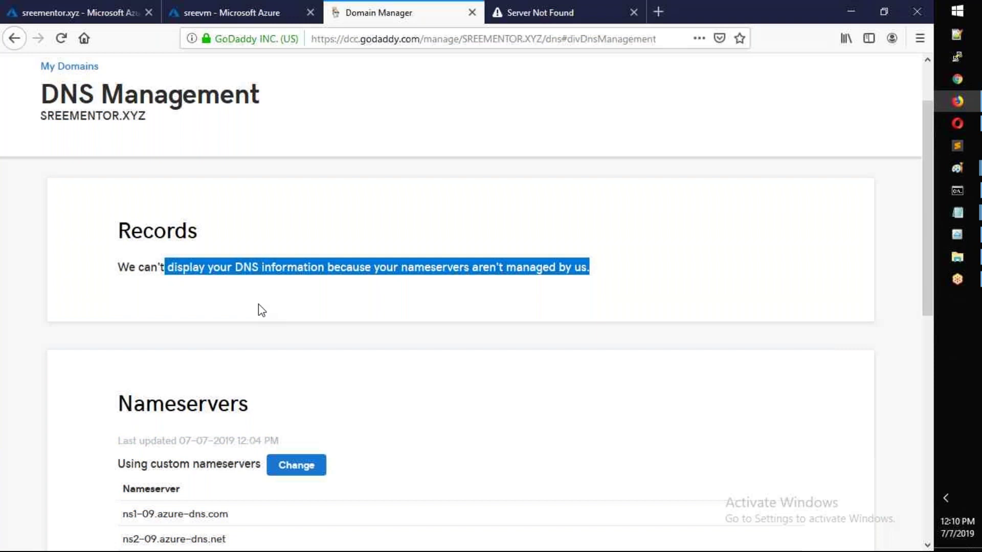
- Highlight the four Azure nameservers for sreementor.xyz, then return to the sreevm VM overview
scroll(259, 304, down, 1)
scroll(259, 304, down, 6)
scroll(259, 304, up, 3)
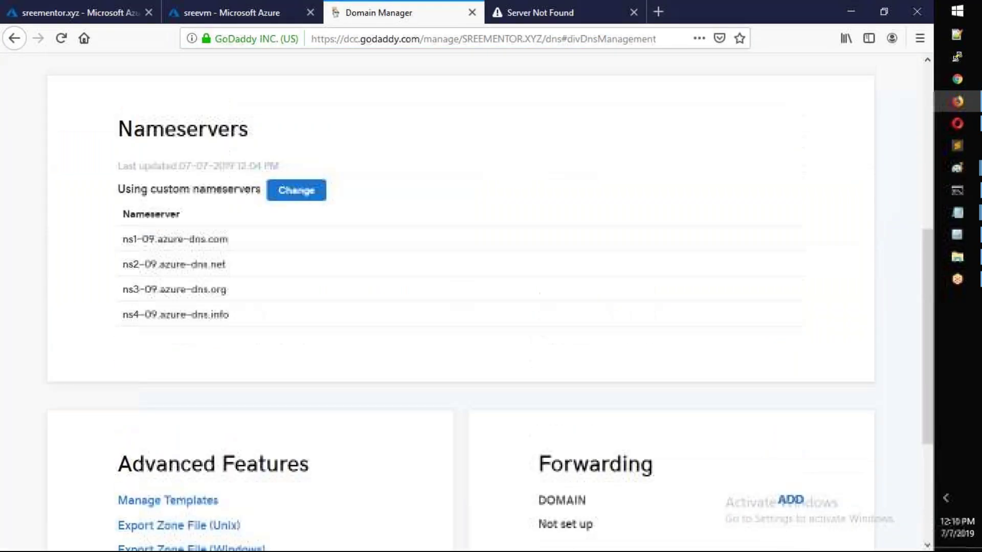
scroll(270, 305, up, 3)
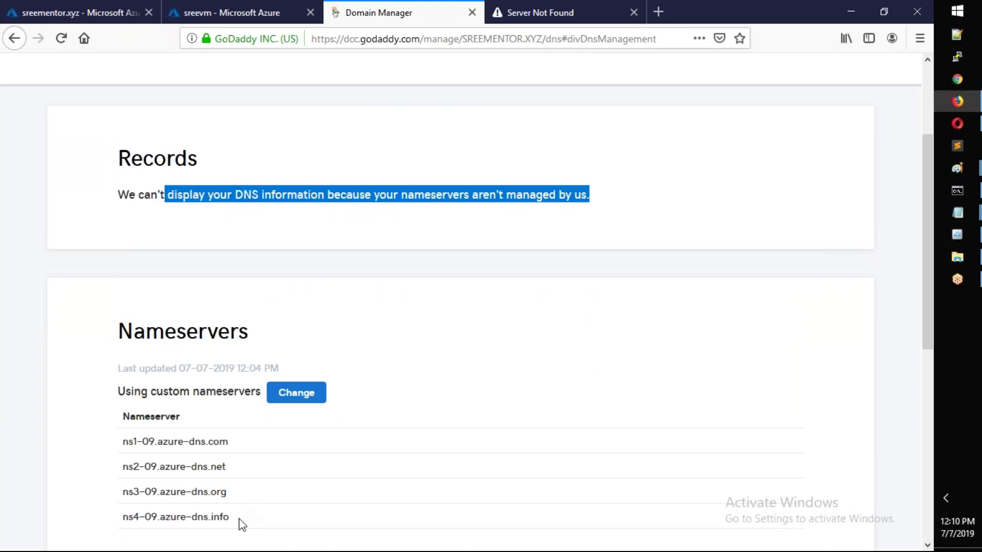
drag(239, 518, 124, 443)
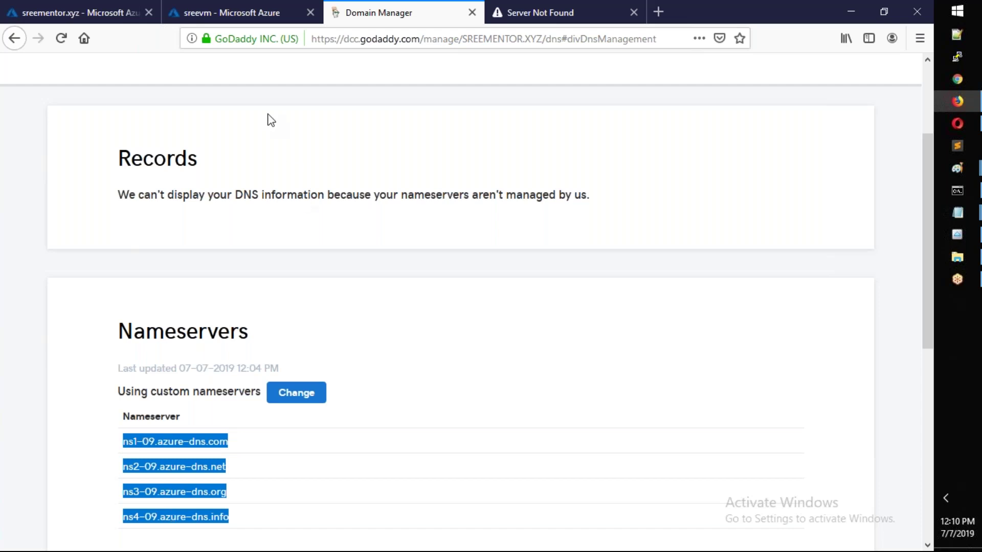
click(265, 13)
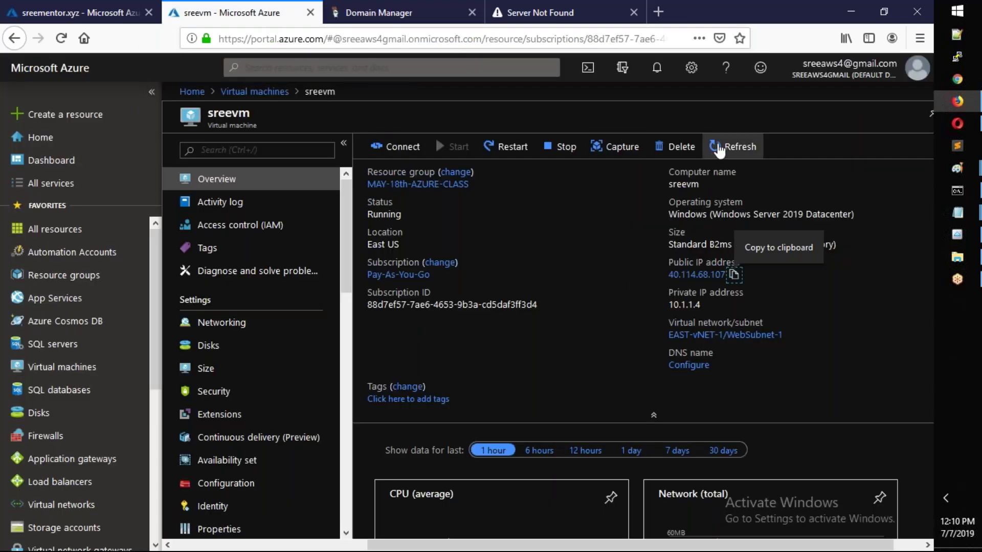
- Refresh the sreevm overview and show the sreementor.xyz record sets with the sreevm A record 40.114.68.107
click(724, 146)
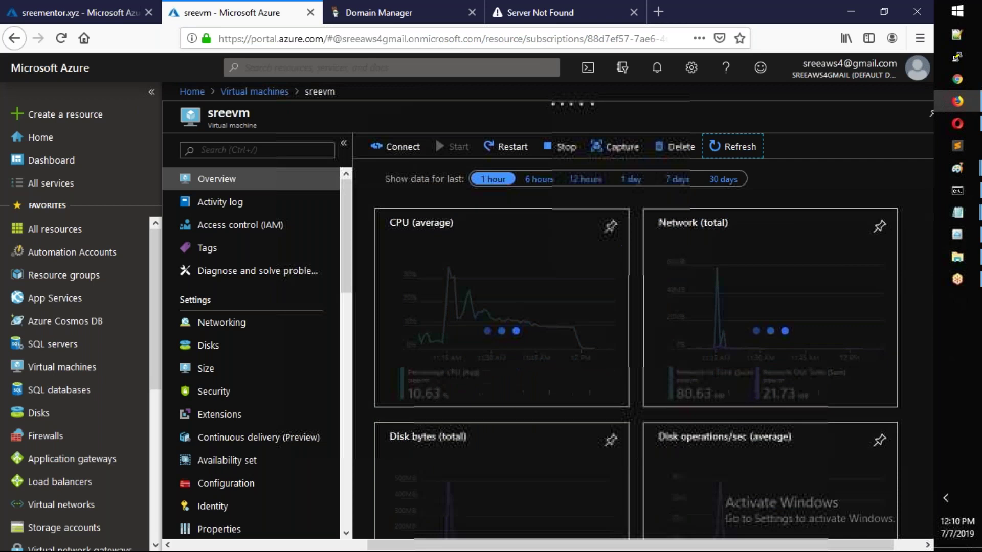
click(121, 18)
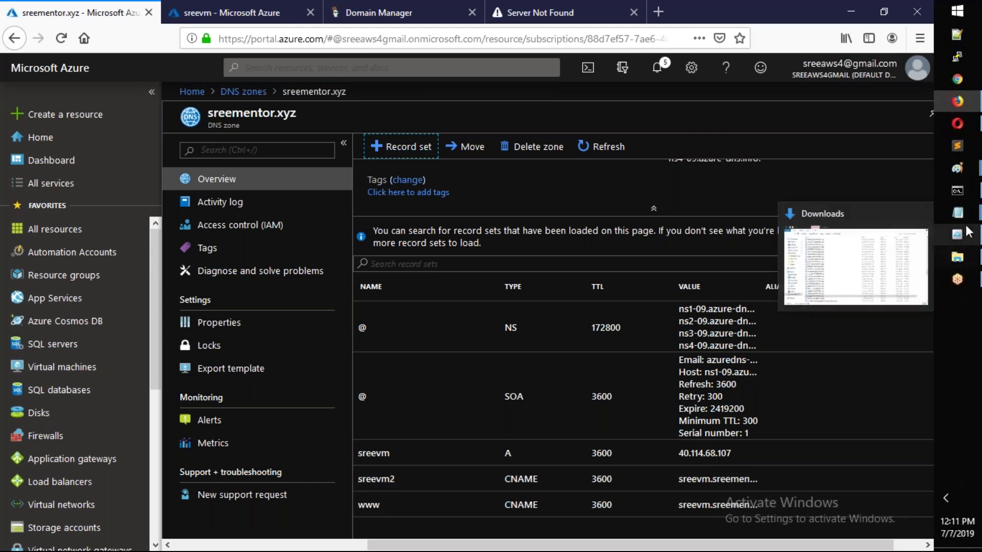
mouse_move(962, 195)
click(785, 193)
- Ping sreevm2 and then sreevm.sreementor.xyz; both resolve to 40.114.68.107 but time out
key(Up)
key(Return)
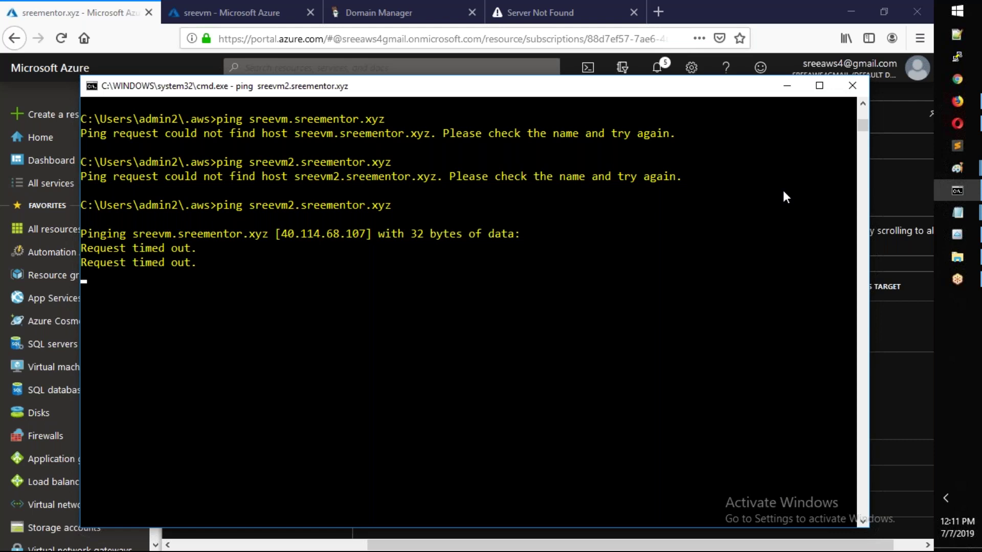
key(ctrl+c)
key(Up)
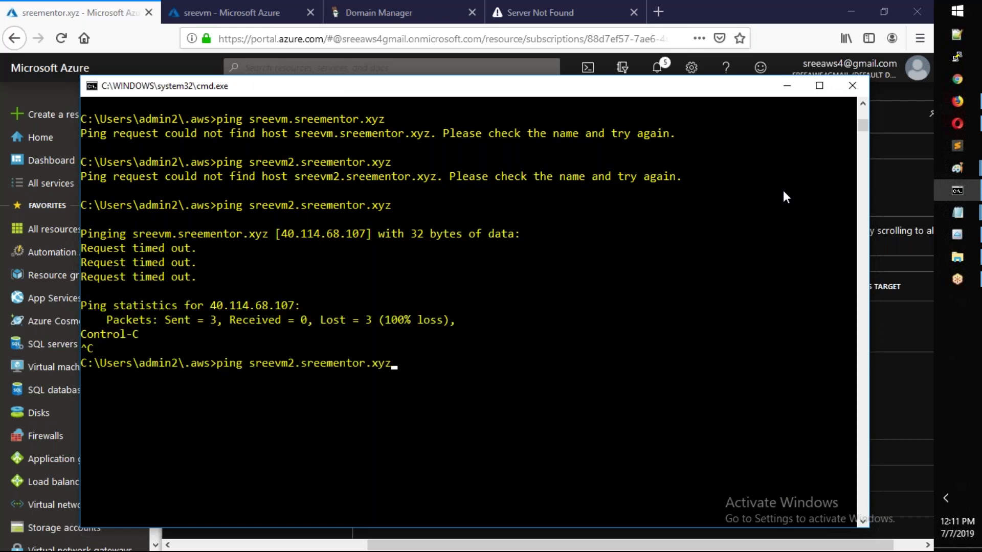
key(Left)
key(Left)
key(BackSpace)
key(Return)
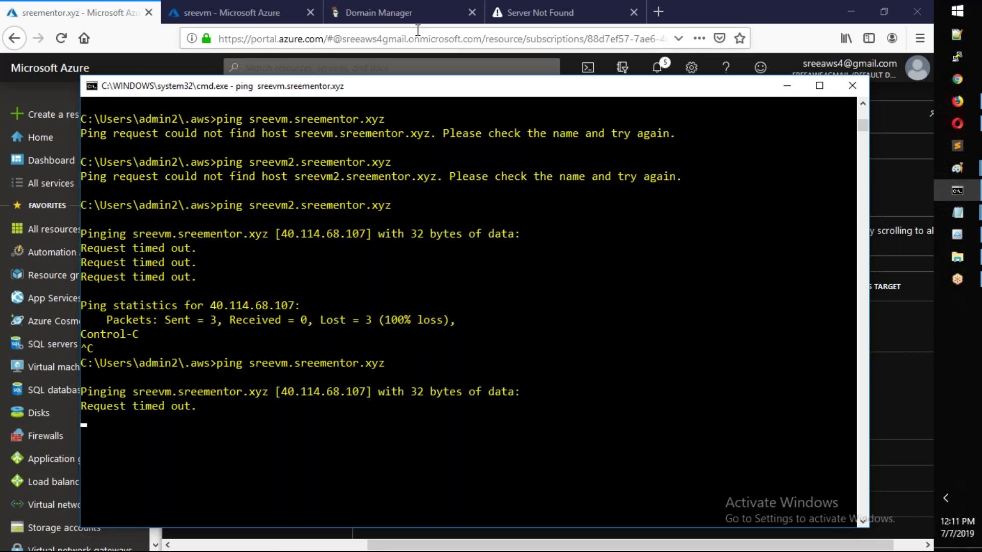
- Copy the VM IP 40.114.68.107 from the ping output and launch Remote Desktop with mstsc
key(alt+Tab)
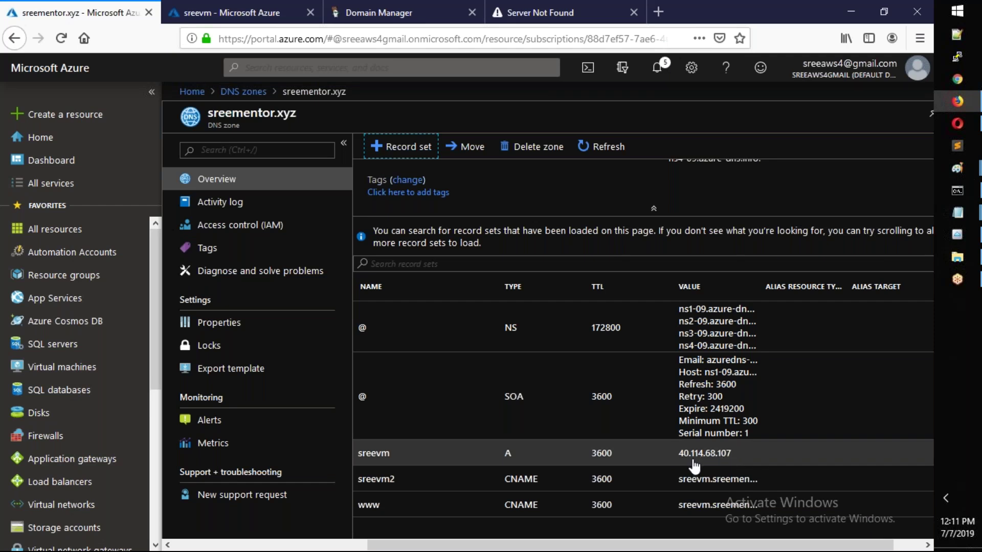
key(alt+Tab)
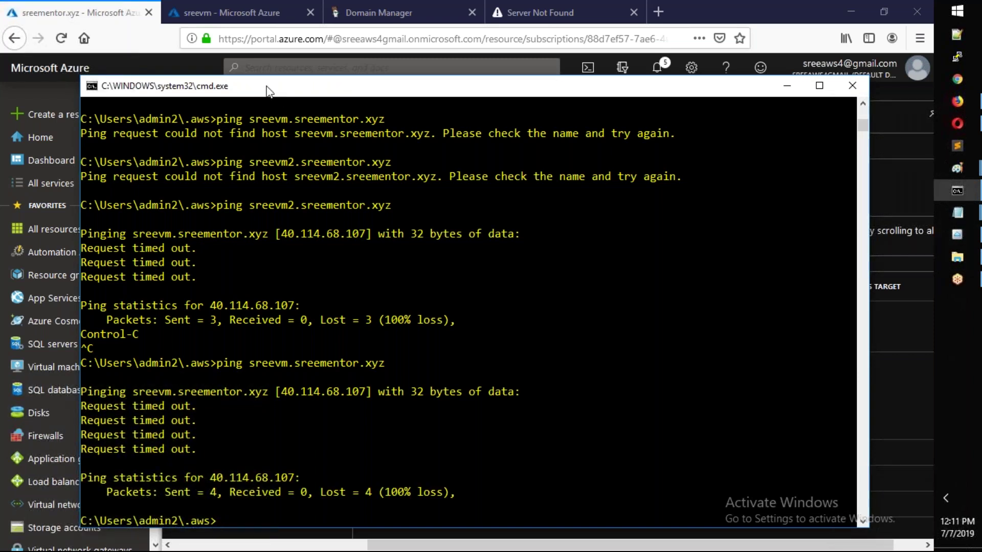
drag(283, 394, 360, 398)
key(ctrl+c)
key(super+r)
text(mstsc)
key(Return)
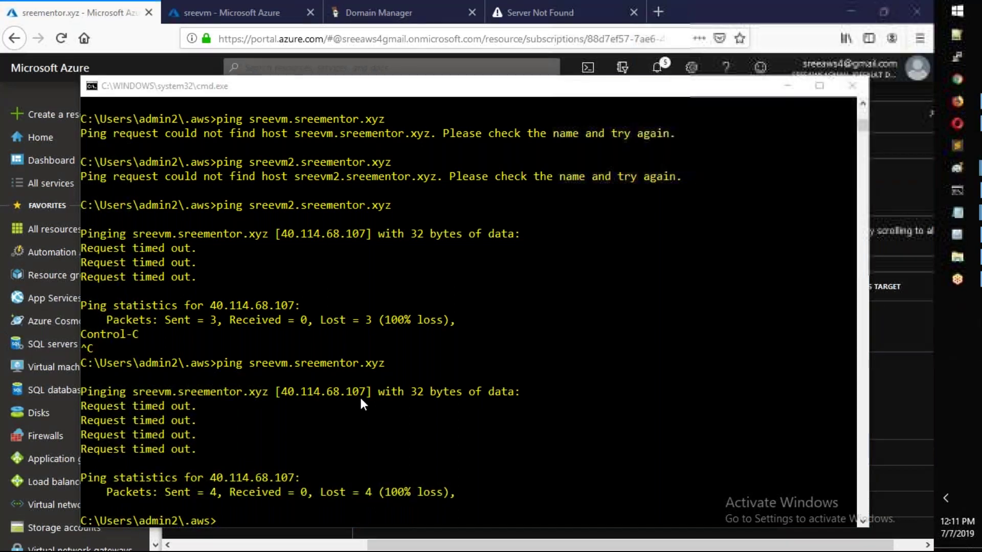
- Connect by Remote Desktop to 40.114.68.107 with the VM password, accepting the certificate
key(ctrl+v)
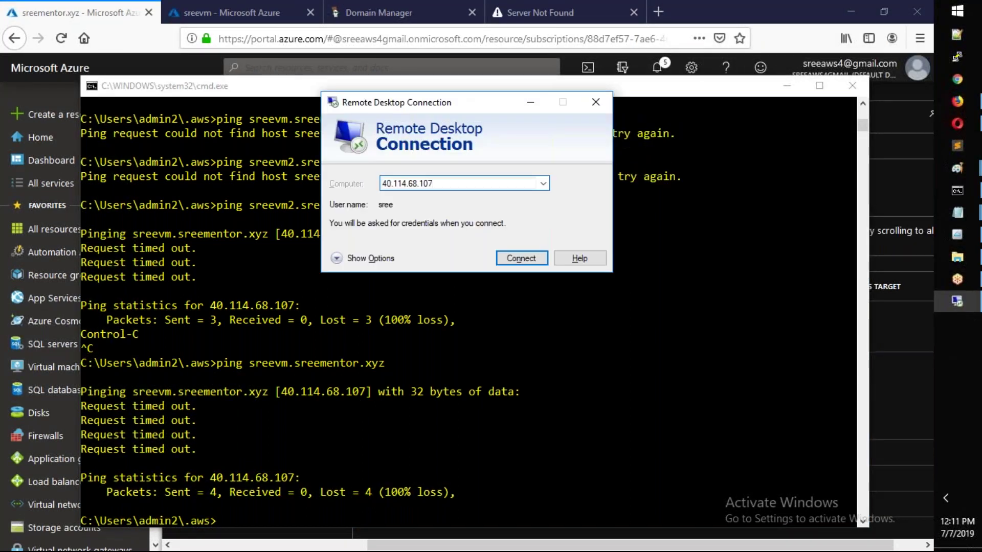
key(Return)
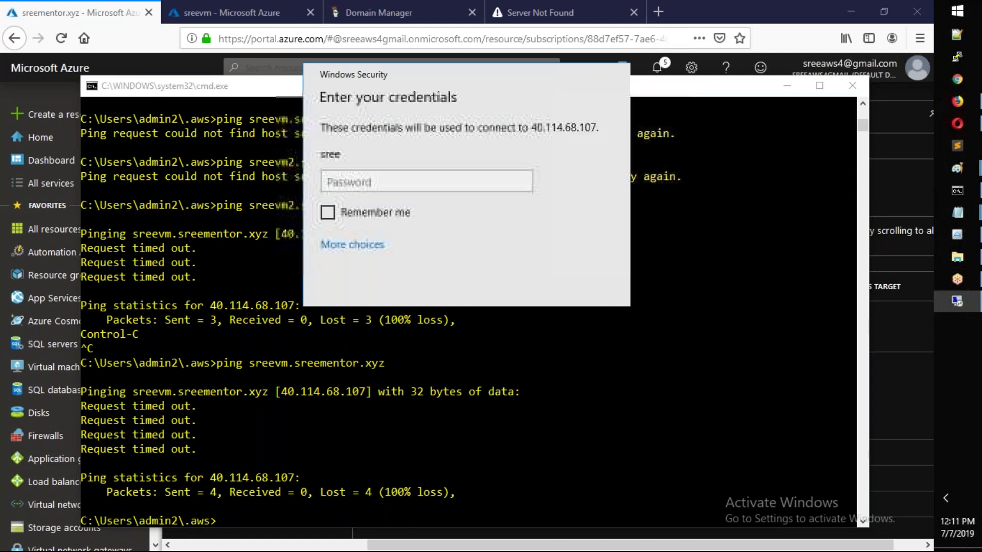
text(******)
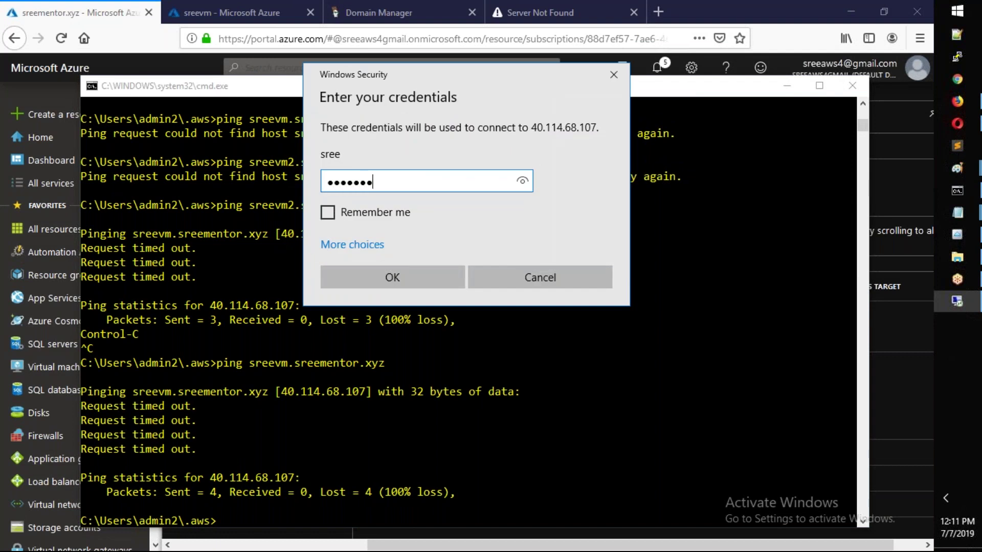
key(BackSpace)
key(BackSpace)
key(BackSpace)
key(BackSpace)
key(BackSpace)
key(BackSpace)
text(************)
key(Return)
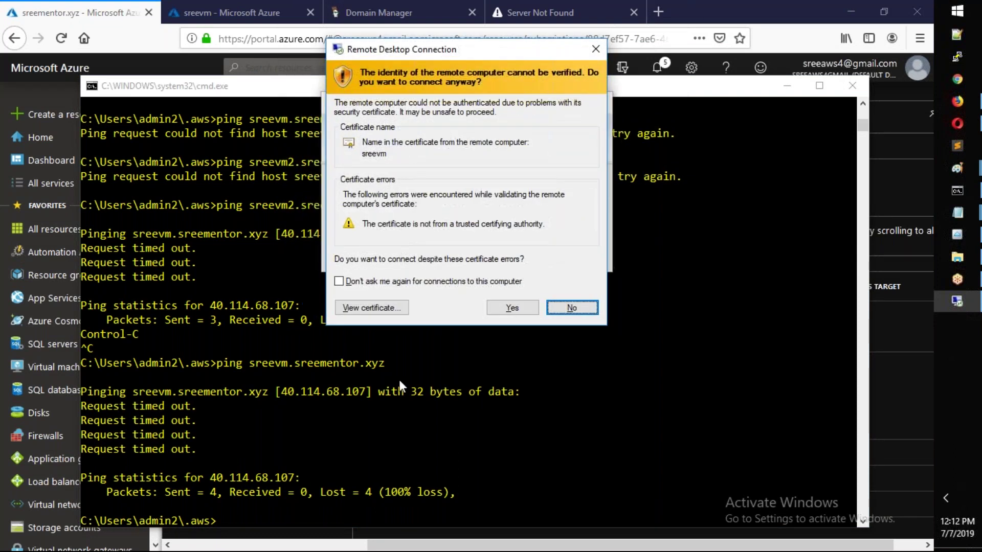
click(504, 309)
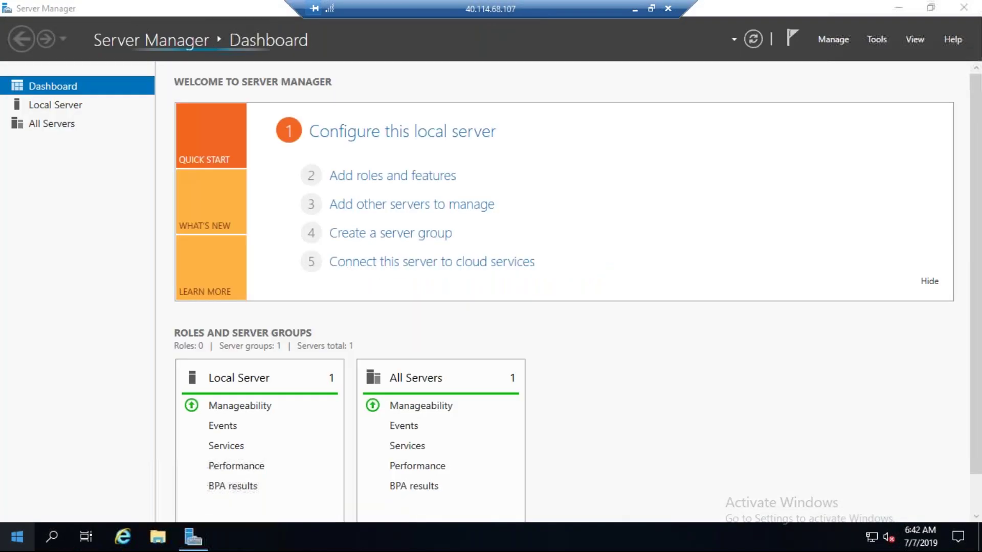
- Open the server's firewall settings by running firewall.cpl
key(super+x)
key(Up)
key(Up)
key(Return)
text(firewal.c)
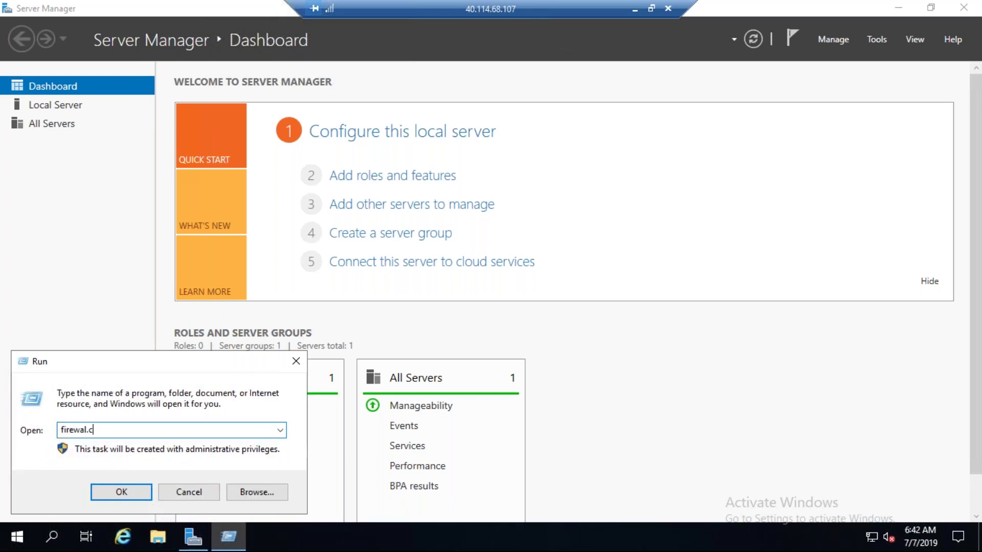
key(BackSpace)
key(BackSpace)
text(l.cpl)
key(Return)
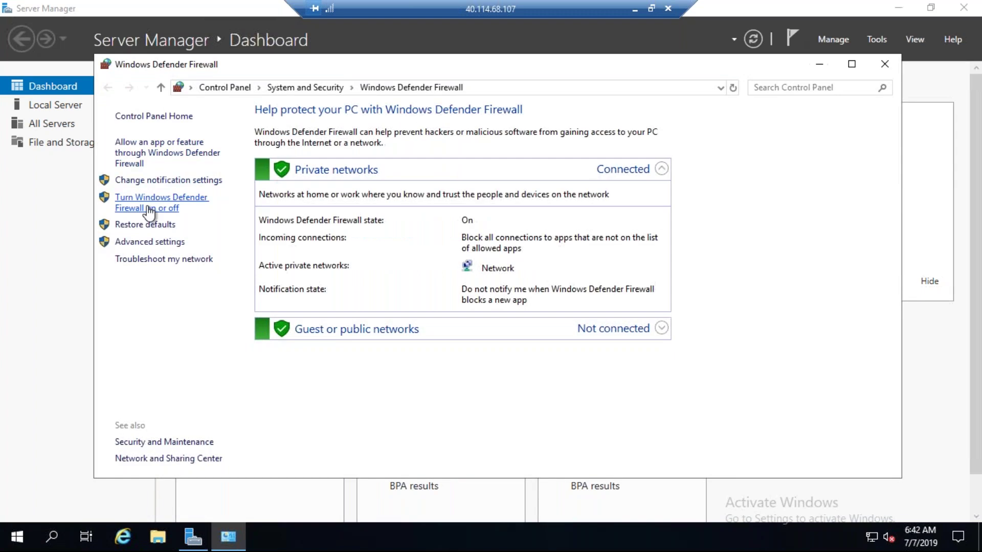
- Turn off Windows Defender Firewall for private and public networks and close Server Manager
click(154, 202)
click(332, 220)
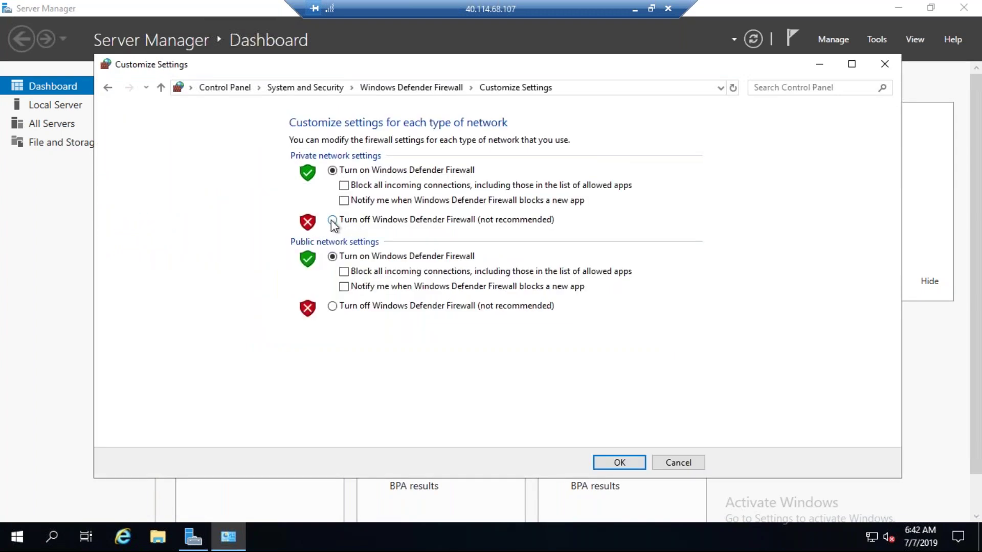
click(332, 305)
click(620, 463)
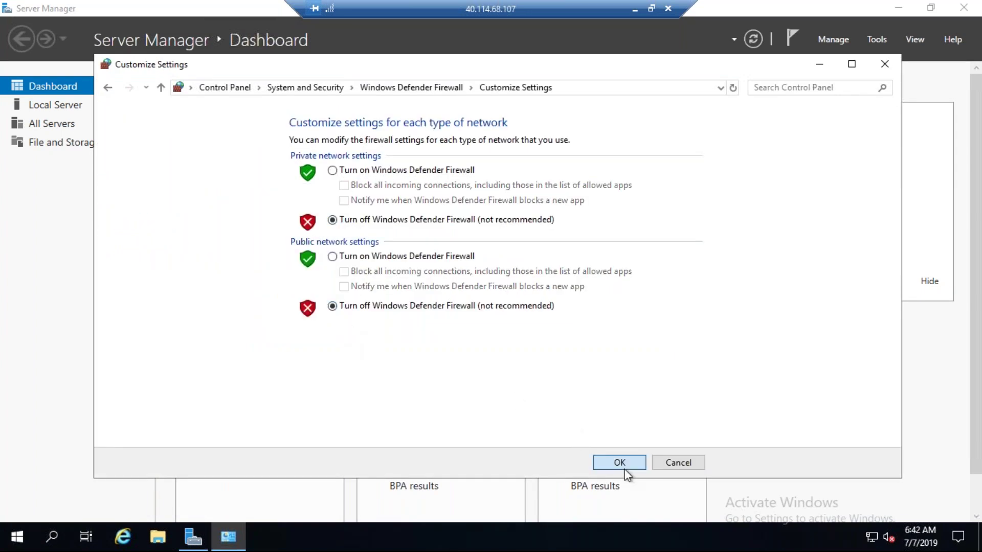
click(884, 64)
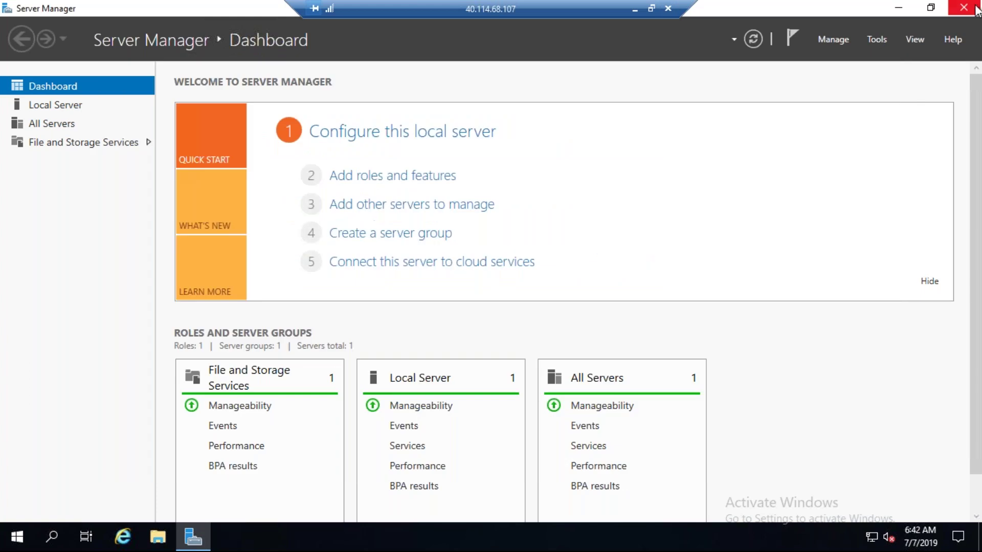
click(974, 11)
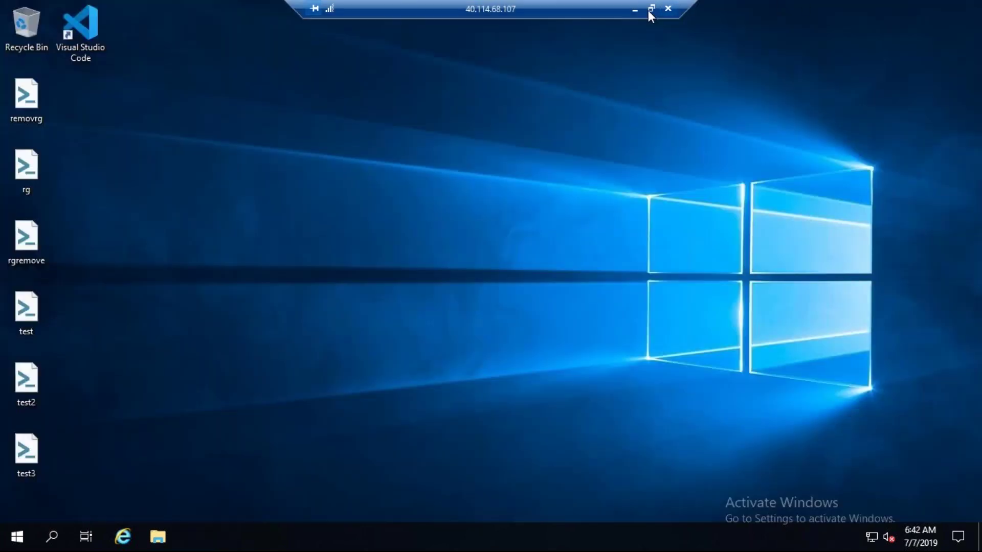
- Minimize the remote session and ping sreevm.sreementor.xyz again
click(629, 15)
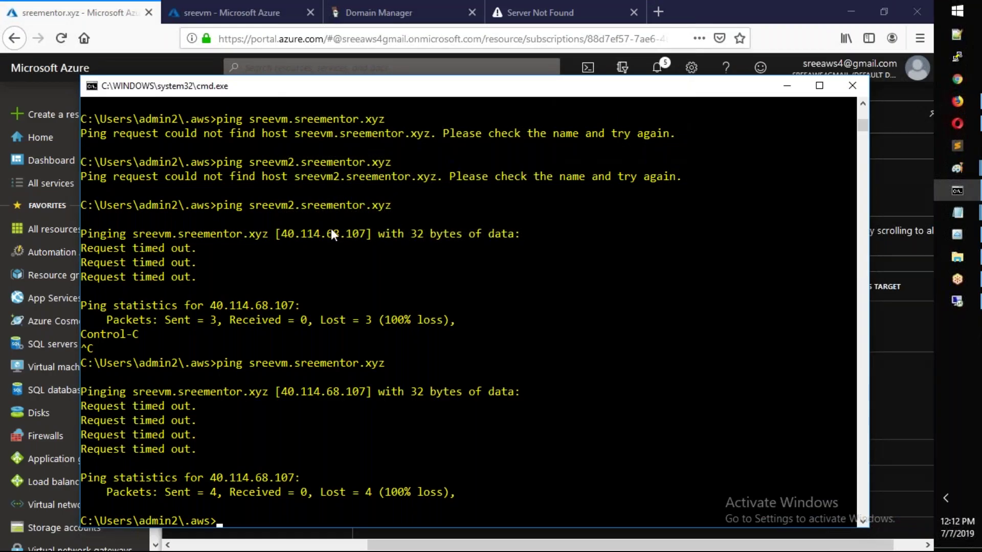
key(Return)
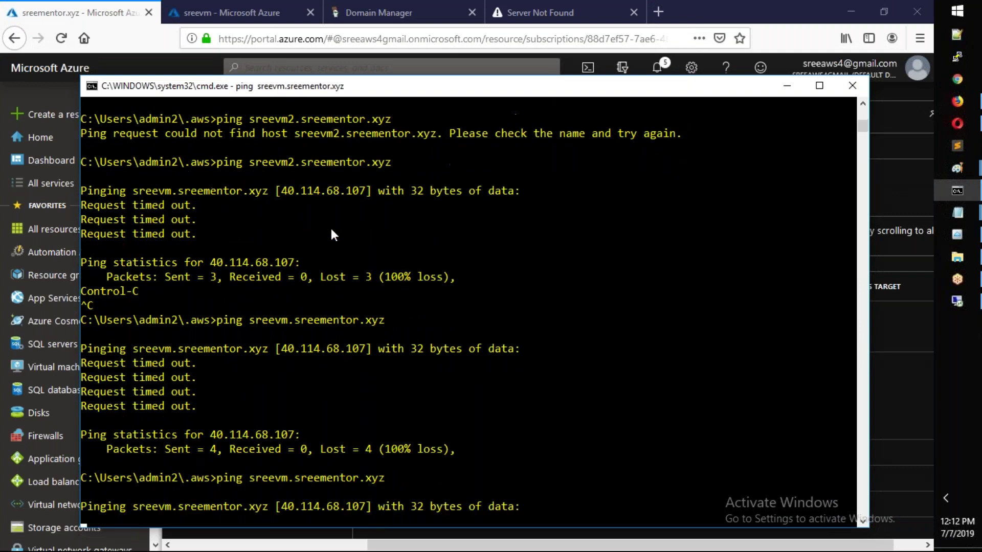
click(125, 13)
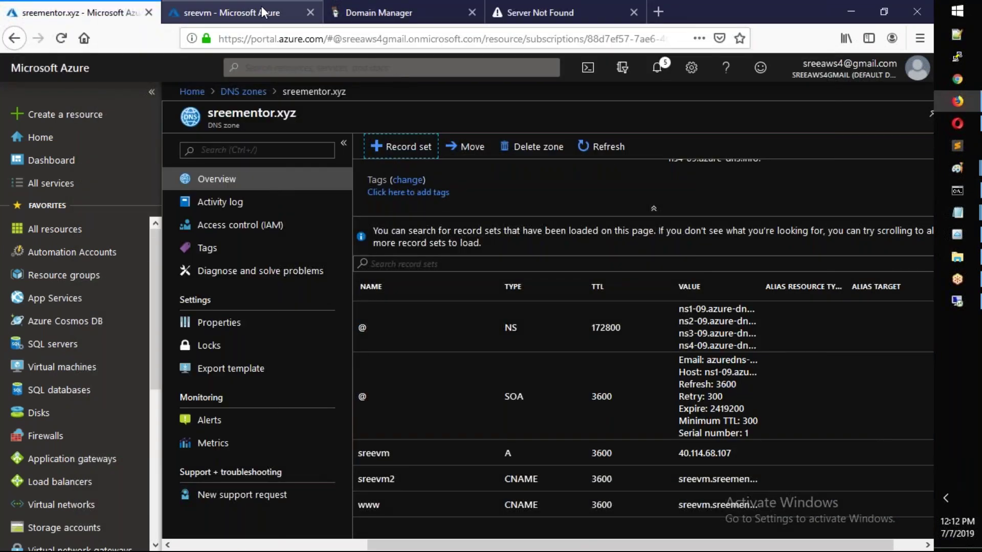
- Add inbound rule Alow_All on sreevm's networking with destination port * instead of 8080
click(262, 6)
click(230, 323)
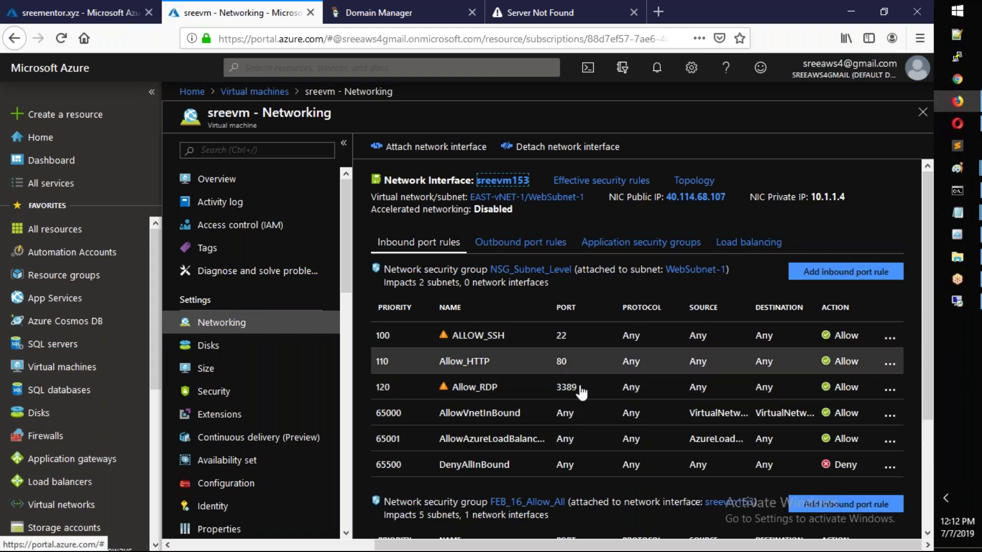
click(877, 279)
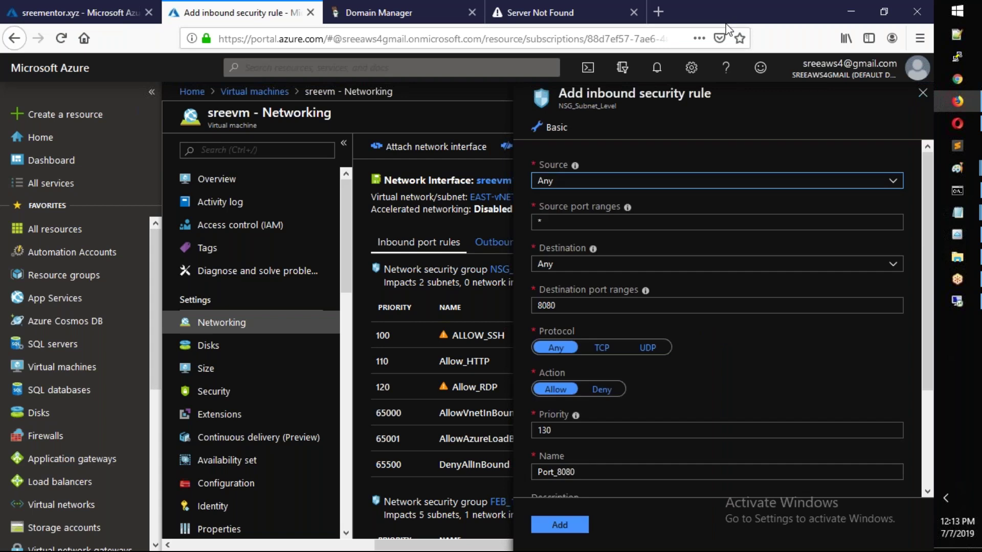
double_click(596, 304)
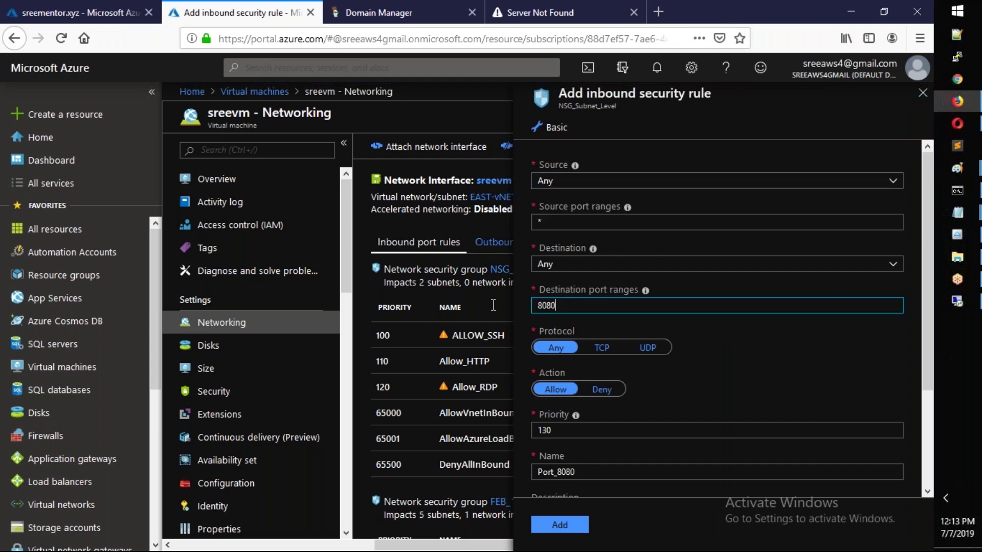
text(*)
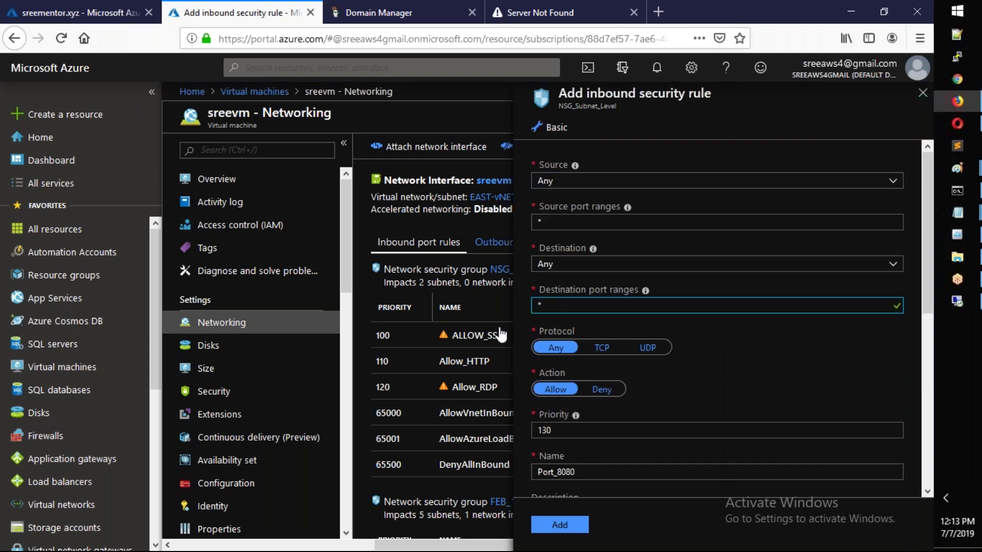
drag(586, 474, 525, 475)
text(A)
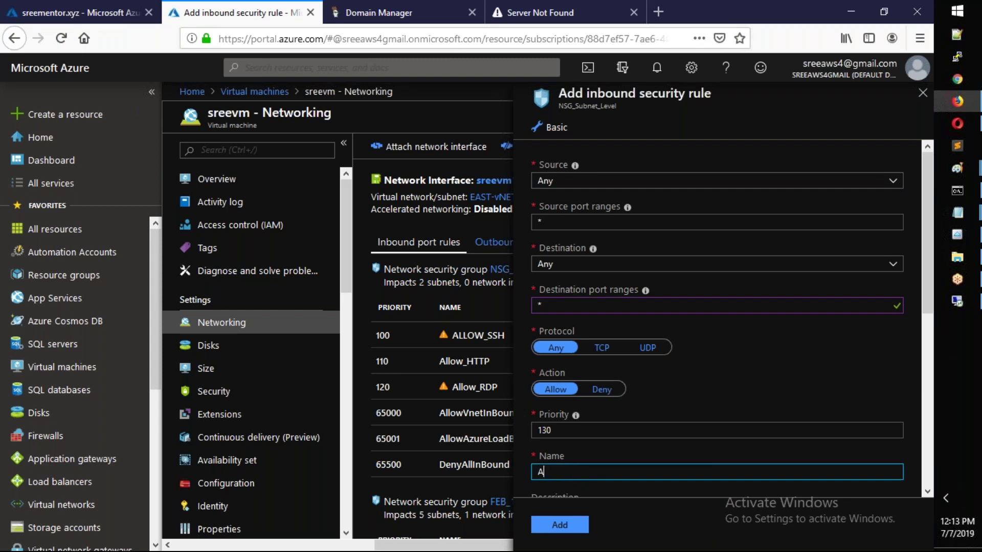
text(low_All)
scroll(602, 382, down, 3)
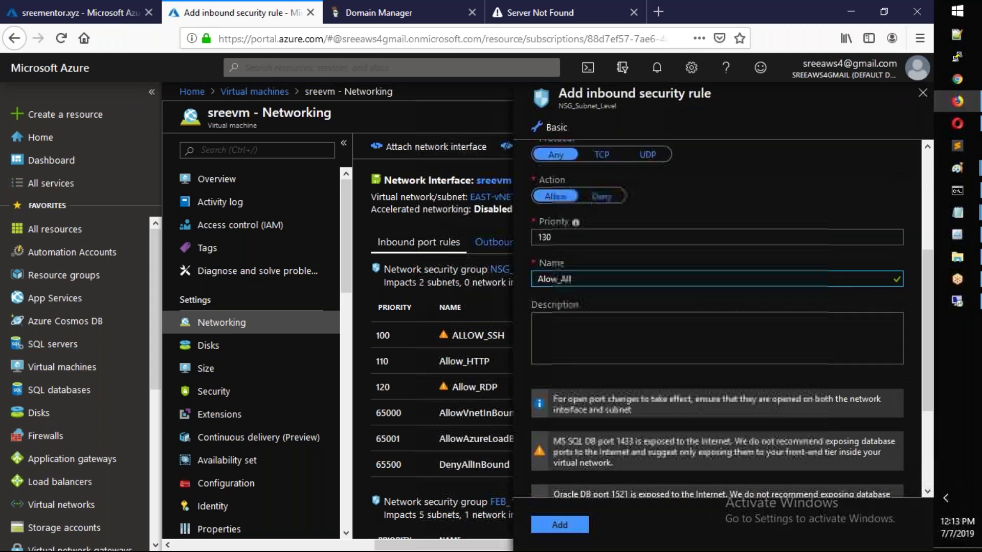
scroll(603, 464, up, 3)
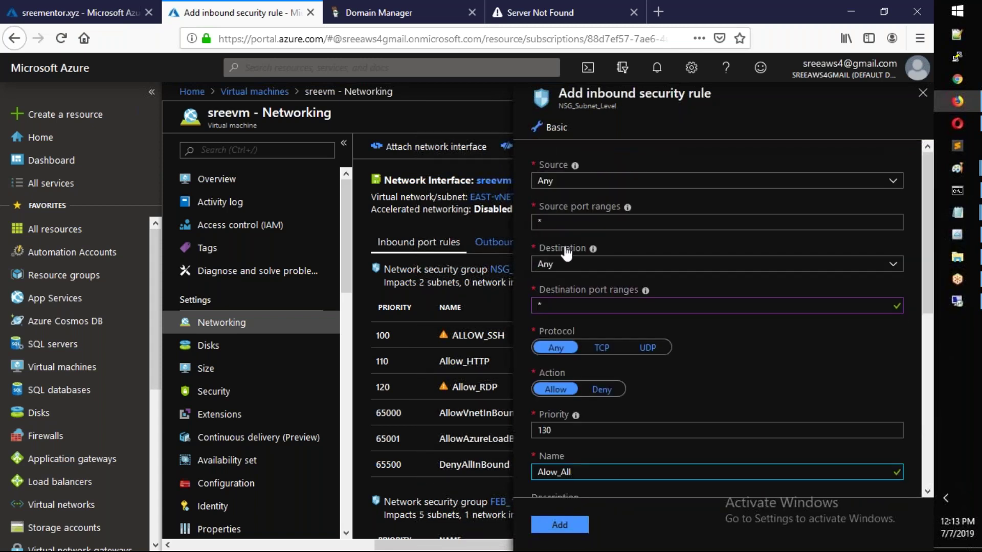
click(561, 524)
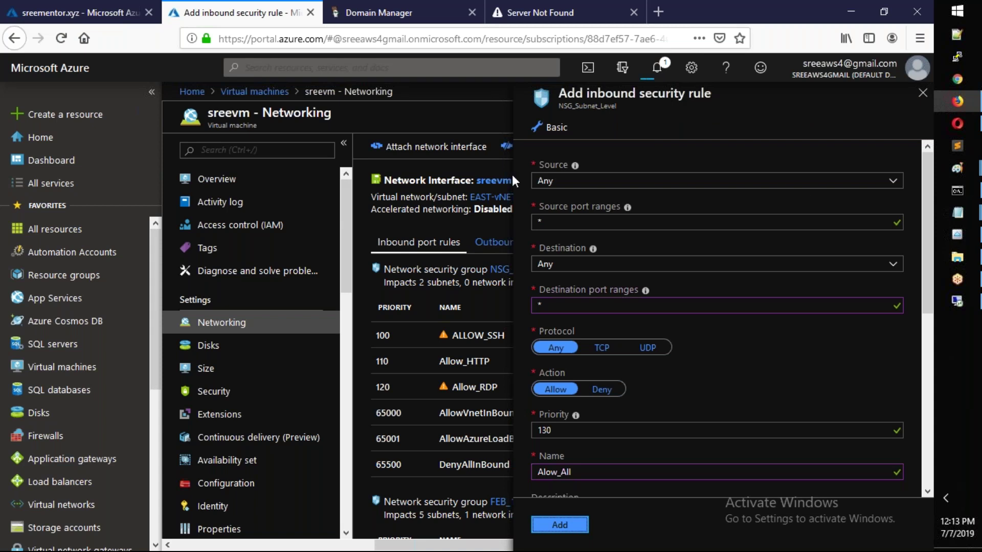
click(87, 13)
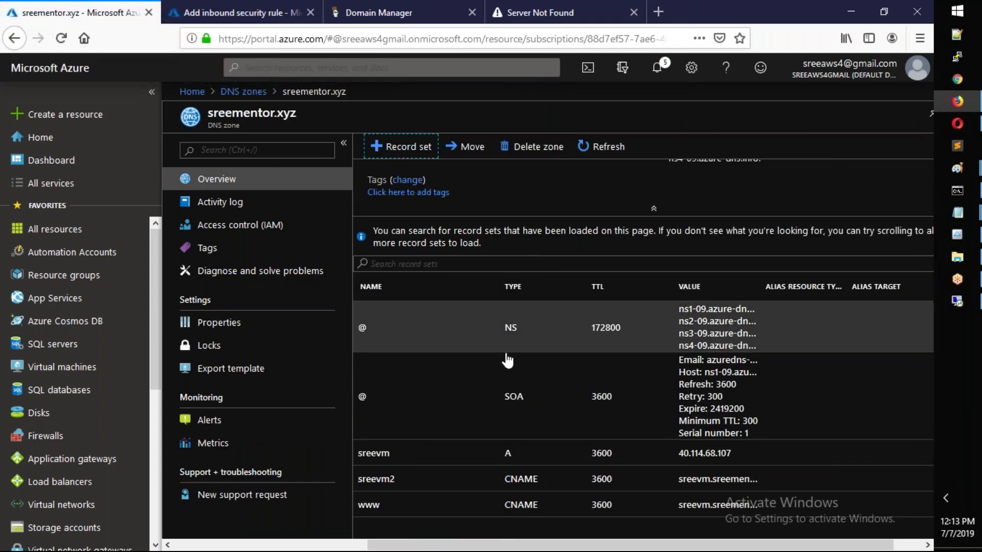
- Clear the console and ping sreevm and sreevm2.sreementor.xyz; both resolve to 40.114.68.107 but time out
mouse_move(959, 192)
click(879, 203)
text(cls)
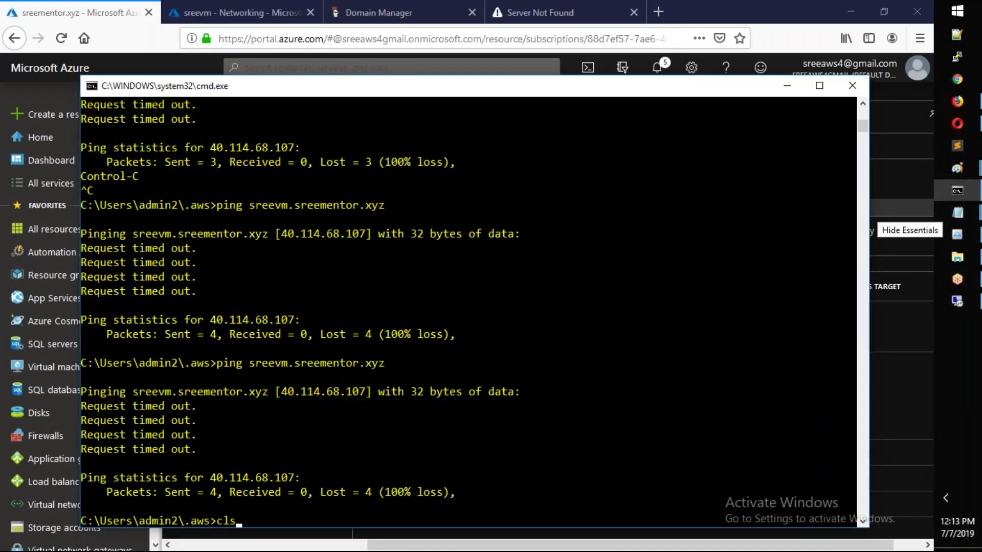
key(Return)
key(Up)
key(Up)
key(Return)
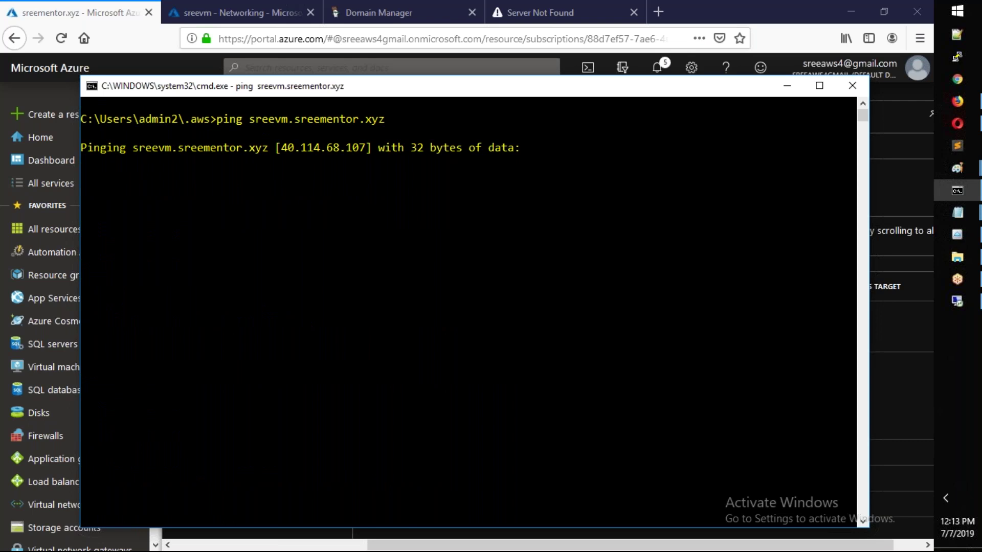
key(ctrl+c)
key(Up)
key(Left)
key(Left)
key(Left)
key(Left)
key(Left)
key(Left)
key(Left)
key(Left)
key(Left)
key(Left)
key(Left)
key(Left)
key(Left)
key(Left)
key(Left)
text(2)
key(Return)
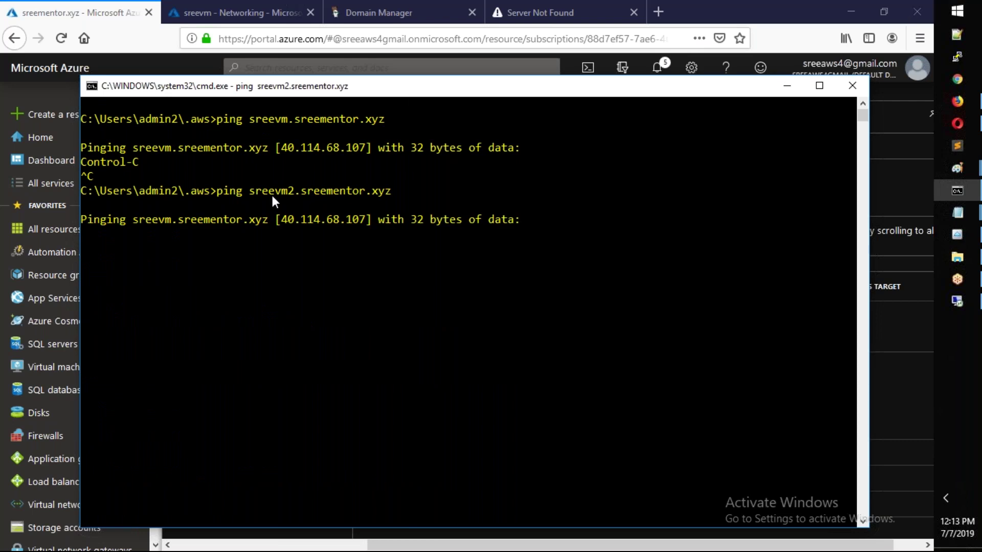
click(958, 101)
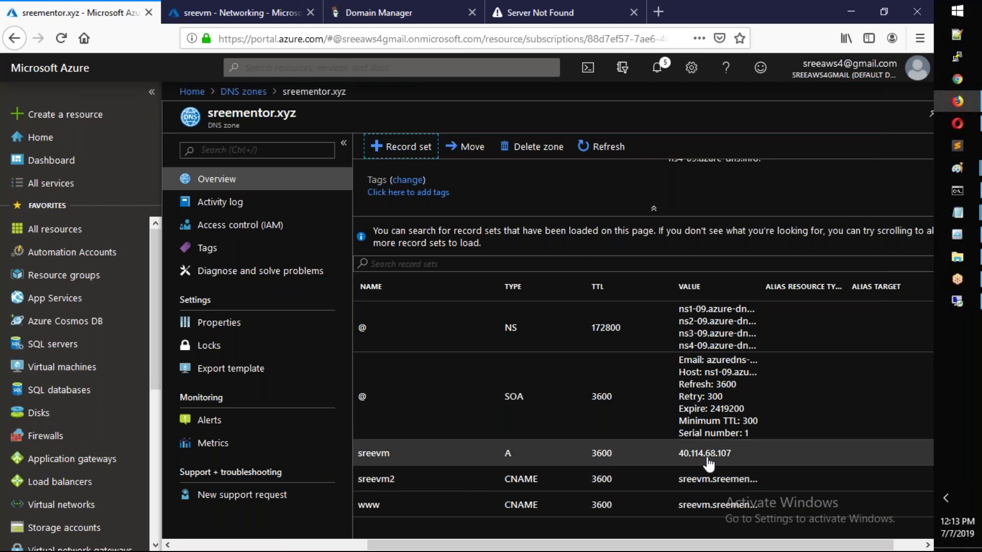
key(alt+Tab)
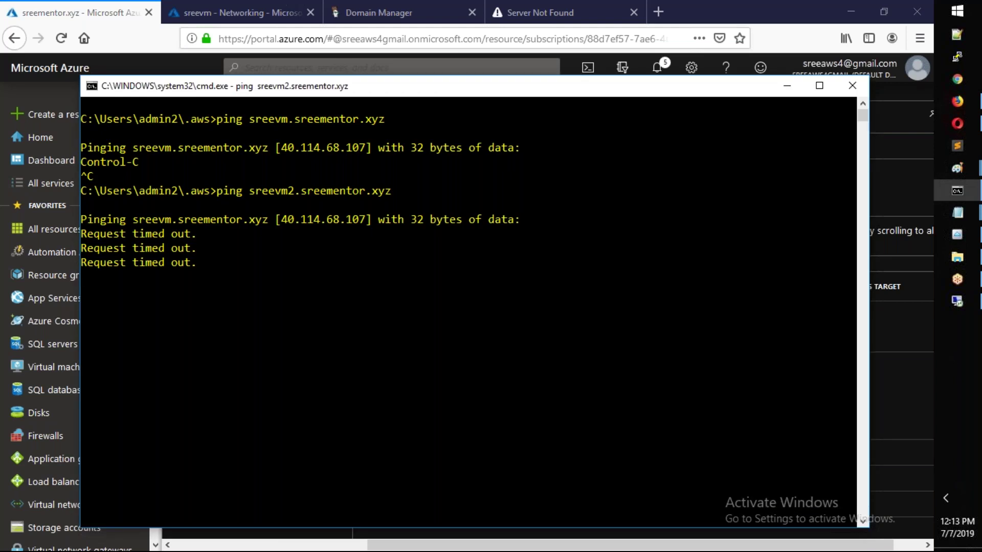
key(alt+Tab)
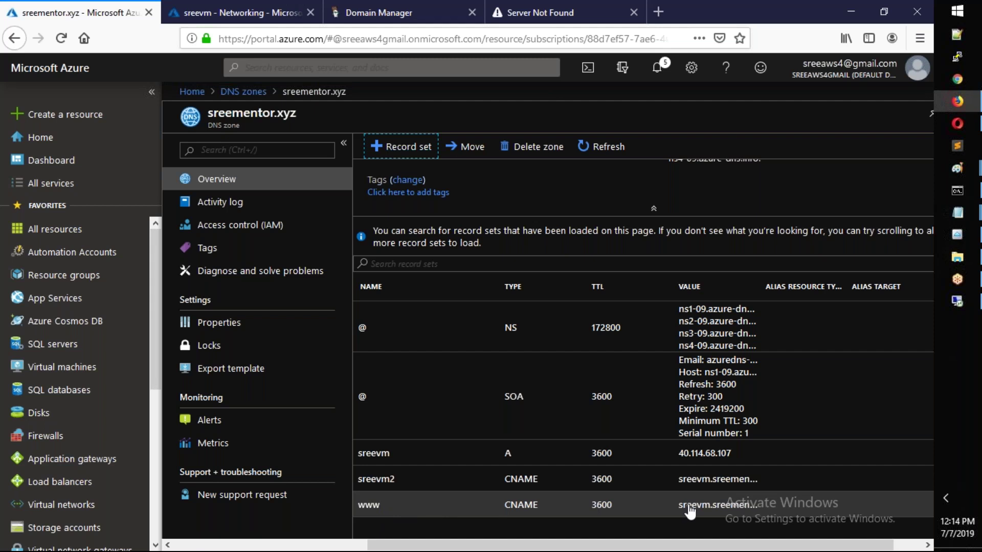
key(alt+Tab)
key(Up)
key(Left)
key(Left)
key(Left)
key(Left)
key(Left)
key(Left)
key(Left)
key(Left)
key(Left)
key(Left)
key(Left)
key(Left)
key(Left)
key(Left)
key(Left)
key(Left)
key(Left)
key(Right)
key(Right)
key(BackSpace)
key(BackSpace)
key(BackSpace)
key(BackSpace)
key(BackSpace)
key(BackSpace)
key(BackSpace)
text(www)
key(Return)
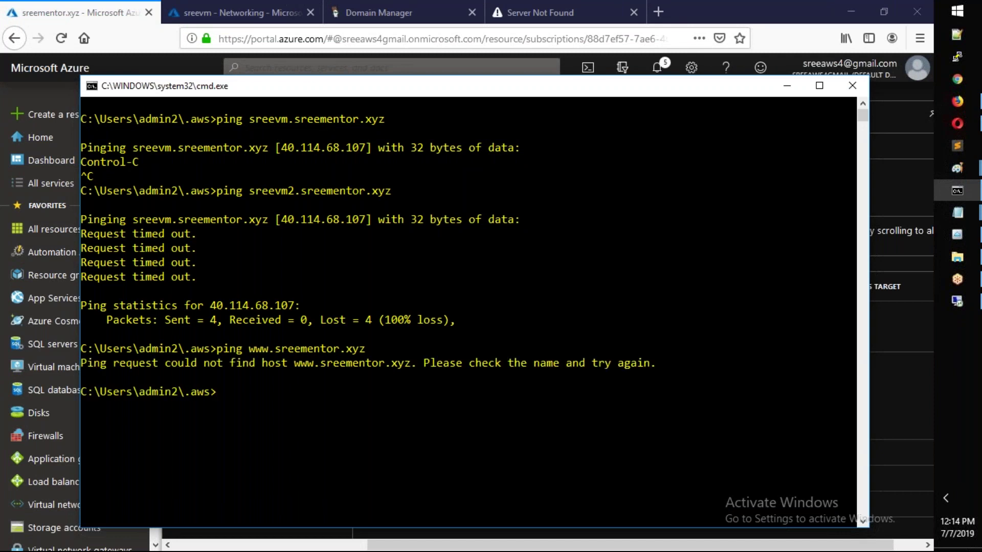
text(ipconfig /flushdns)
key(Return)
key(Up)
key(Return)
text(clear)
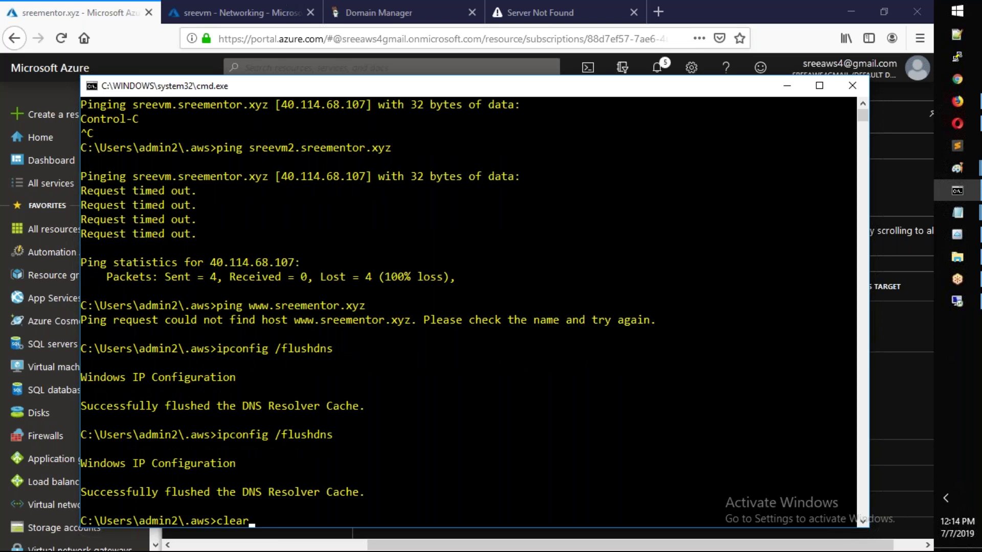
scroll(468, 312, down, 9)
key(Up)
key(Up)
key(Return)
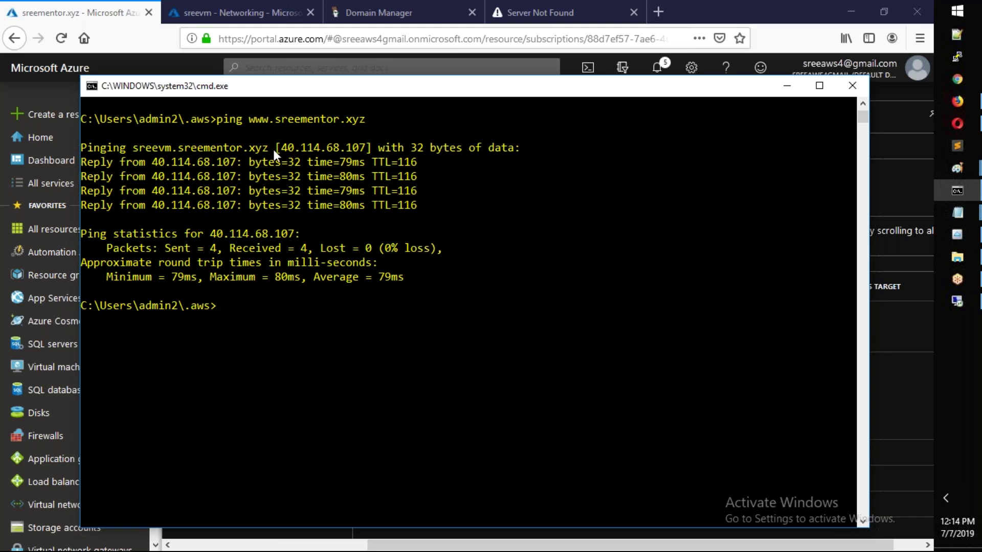
- Ping sreevm.sreementor.xyz and sreevm2.sreementor.xyz, both now replying from 40.114.68.107
key(Up)
key(Left)
key(Left)
key(Left)
key(Left)
key(Left)
key(Left)
key(Left)
key(Left)
key(Left)
key(Left)
key(Left)
key(Left)
key(Left)
key(Left)
key(Left)
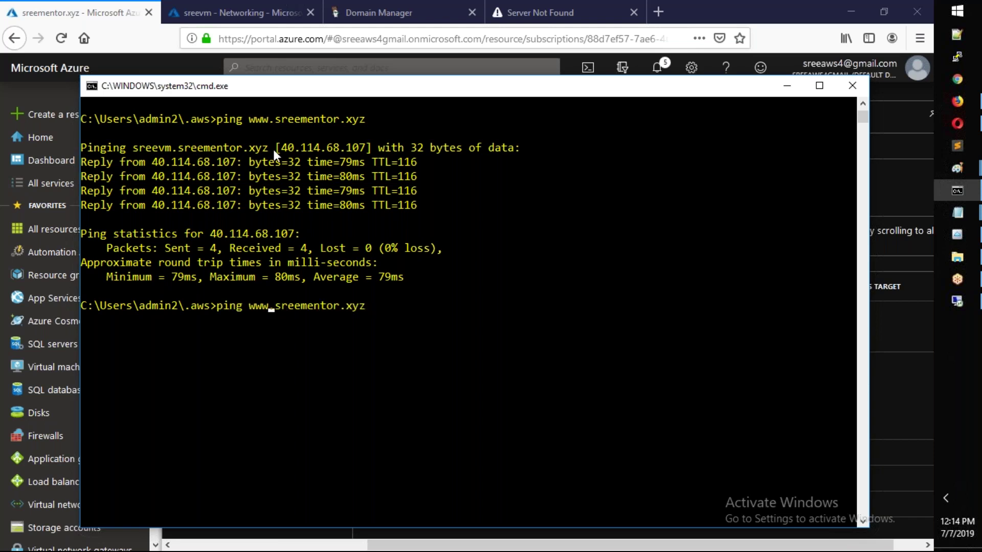
key(BackSpace)
key(BackSpace)
key(BackSpace)
text(sreevm)
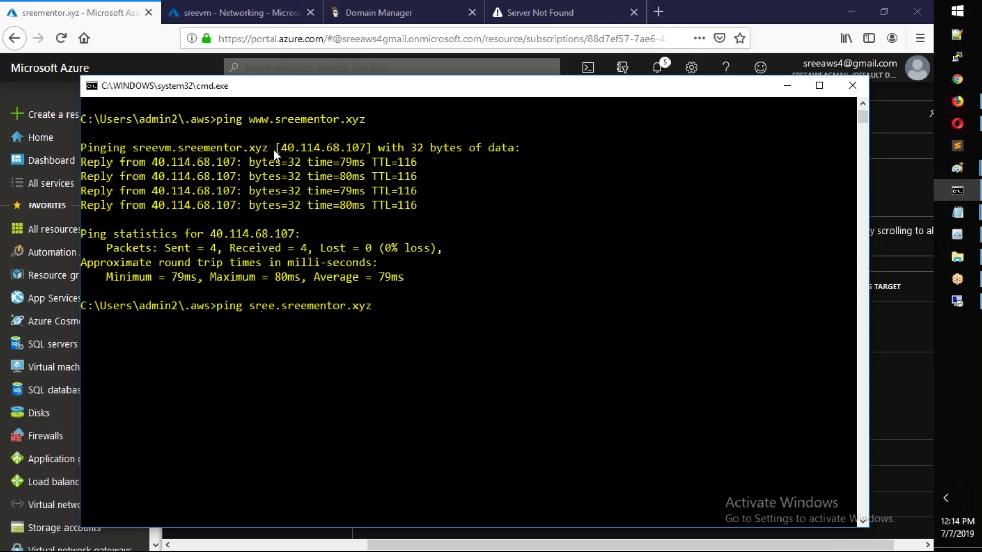
key(Return)
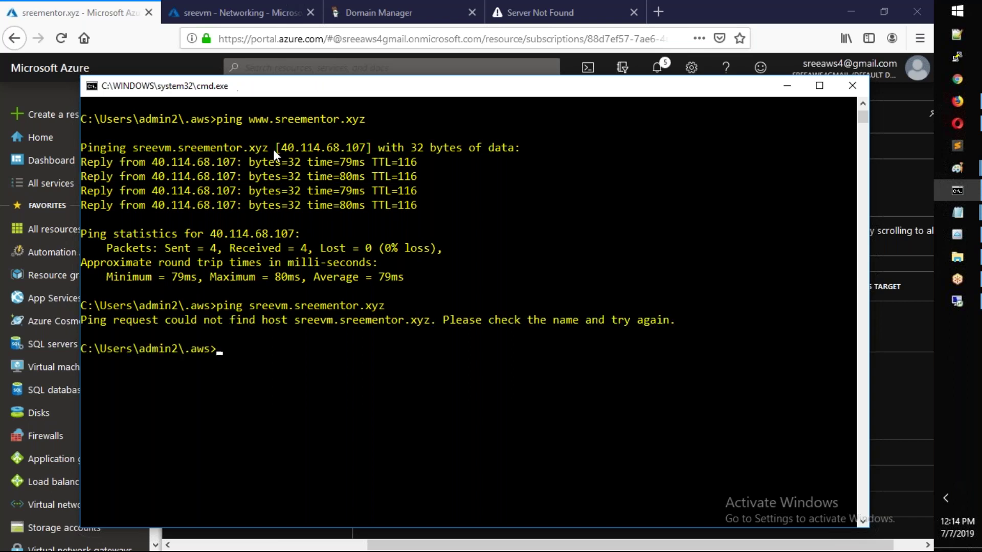
key(Return)
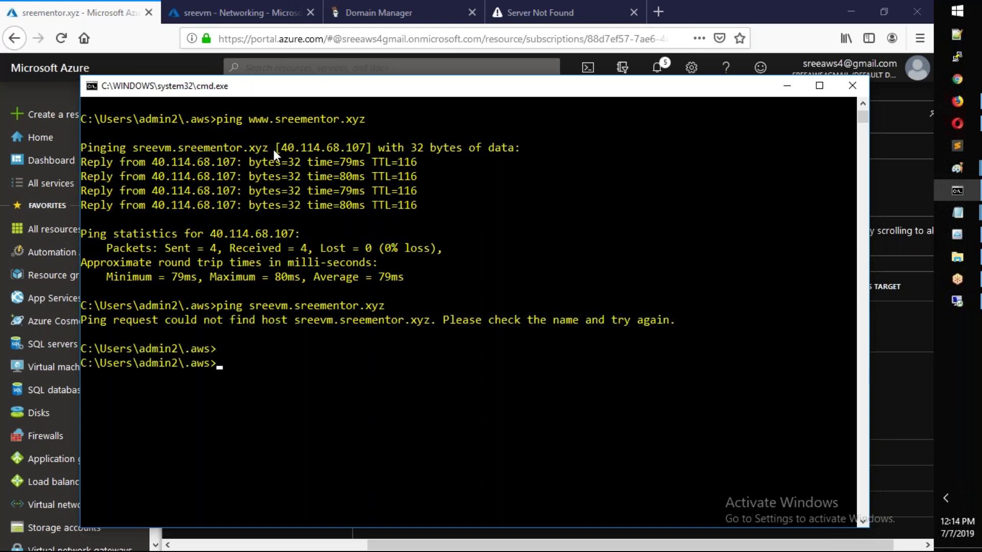
key(Up)
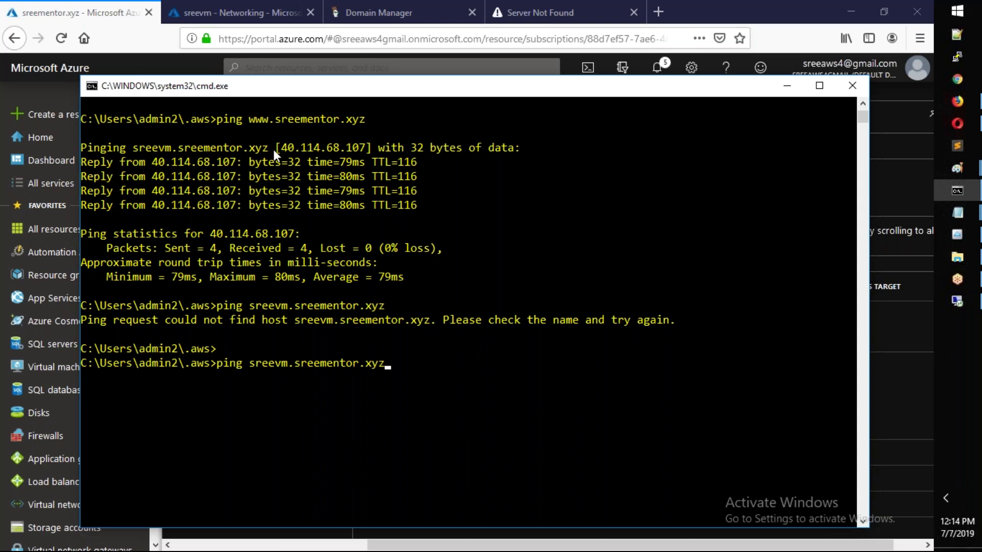
key(Return)
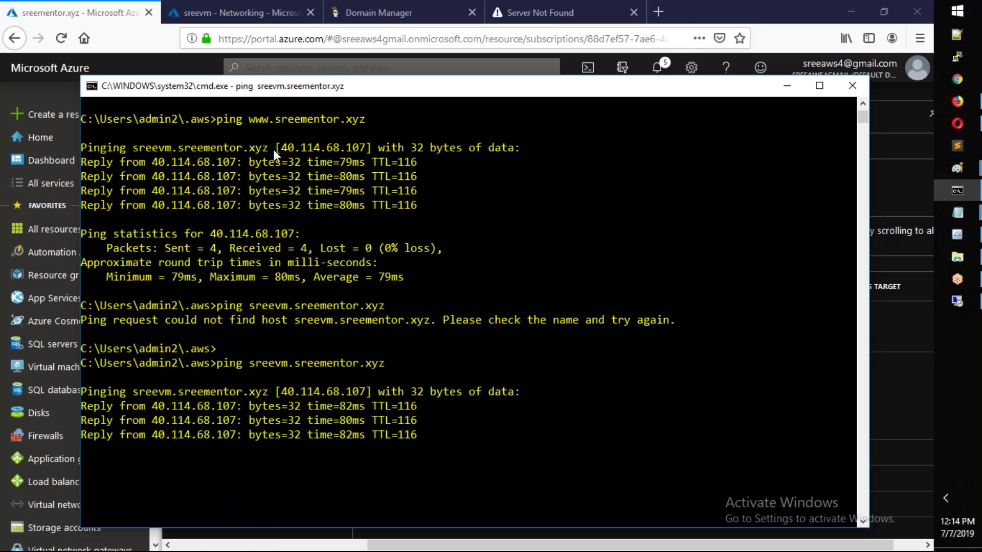
key(Up)
key(Left)
key(Left)
key(Left)
key(Left)
key(Left)
key(Left)
key(Left)
key(Left)
key(Left)
key(Left)
key(Left)
key(Left)
key(Left)
key(Left)
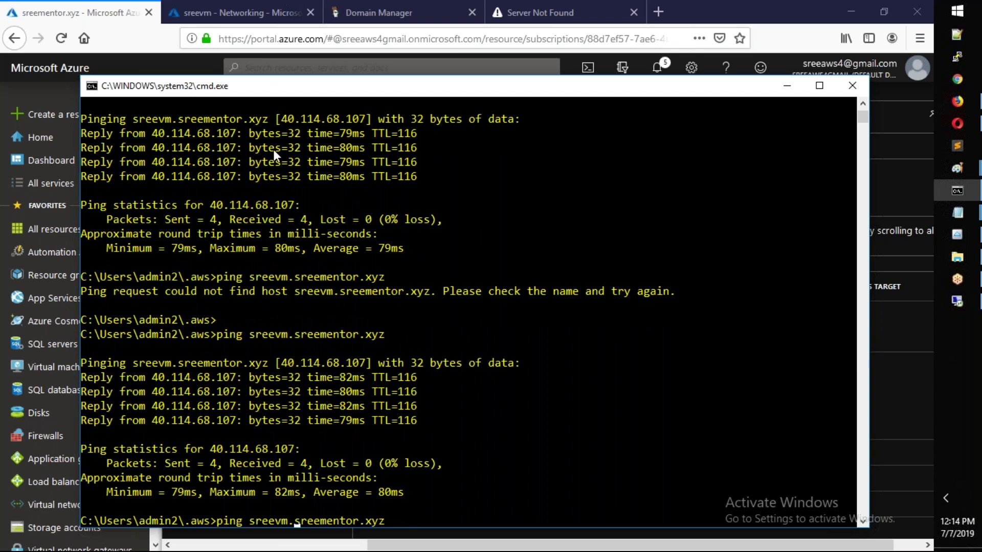
text(2)
key(Return)
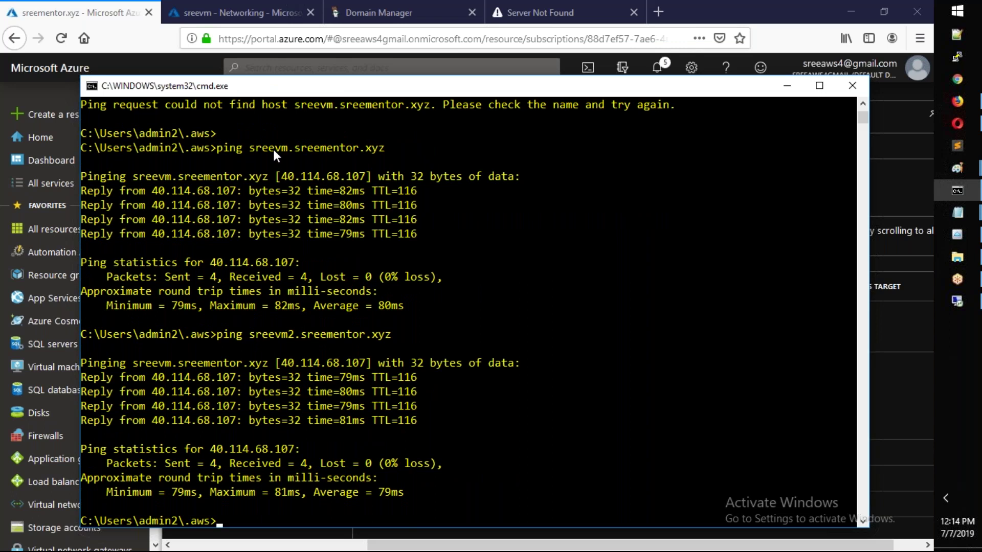
- Recheck the four Azure nameservers in GoDaddy and the sreementor.xyz record sets in Azure
click(381, 18)
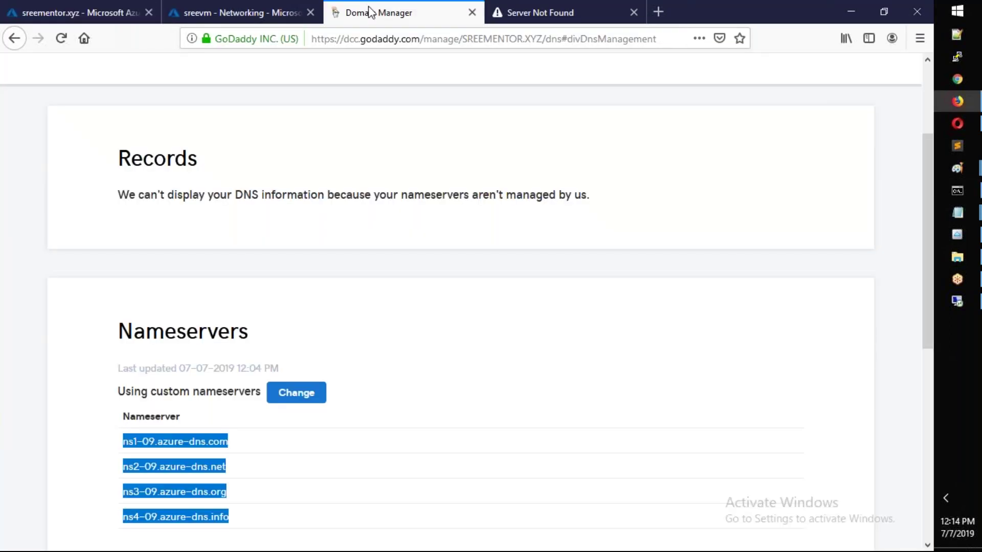
click(364, 357)
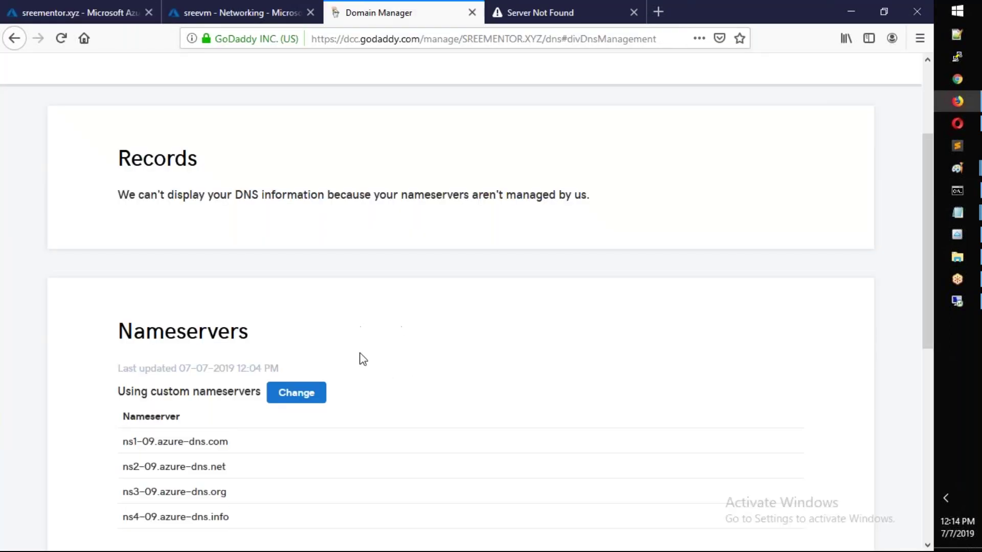
scroll(359, 353, down, 1)
click(80, 19)
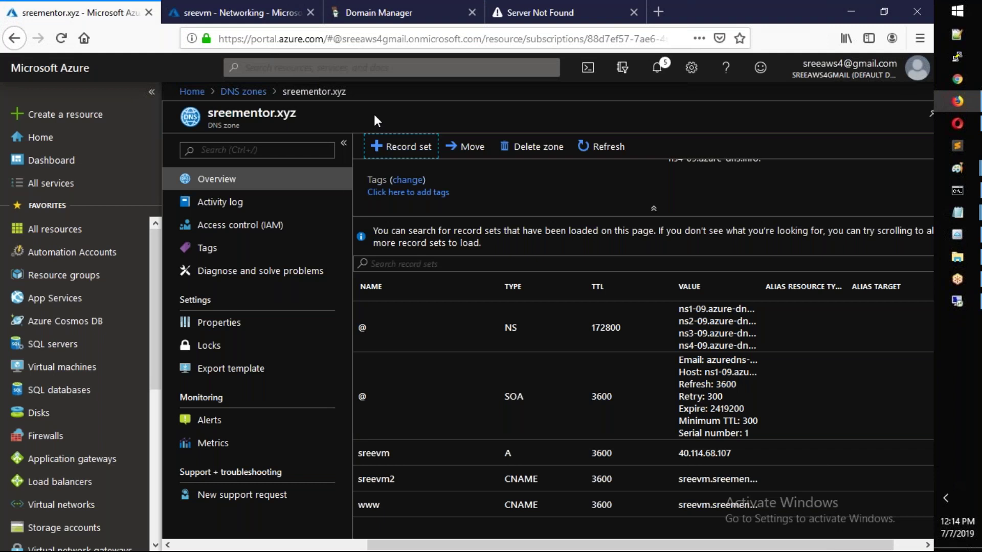
scroll(624, 277, up, 2)
click(417, 6)
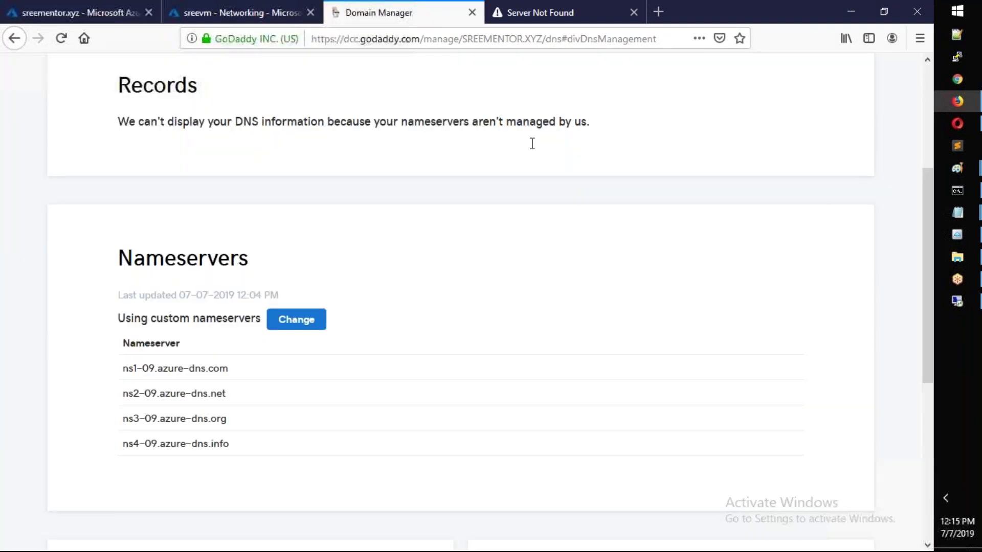
click(238, 7)
click(104, 18)
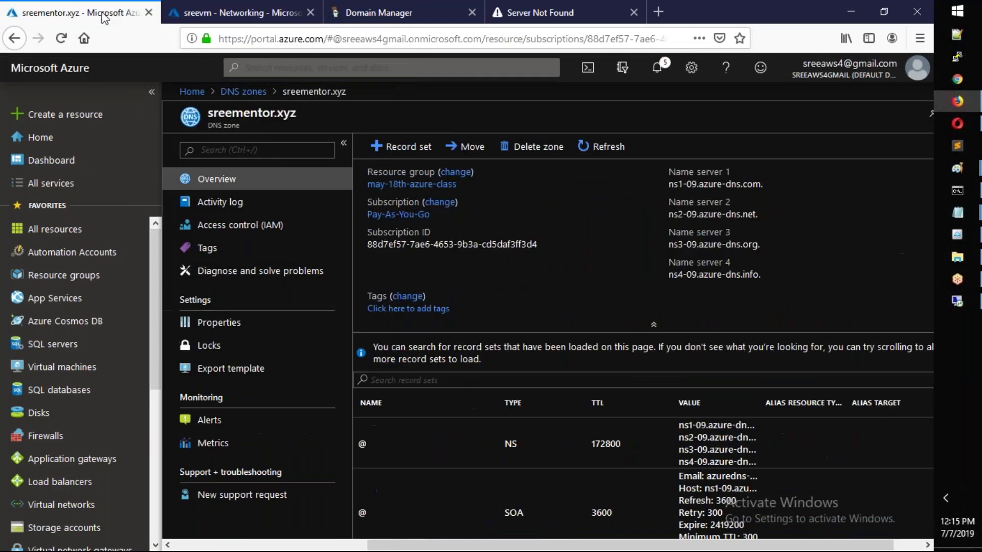
scroll(517, 401, down, 4)
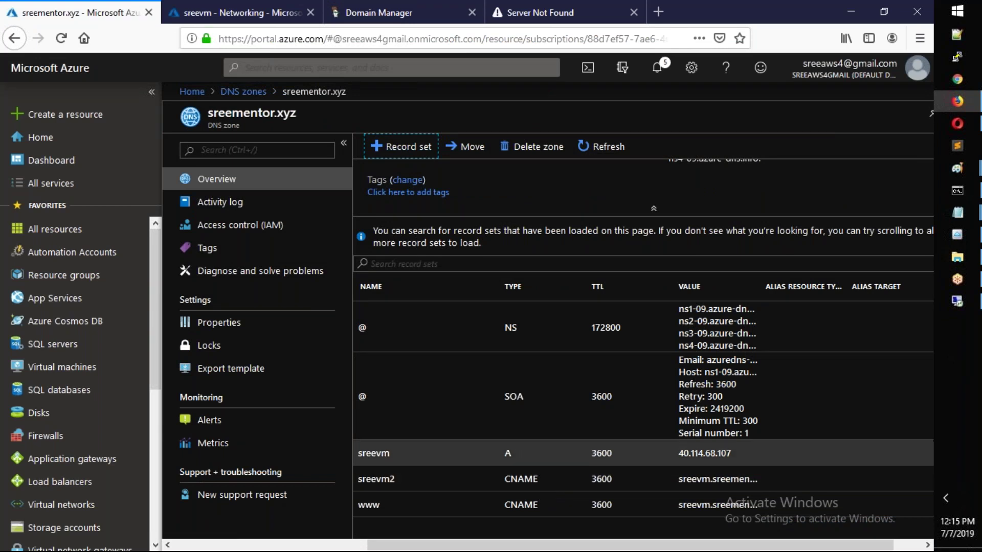
click(957, 191)
- Run nslookup sreevm.sreementor.xyz (non-existent per 8.8.8.8), then open Network Connections with ncpa.cpl
text(clear)
key(Return)
key(Up)
key(Up)
key(Left)
key(Left)
key(Left)
key(Left)
key(Left)
key(Left)
key(Left)
key(Left)
key(Left)
key(Left)
key(Left)
key(Left)
key(Left)
key(Left)
key(Left)
key(BackSpace)
key(Left)
key(Left)
key(Left)
key(Left)
key(Left)
key(Left)
key(BackSpace)
key(BackSpace)
key(BackSpace)
key(BackSpace)
key(BackSpace)
text(nslookup)
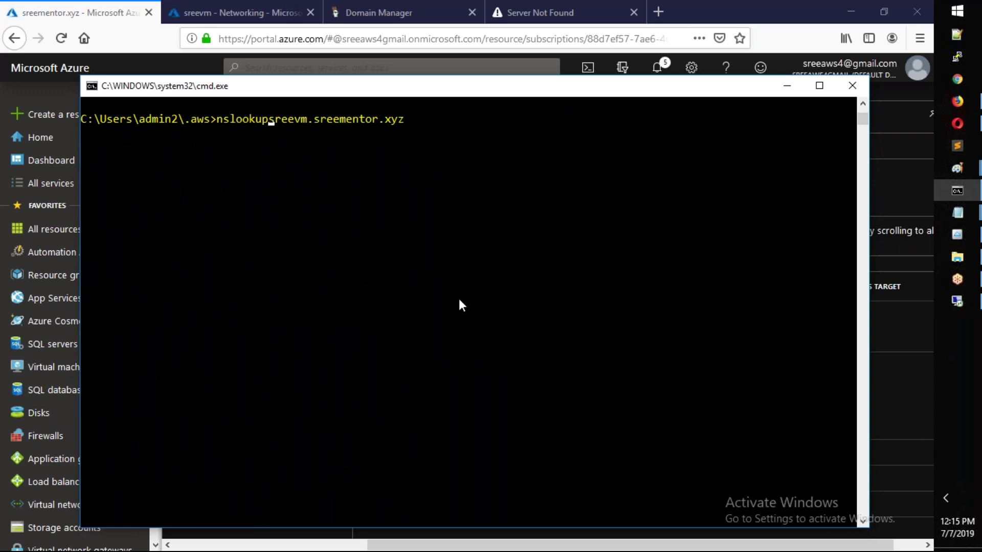
key(Return)
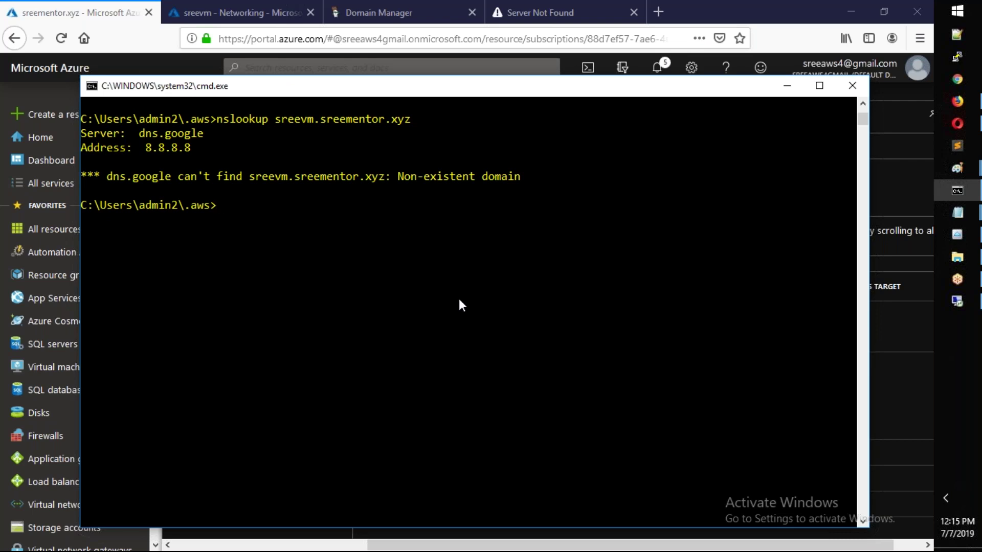
text(ncpa.cpl)
key(Return)
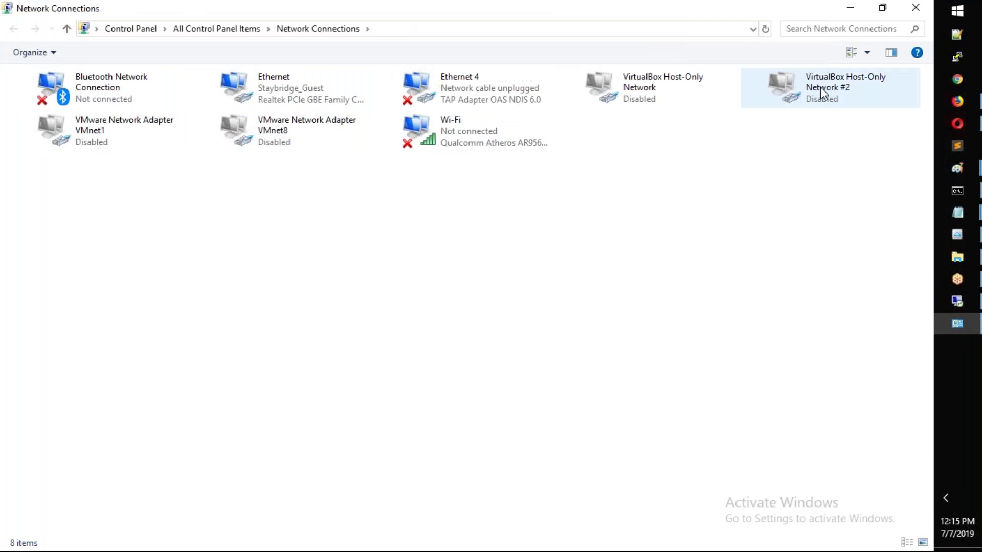
- Open the Ethernet IPv4 advanced DNS settings listing servers 8.8.8.8 and 8.8.4.4
click(290, 87)
right_click(290, 87)
click(347, 234)
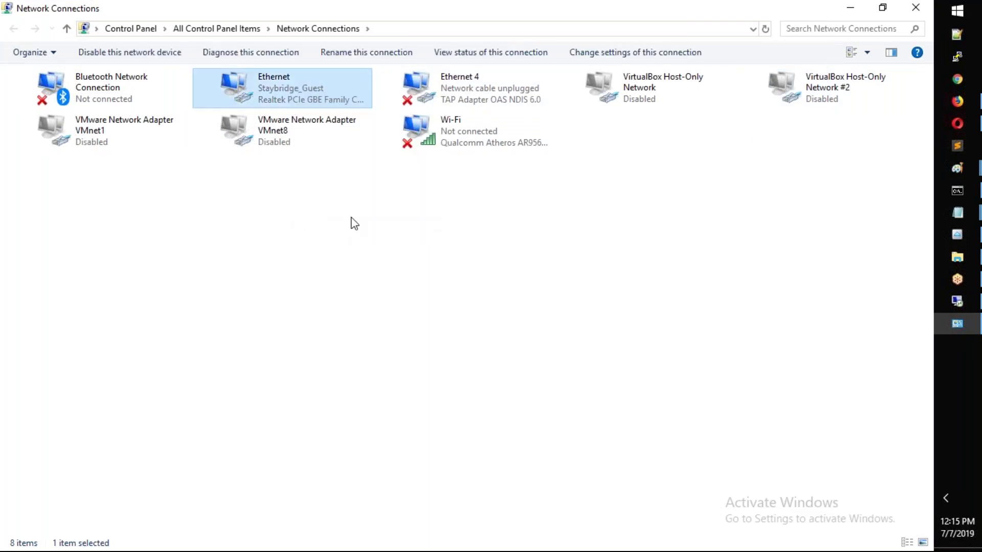
drag(204, 68, 293, 70)
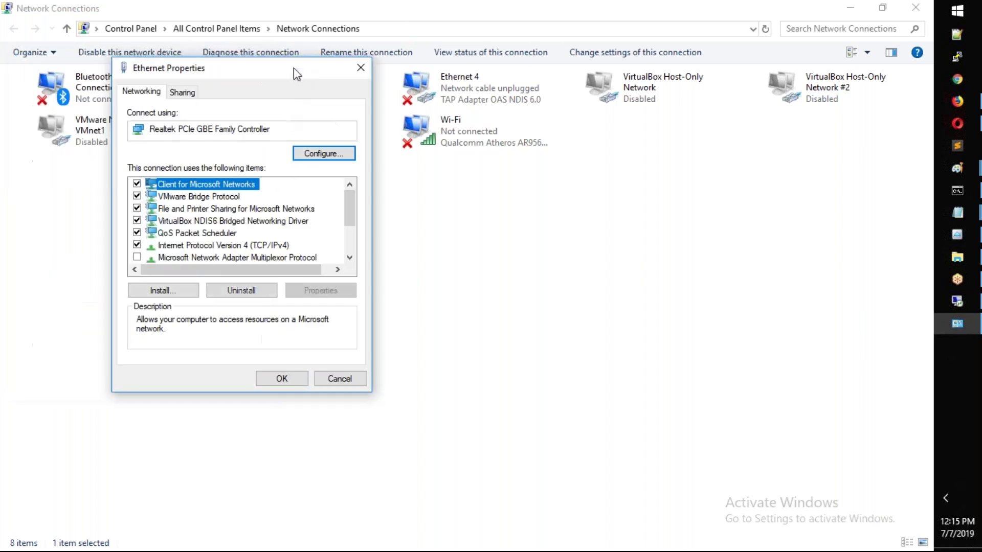
scroll(225, 210, down, 1)
click(222, 210)
click(310, 292)
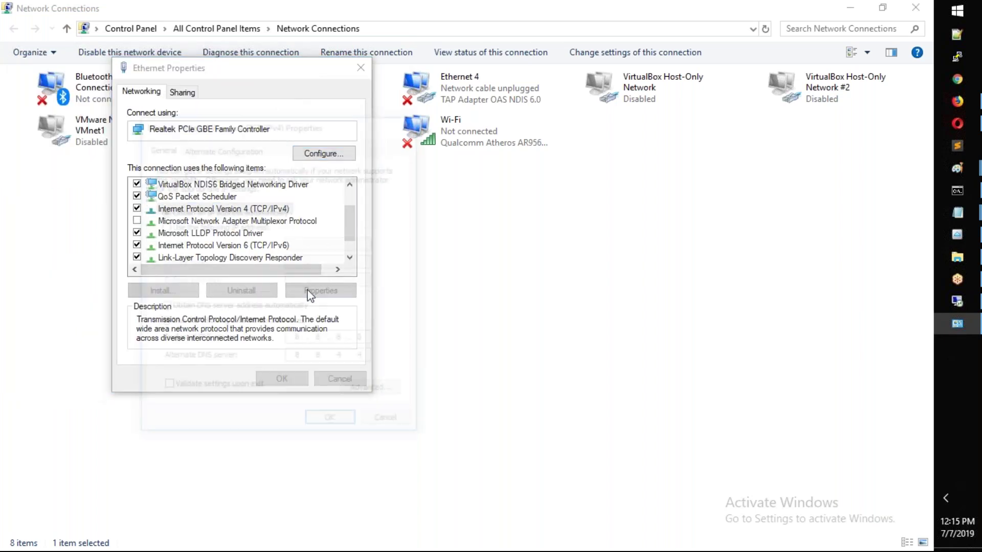
click(361, 389)
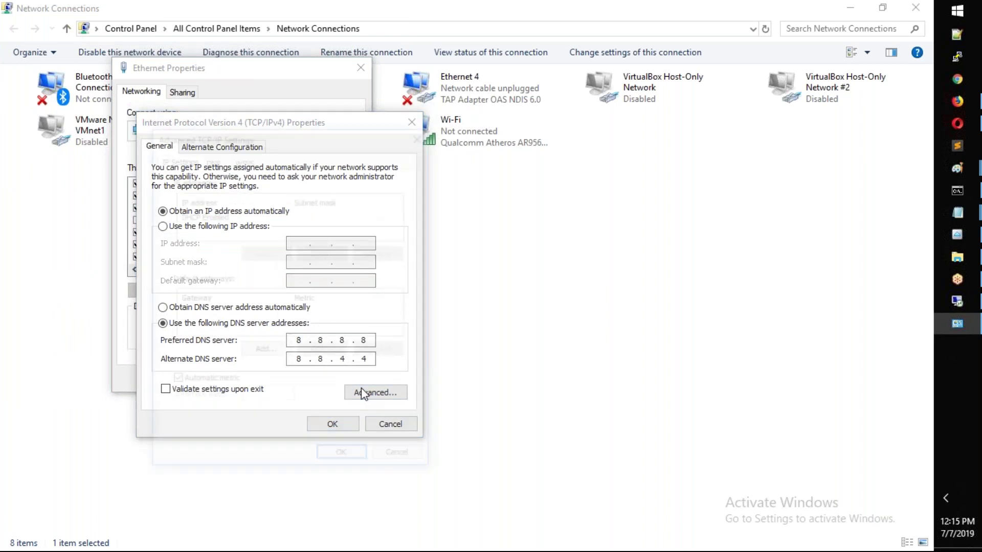
click(211, 163)
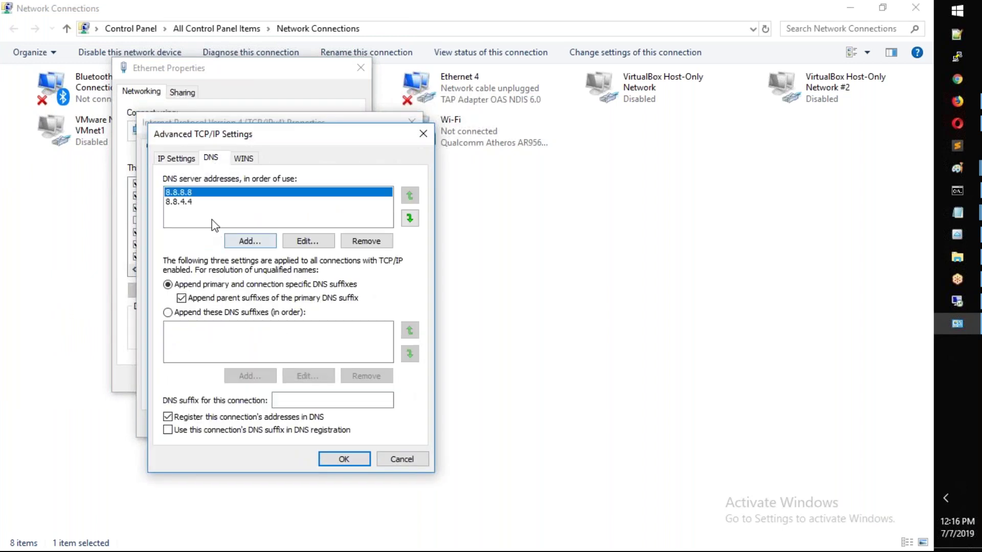
click(191, 202)
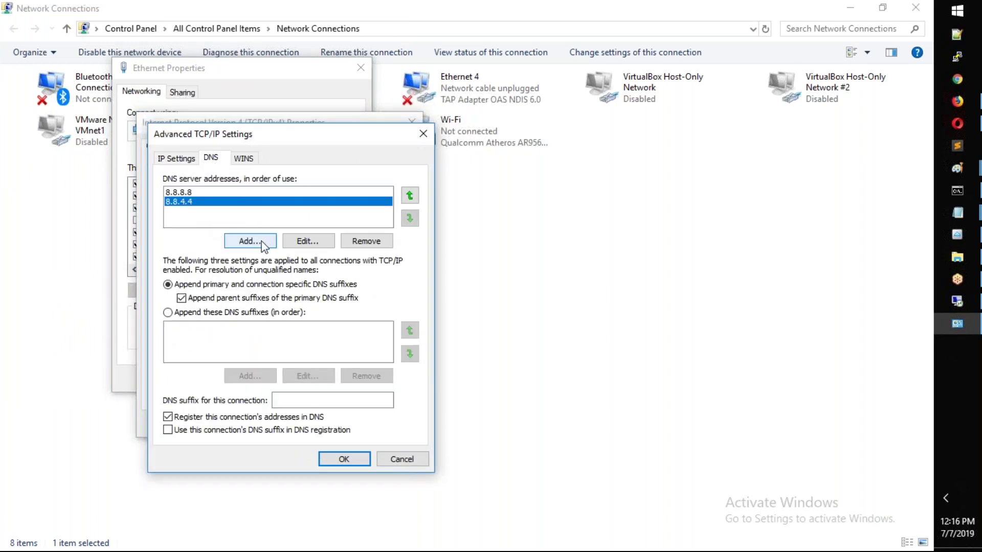
- Start a new DNS server entry and paste ns1-09.azure-dns.com from the Azure zone page
click(250, 241)
mouse_move(965, 115)
click(879, 110)
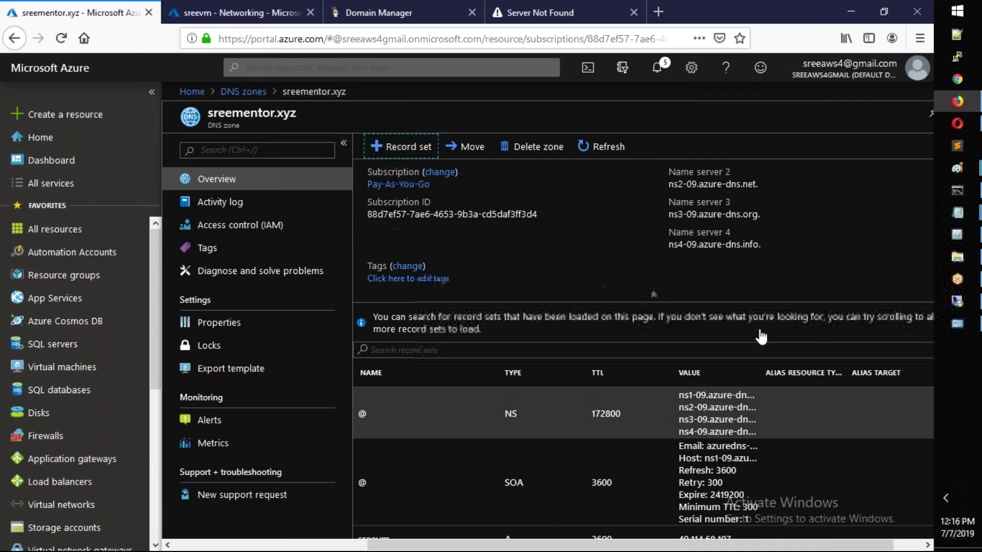
scroll(761, 338, up, 1)
click(772, 185)
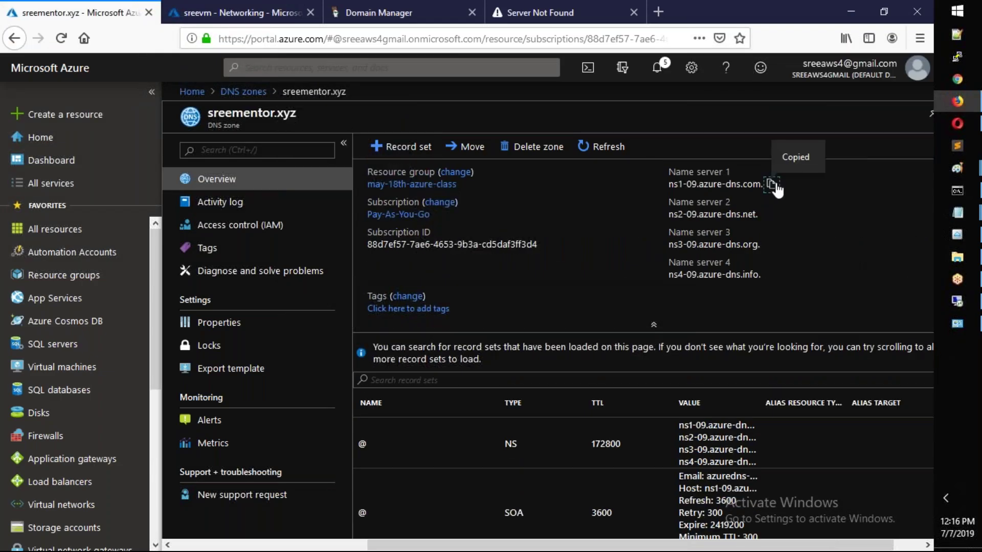
key(alt+Tab)
key(ctrl+v)
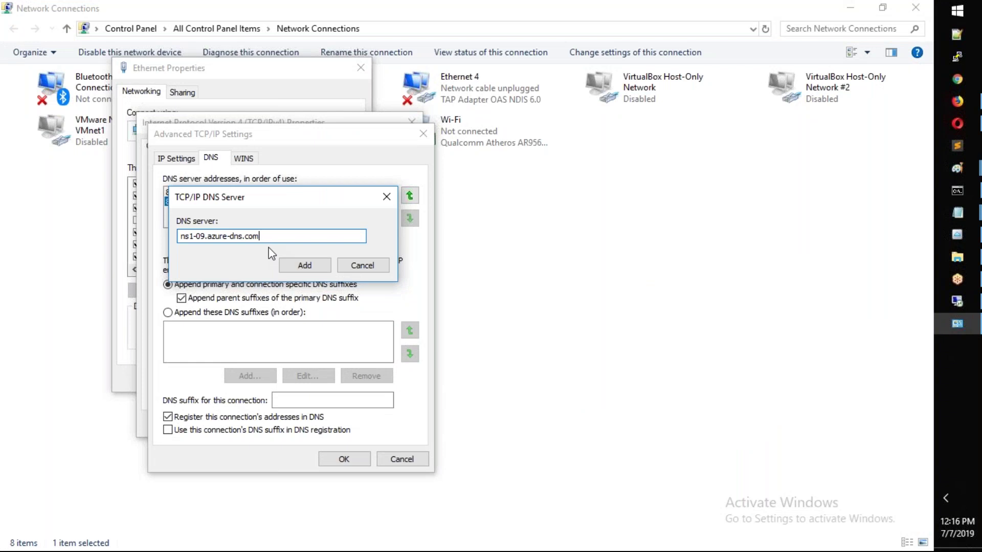
- After the name is rejected as an invalid IP, run nslookup on ns1-09.azure-dns.com
click(311, 265)
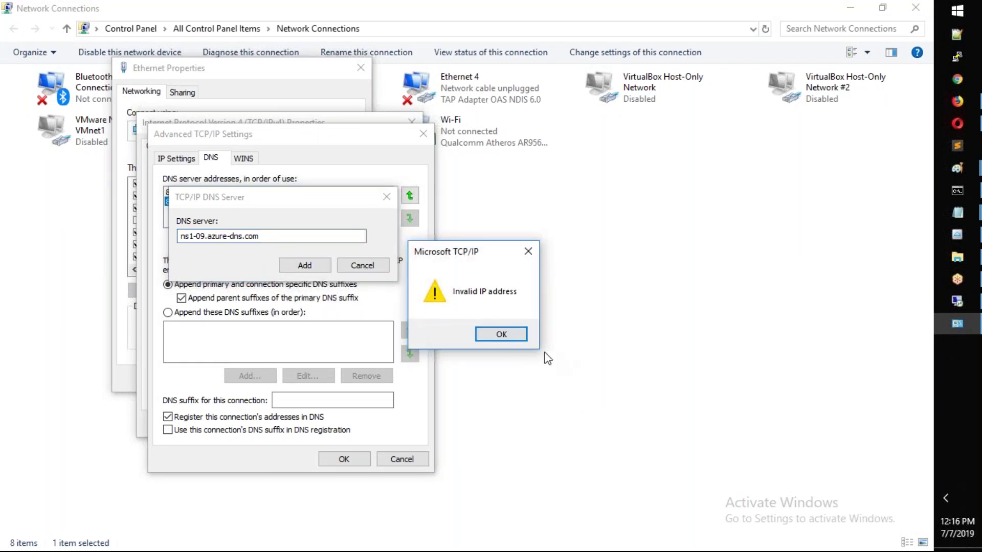
click(507, 334)
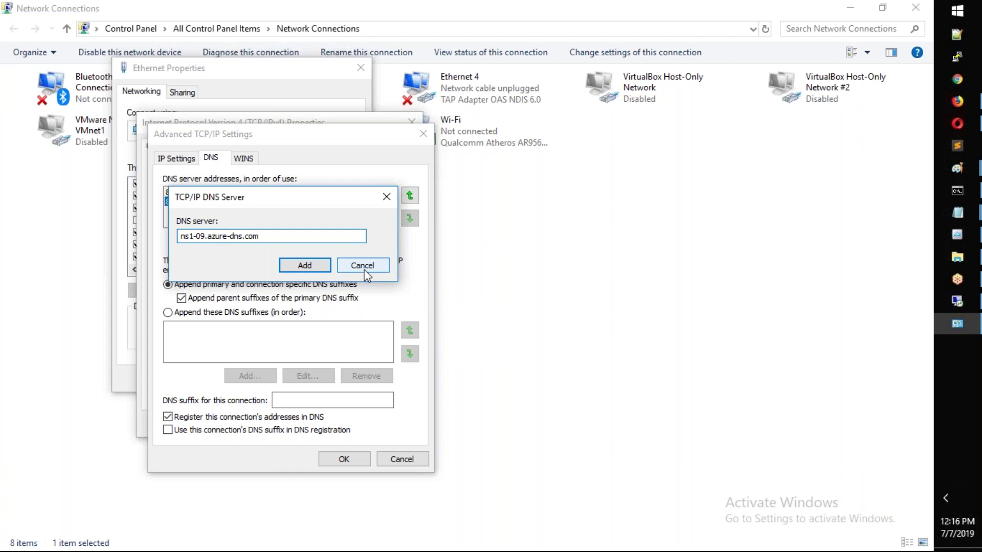
key(super+r)
key(Return)
text(nslookup)
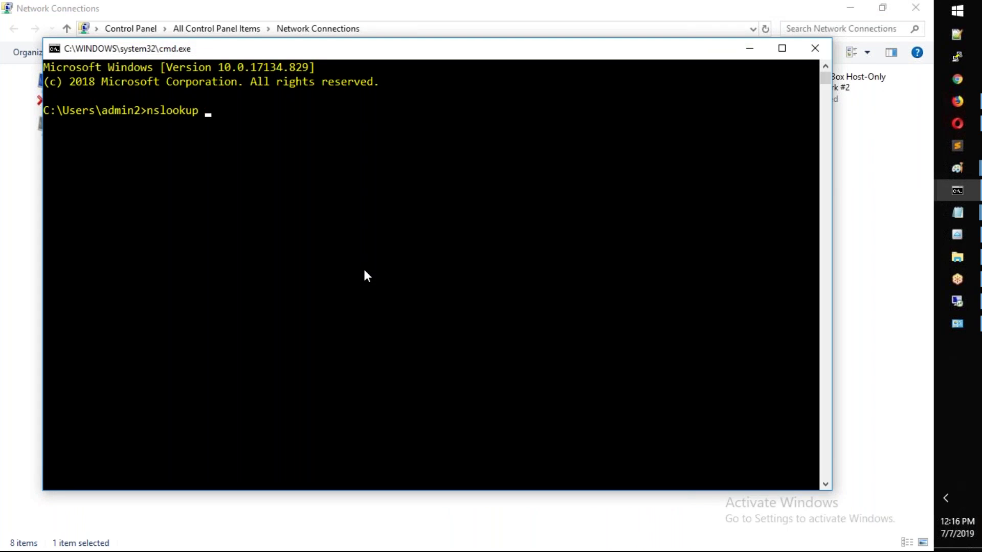
key(ctrl+v)
key(Return)
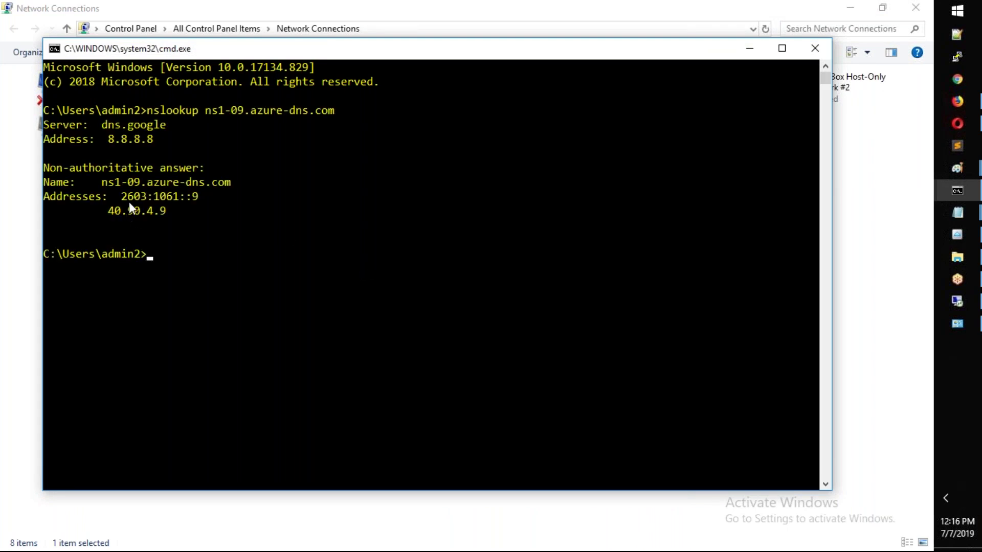
- Copy the returned 40.90.4.9 and add it as a DNS server
drag(115, 209, 162, 212)
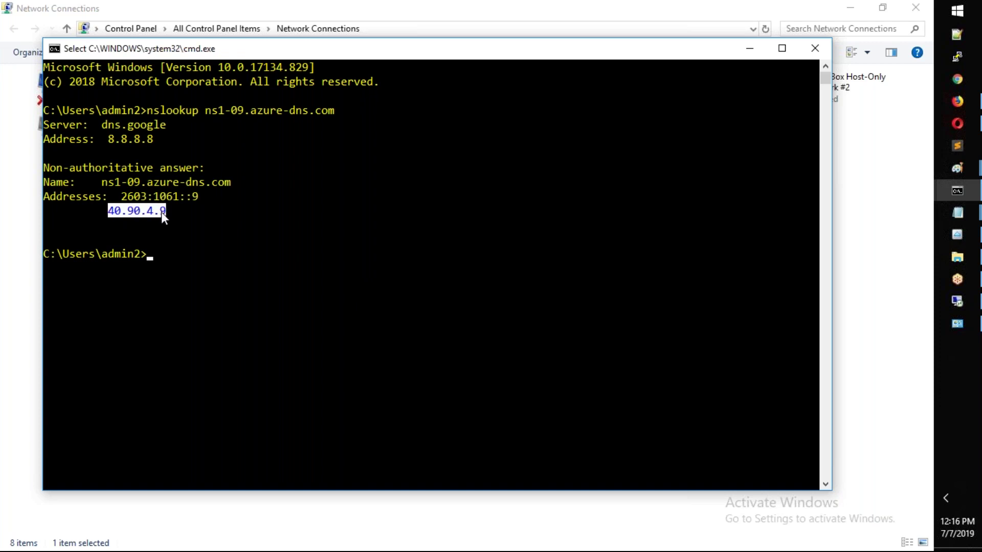
right_click(162, 212)
key(alt+Tab)
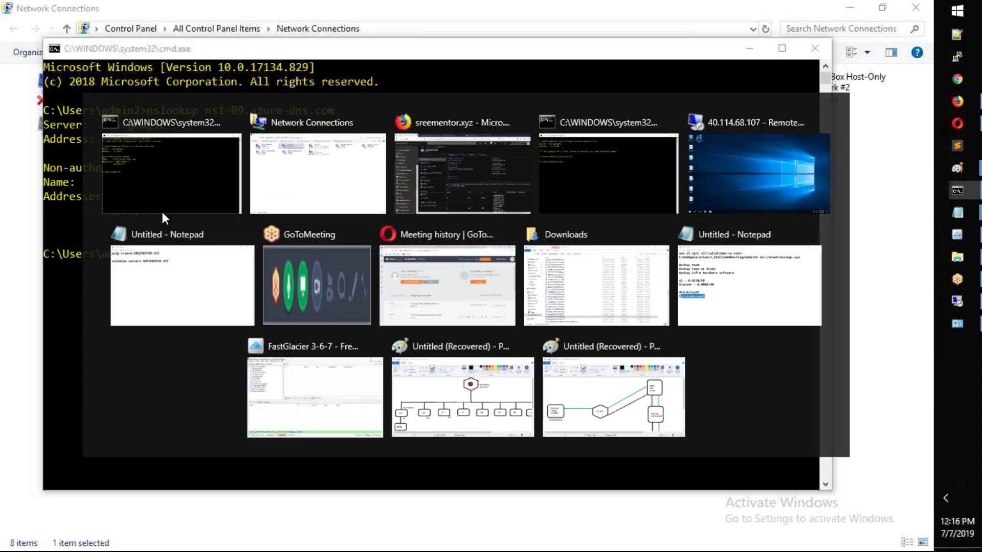
key(ctrl+v)
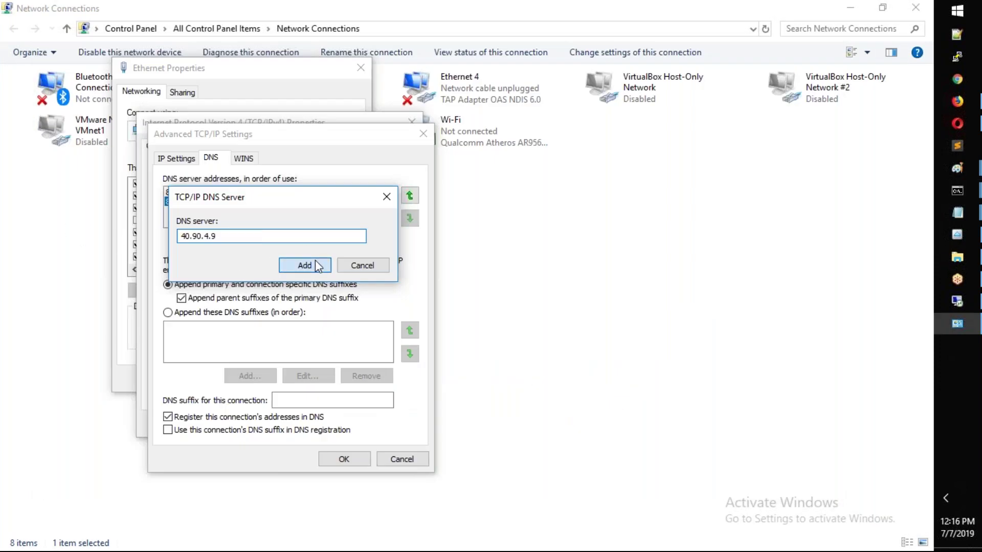
click(312, 265)
- Start another DNS entry and look up ns1-09.azure-dns.net with nslookup
click(250, 241)
key(alt+Tab)
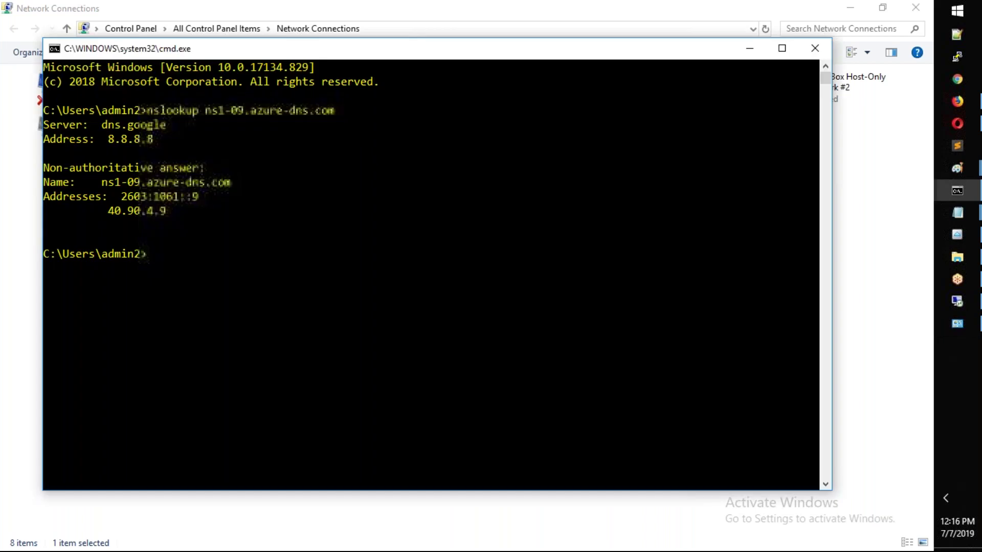
key(Up)
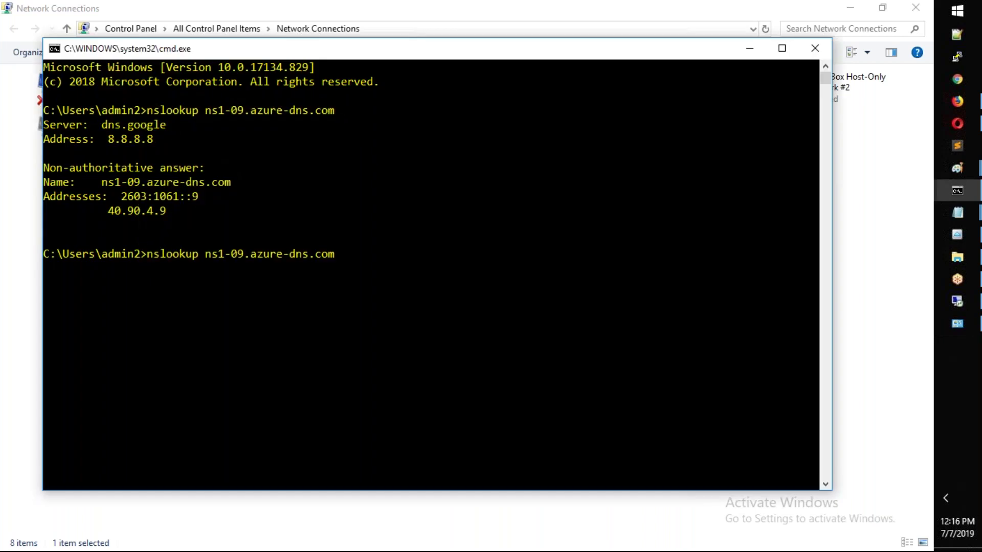
key(BackSpace)
key(BackSpace)
text(net)
key(Return)
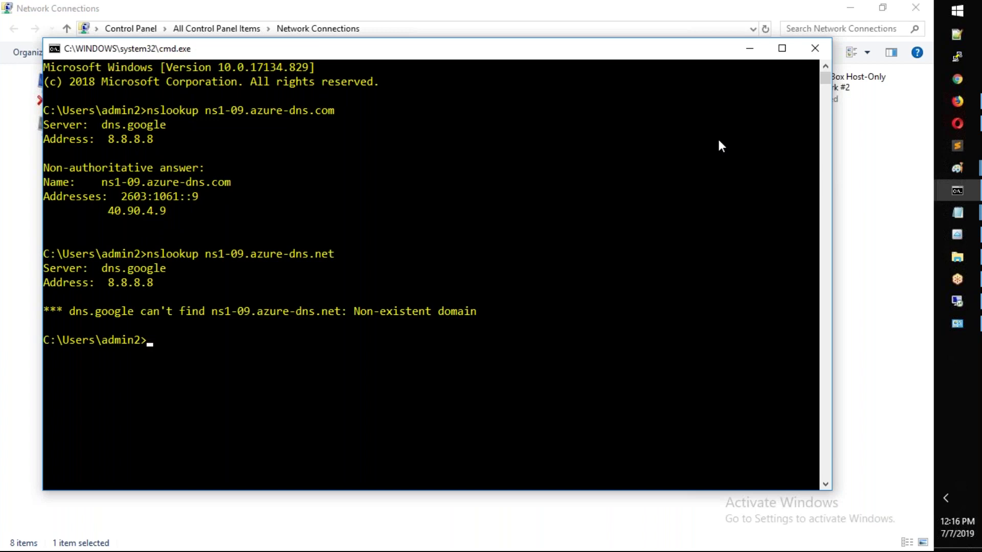
- Check Azure's name server list, then look up ns2-09.azure-dns.net with nslookup
mouse_move(962, 102)
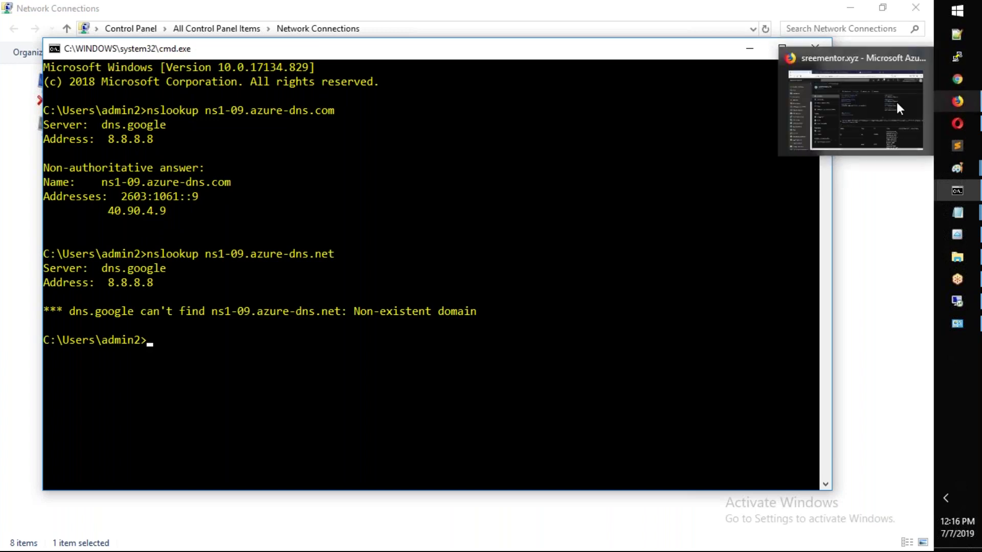
click(900, 108)
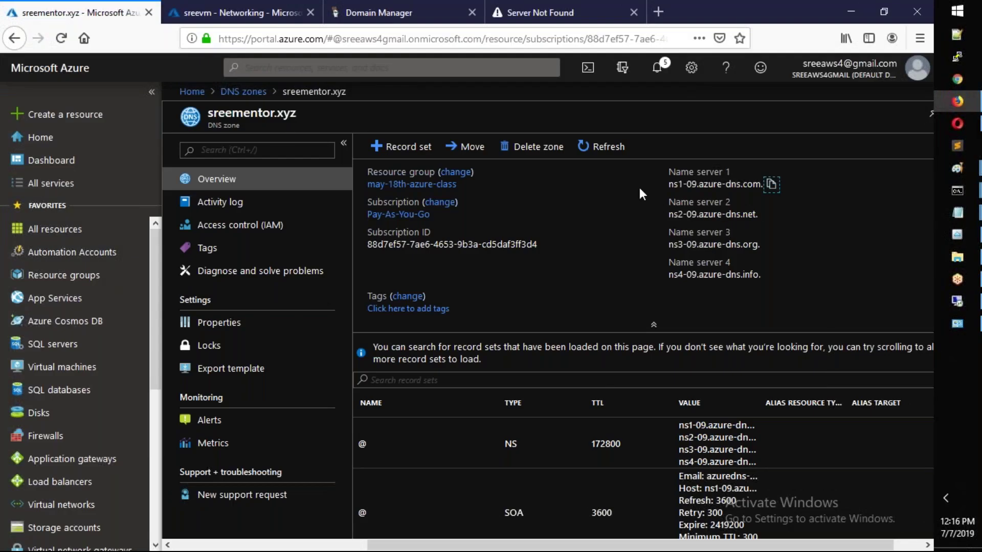
key(alt+Tab)
key(Up)
key(Left)
key(Left)
key(Left)
key(Left)
key(Left)
key(Left)
key(Left)
key(Left)
key(Left)
key(Left)
key(Left)
key(Left)
key(Left)
key(BackSpace)
text(2)
key(Return)
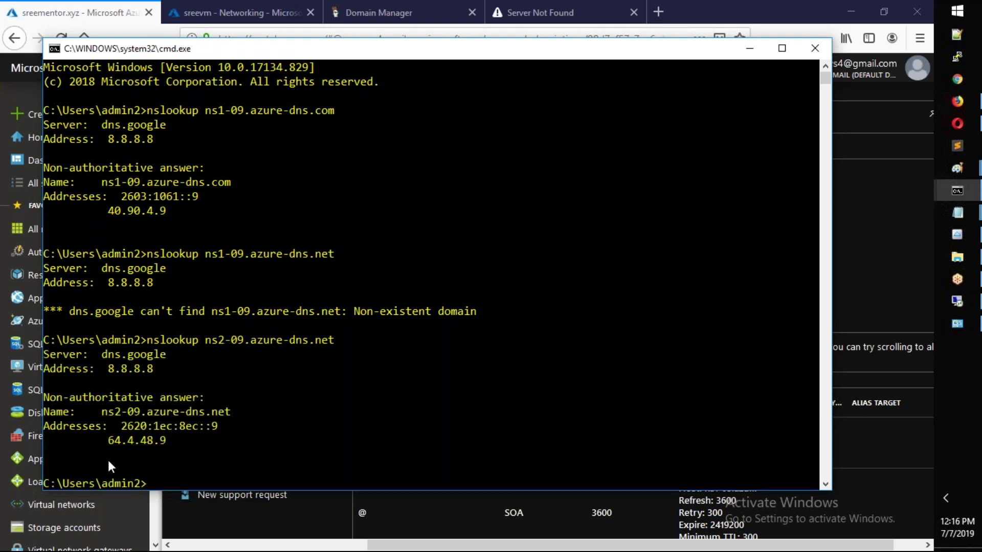
- Add 64.4.48.9 as a DNS server and save the advanced TCP/IP and IPv4 settings
drag(112, 443, 143, 443)
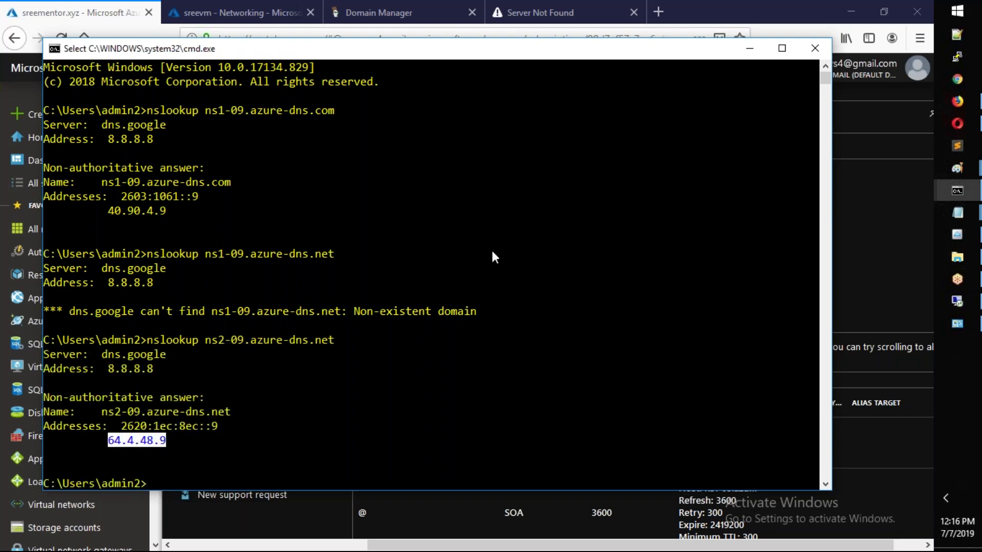
key(Return)
click(749, 52)
click(958, 323)
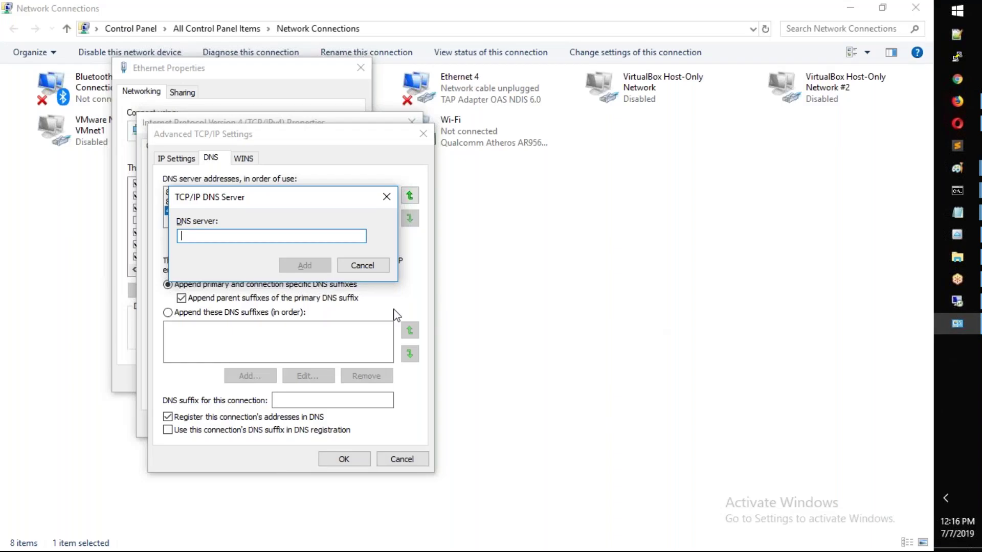
text(64.4.48.9)
click(306, 266)
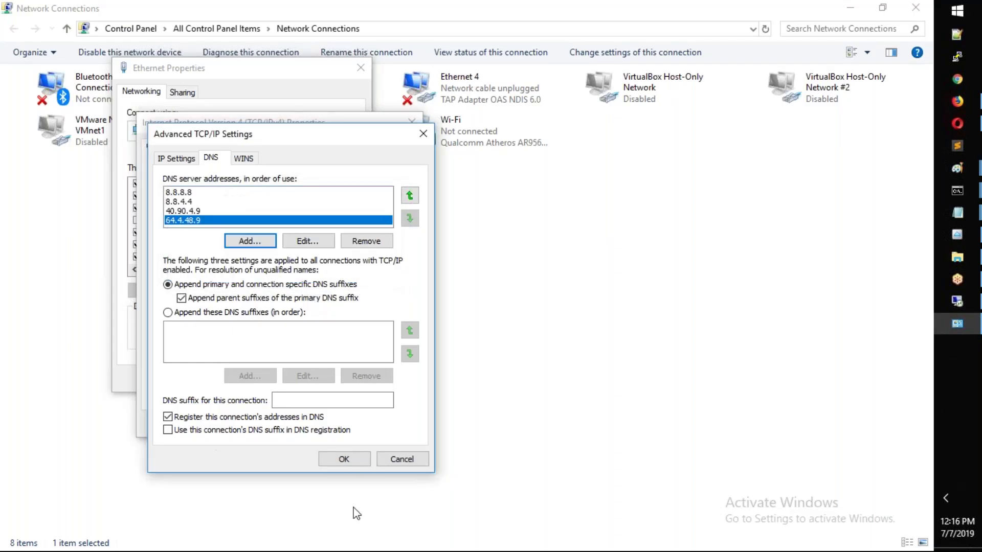
click(348, 460)
click(333, 422)
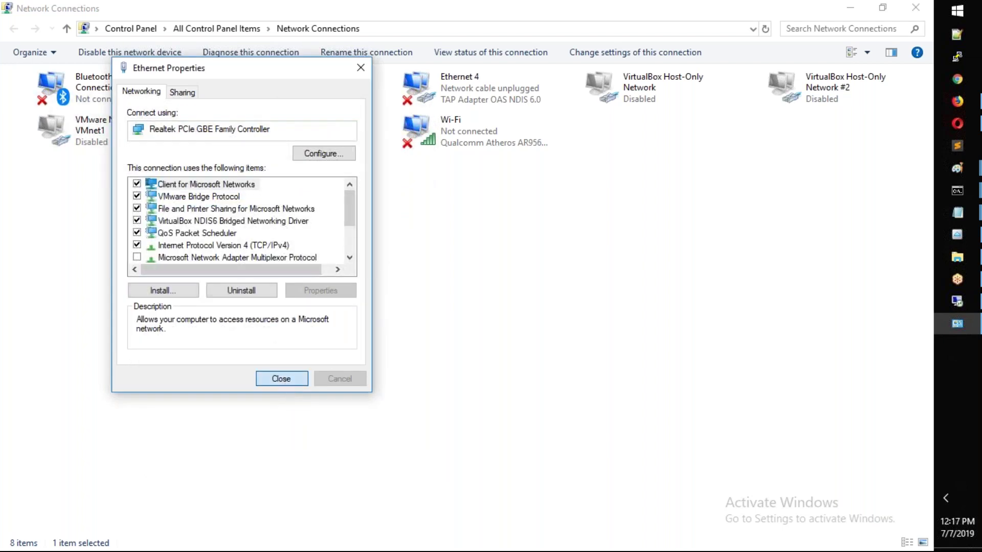
- Close Ethernet Properties and run ipconfig /all in a new Command Prompt to verify DNS servers
key(Return)
key(super+r)
text(cmd)
key(Return)
text(ipconfig /all)
key(Return)
scroll(364, 313, up, 8)
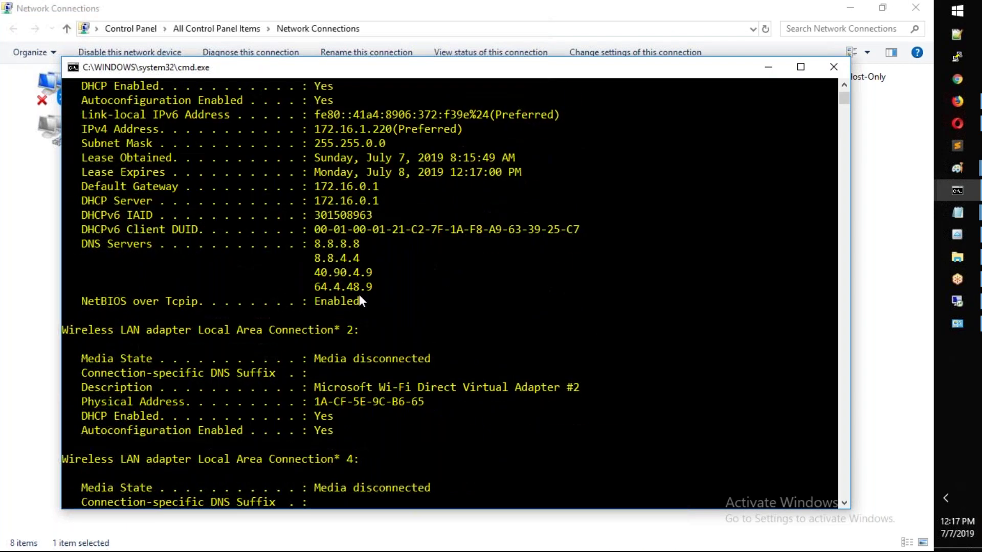
scroll(416, 309, down, 10)
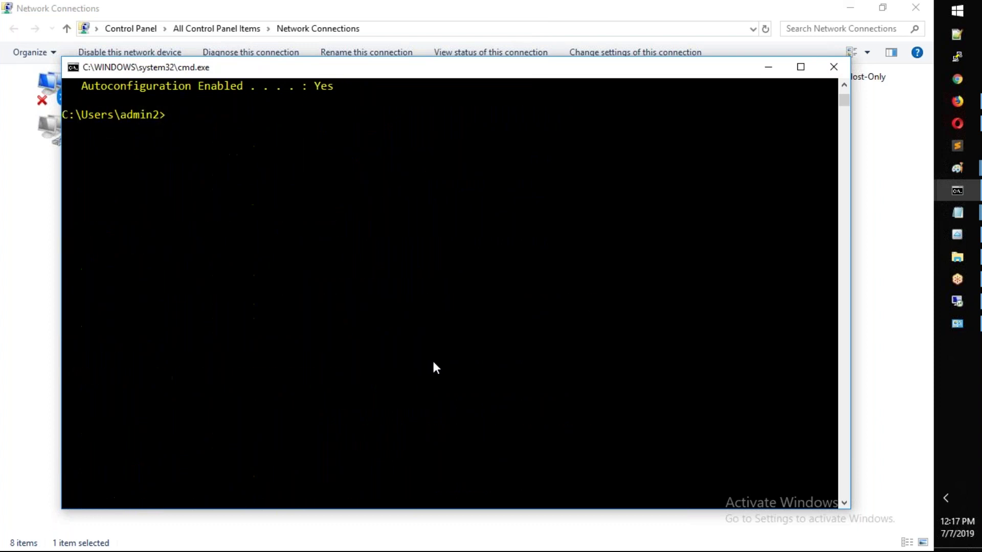
- Flush the DNS resolver cache with ipconfig /flushdns and clear the console
text(ipconfig /flushdns)
key(Return)
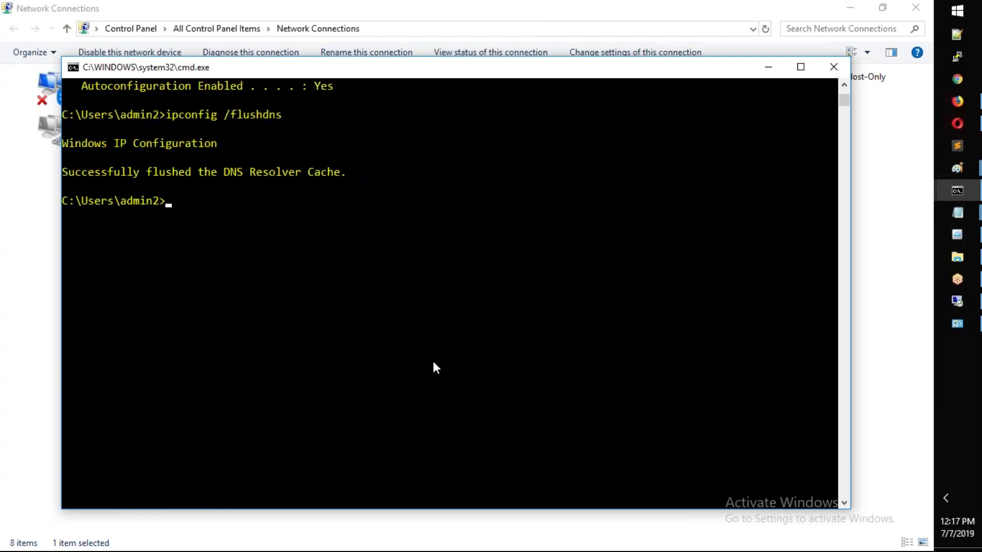
text(clear)
key(Return)
- Run nslookup on sreevm.sreementor.xyz and sreevm2.sreementor.xyz, resolving to 40.114.68.107
text(n)
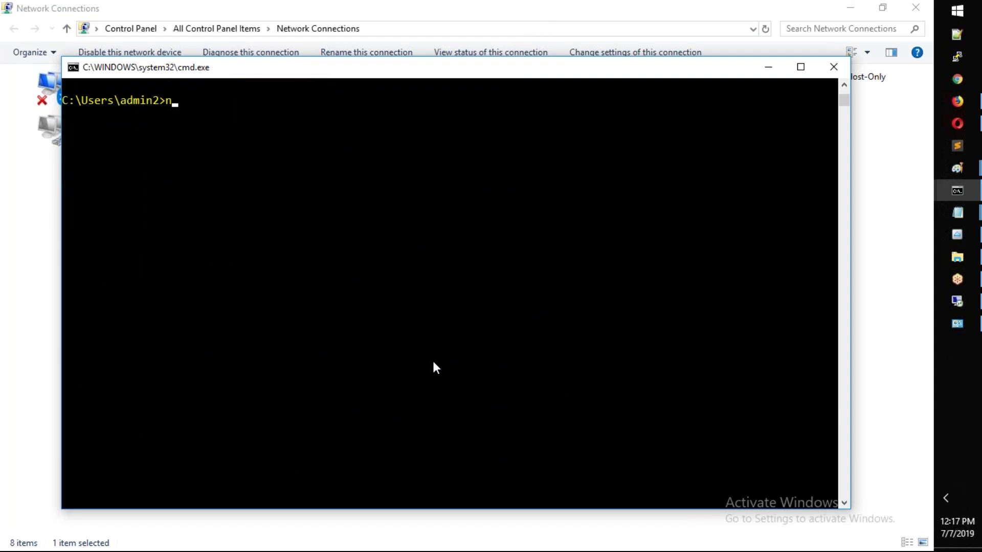
text(slookup sreevm.sreeementor.)
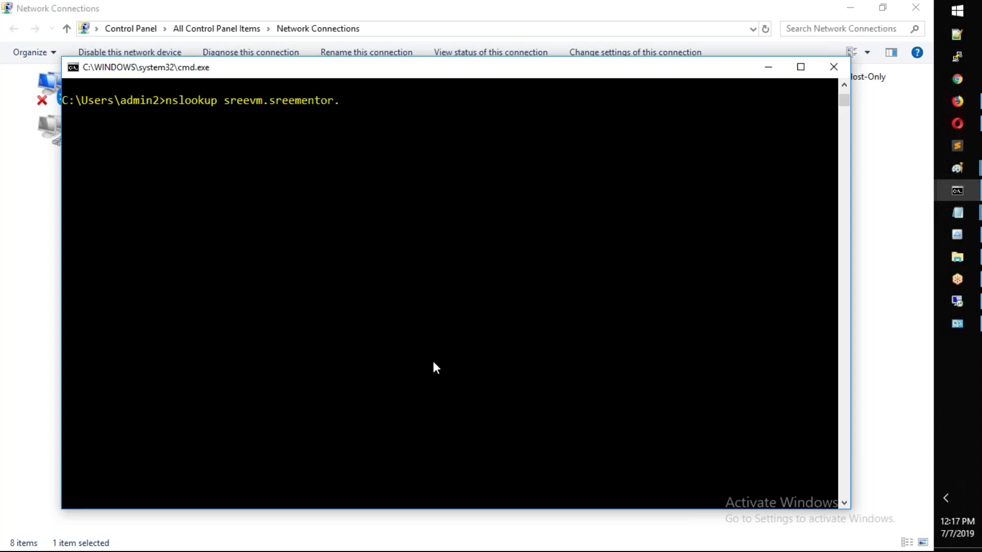
text(xyz)
key(Return)
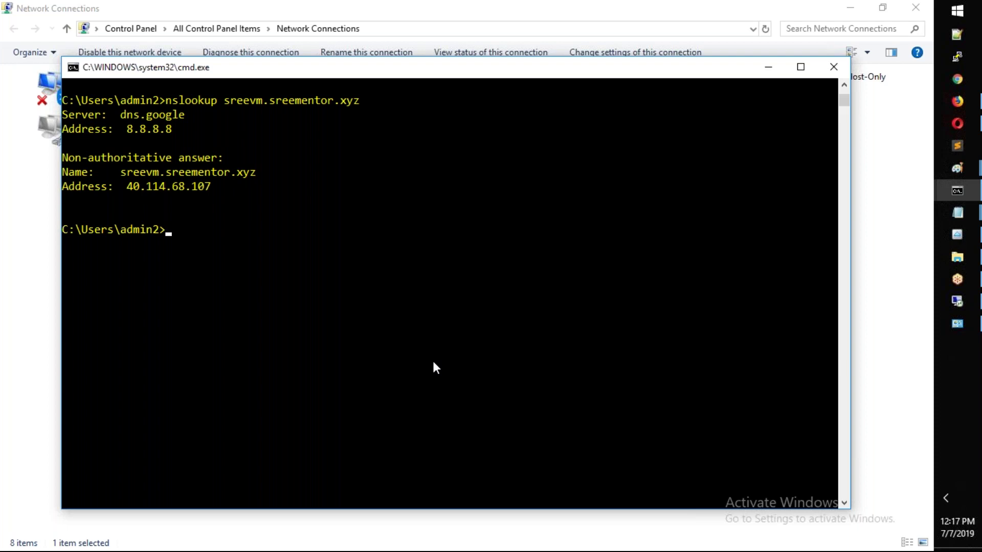
key(Up)
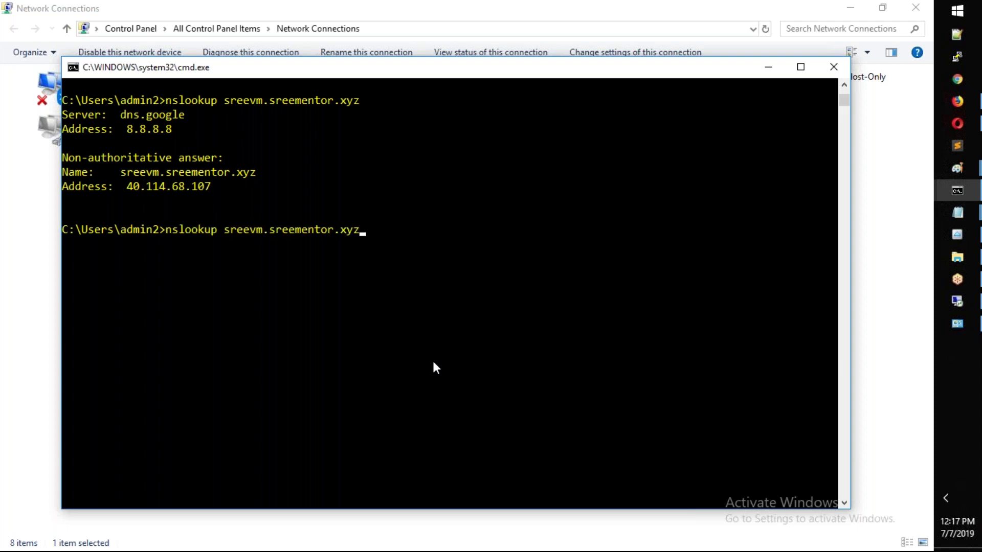
key(Left)
key(Left)
key(Left)
key(Left)
key(Left)
key(Left)
key(Left)
key(Left)
key(Left)
key(Left)
key(Left)
text(2)
key(Return)
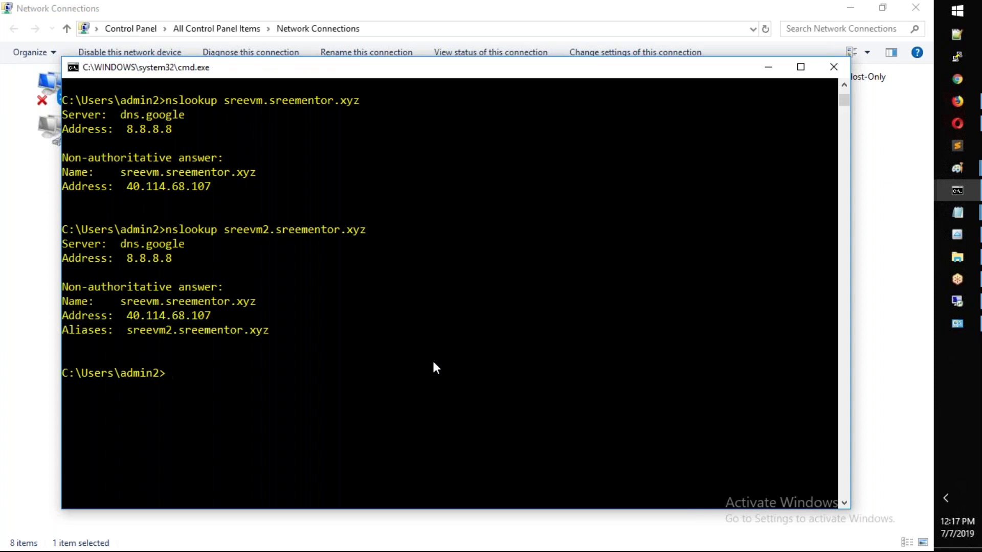